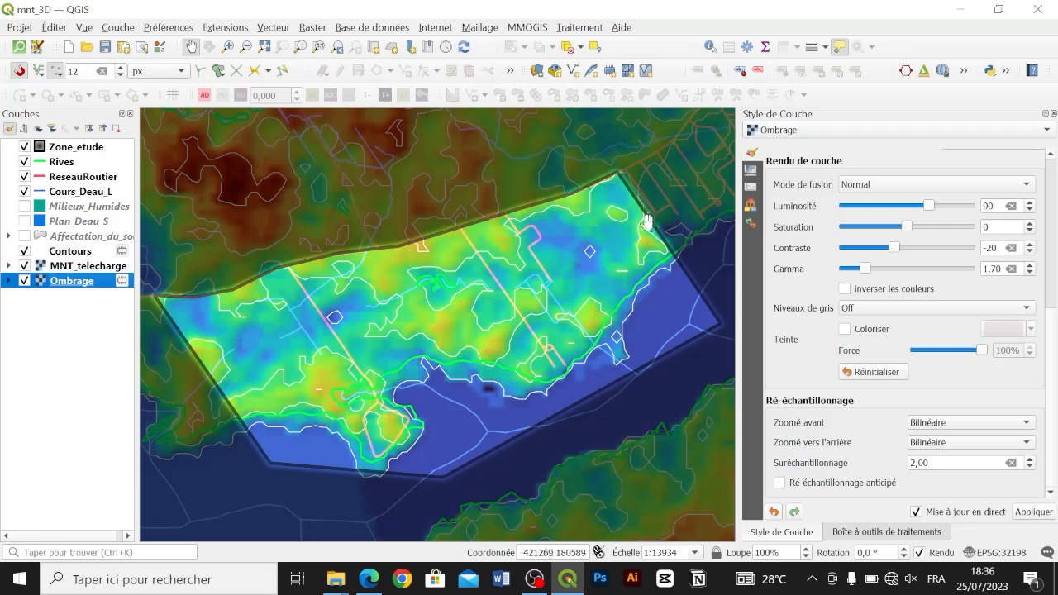
# Hide every layer except the MNT_telecharge elevation raster, including Rives, ReseauRoutier, Cours_Deau_L, Contours, Ombrage and Zone_etude.
pyautogui.click(27, 173)
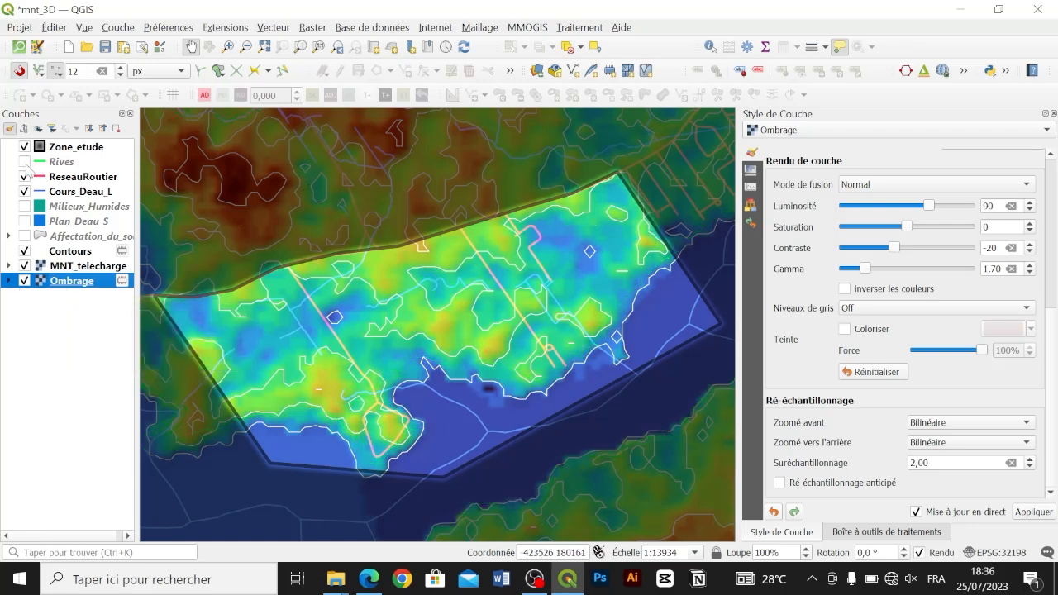
pyautogui.click(25, 192)
pyautogui.click(25, 251)
pyautogui.click(25, 266)
pyautogui.click(25, 281)
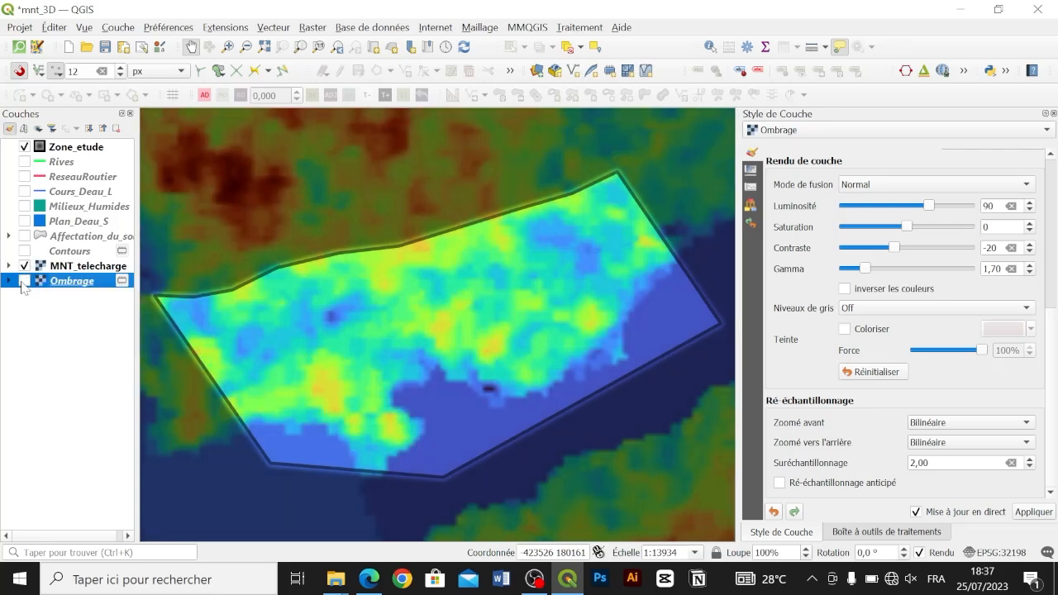
pyautogui.click(25, 147)
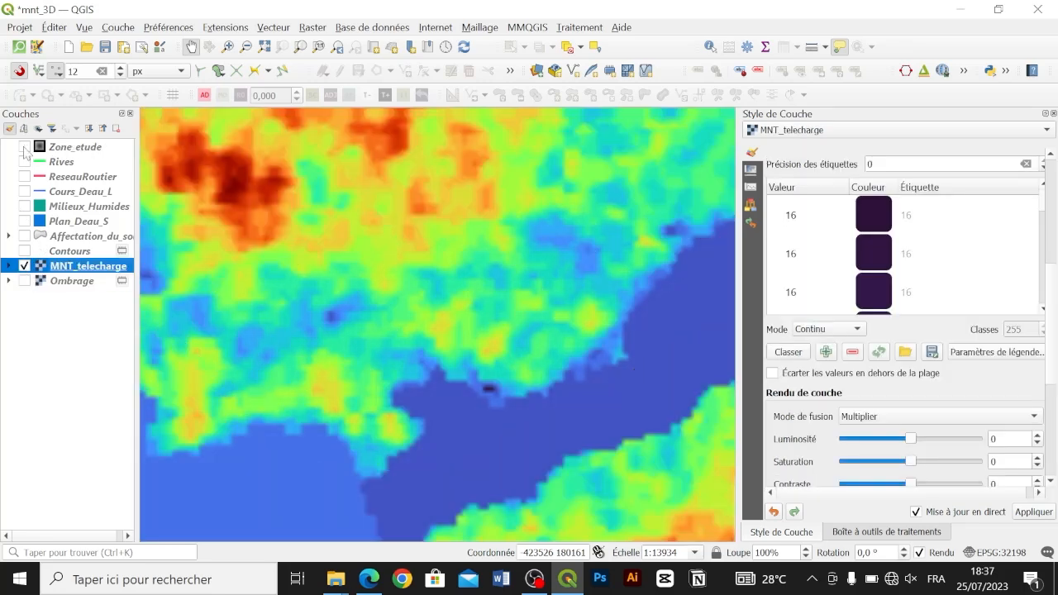
pyautogui.click(25, 265)
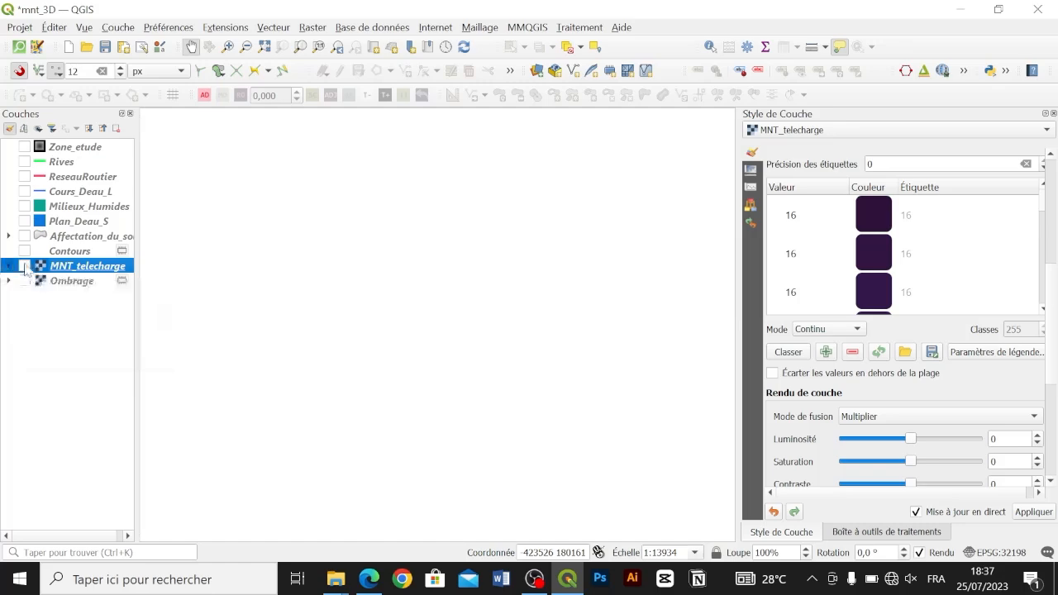
pyautogui.click(24, 265)
# Remove the Ombrage layer from the project.
pyautogui.click(91, 282)
pyautogui.click(117, 129)
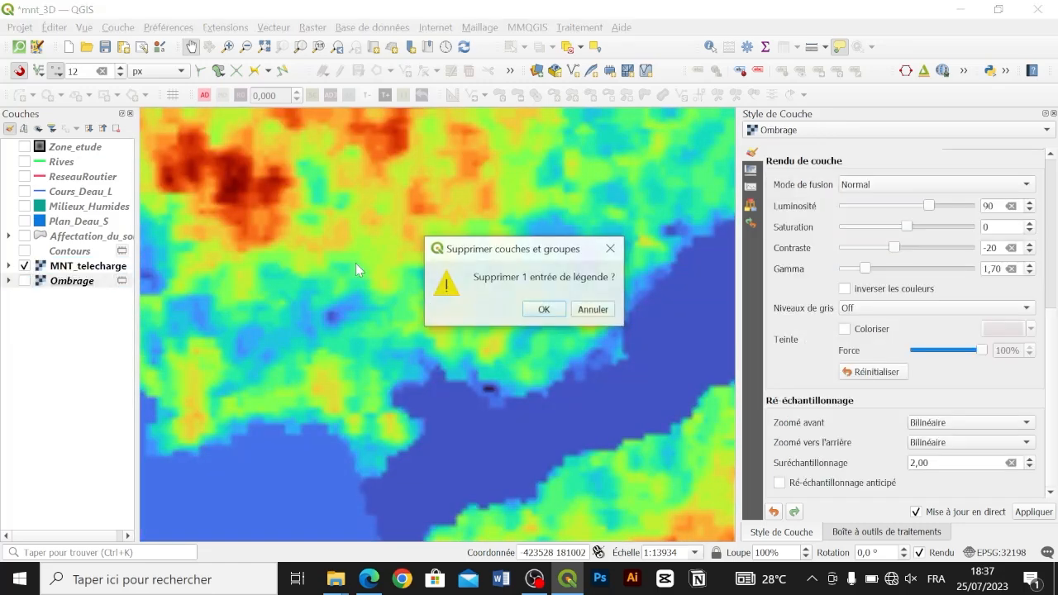
pyautogui.click(543, 309)
# Change the rendering of the MNT_telecharge raster to Bande grise unique.
pyautogui.click(102, 251)
pyautogui.click(56, 268)
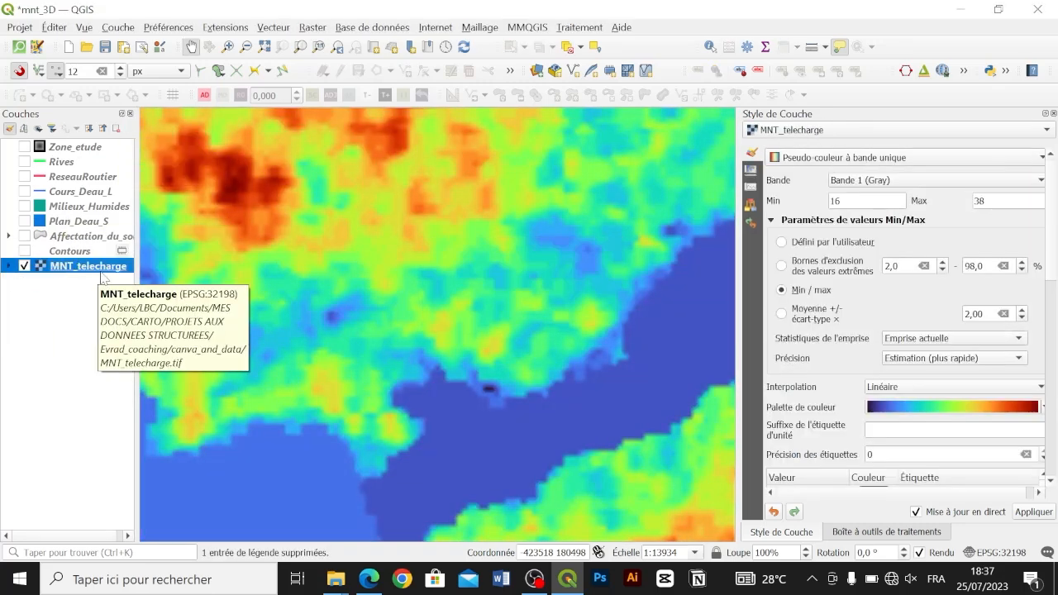
pyautogui.click(901, 157)
pyautogui.click(822, 140)
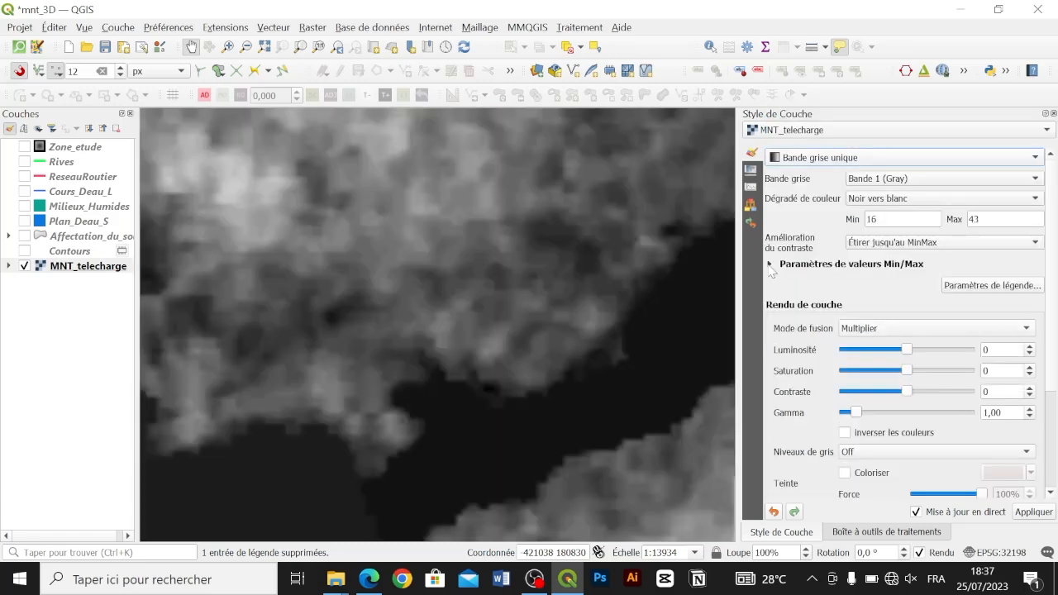
pyautogui.scroll(-2, 1054, 301)
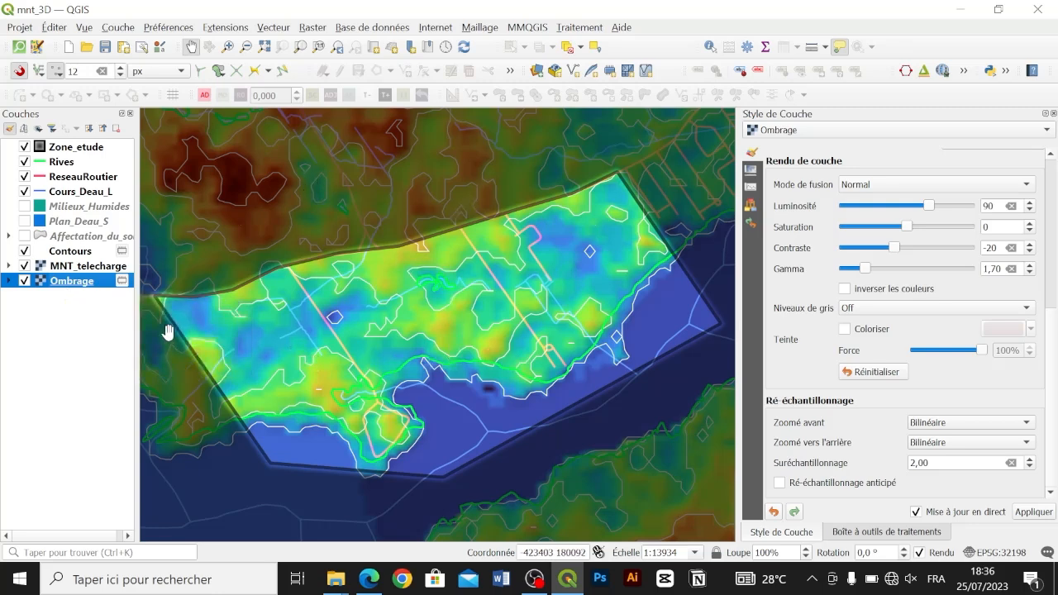
# Hide the Rives, ReseauRoutier and Cours_Deau_L layers.
pyautogui.click(26, 163)
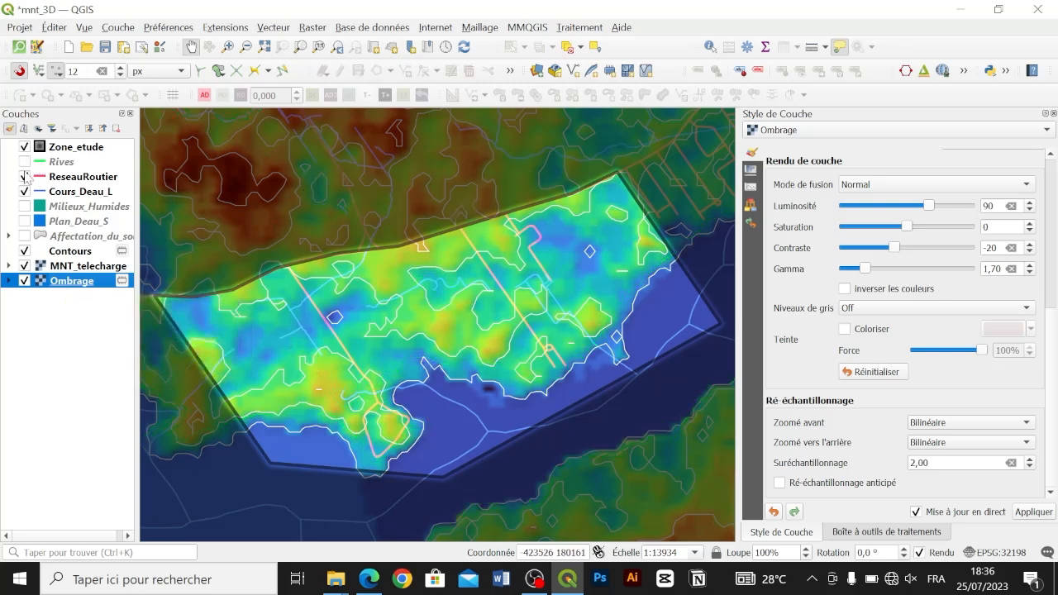
pyautogui.click(26, 177)
pyautogui.click(26, 192)
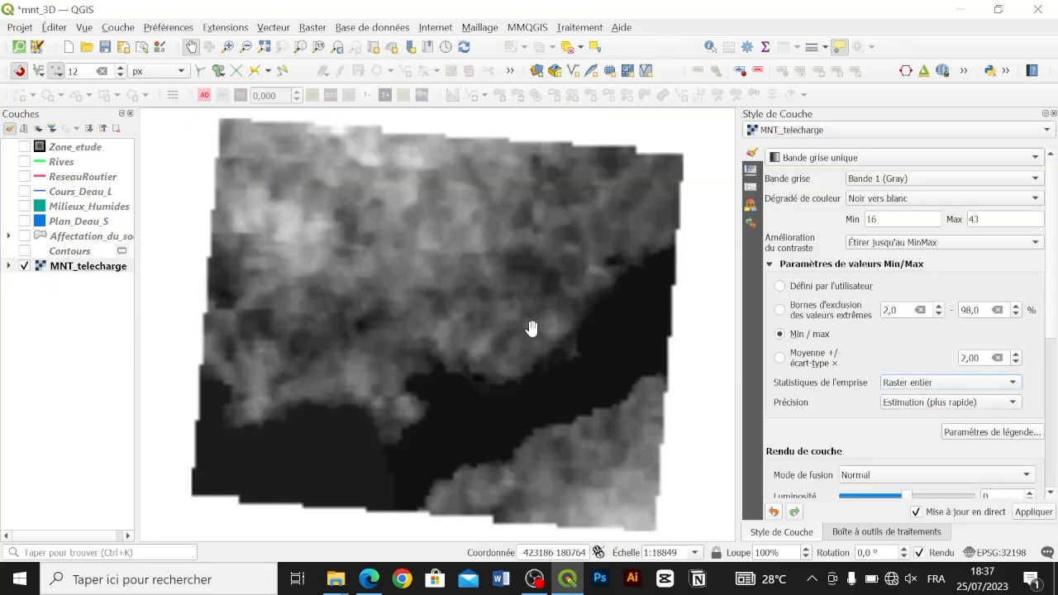
# Change the rendering of the MNT_telecharge raster to Pseudo-couleur à bande unique.
pyautogui.click(121, 266)
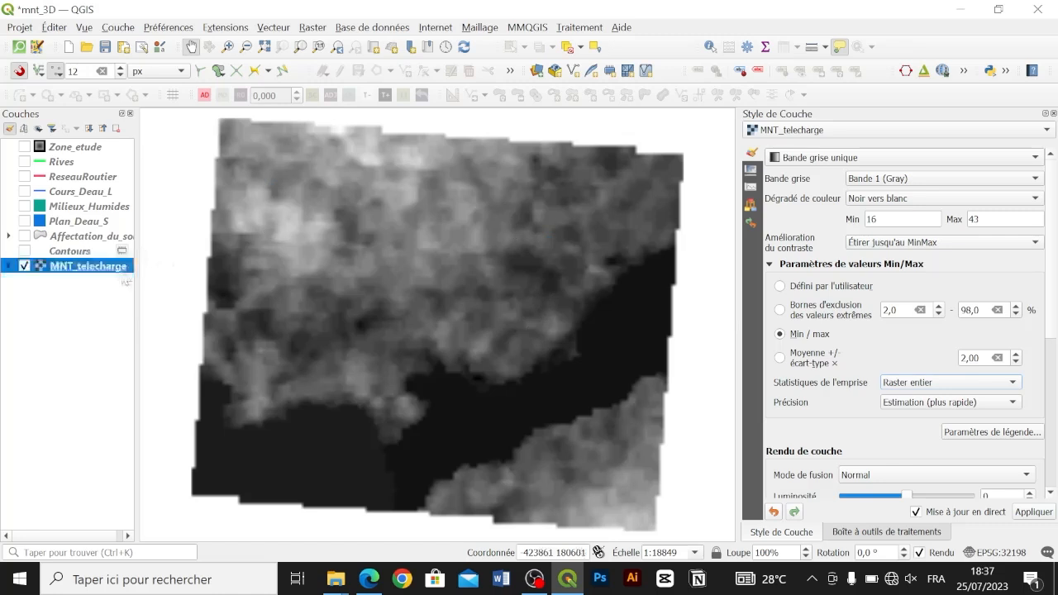
pyautogui.click(767, 264)
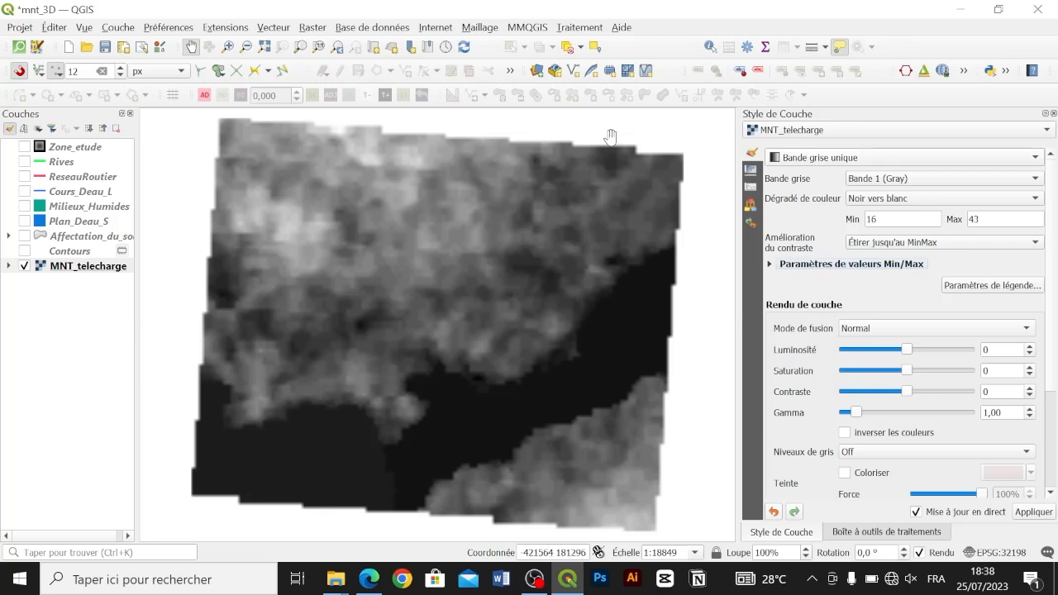
pyautogui.click(867, 159)
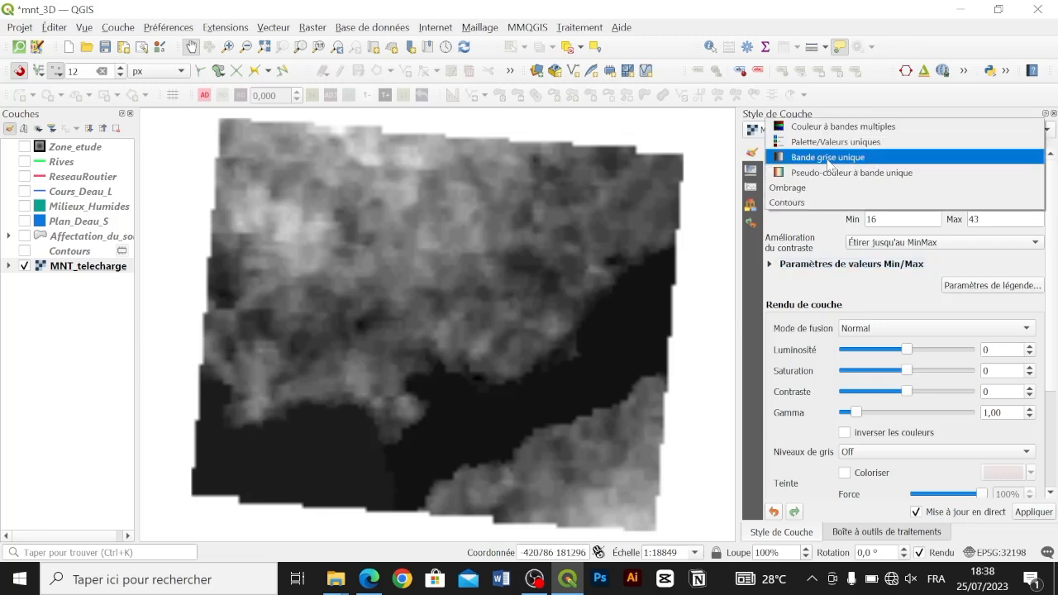
pyautogui.click(852, 176)
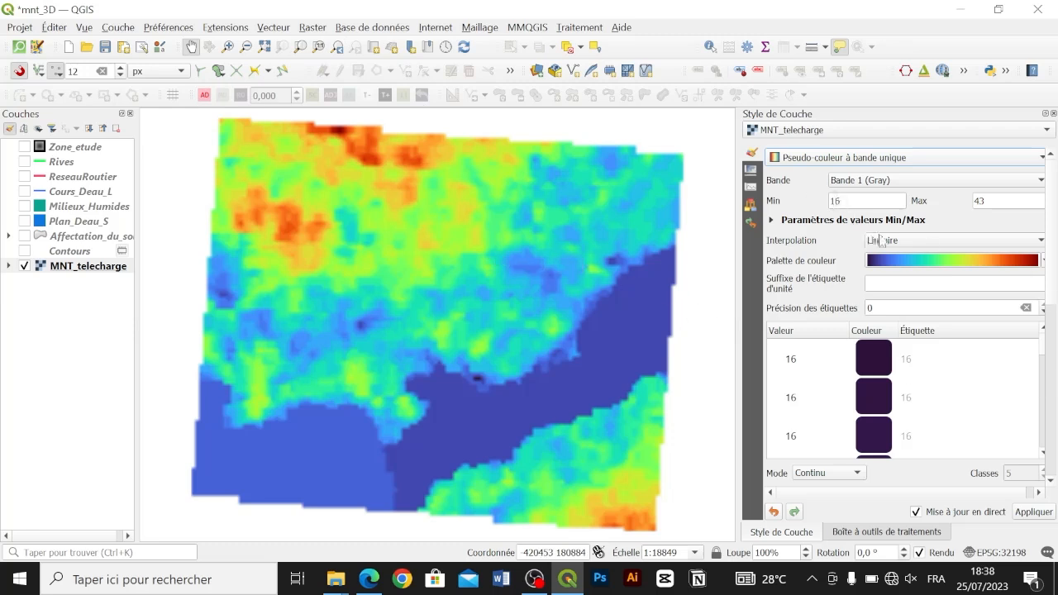
# Set the raster's zoomed-in and zoomed-out resampling to Plus Proche Voisin and inspect its pixels at close range.
pyautogui.scroll(-10, 909, 314)
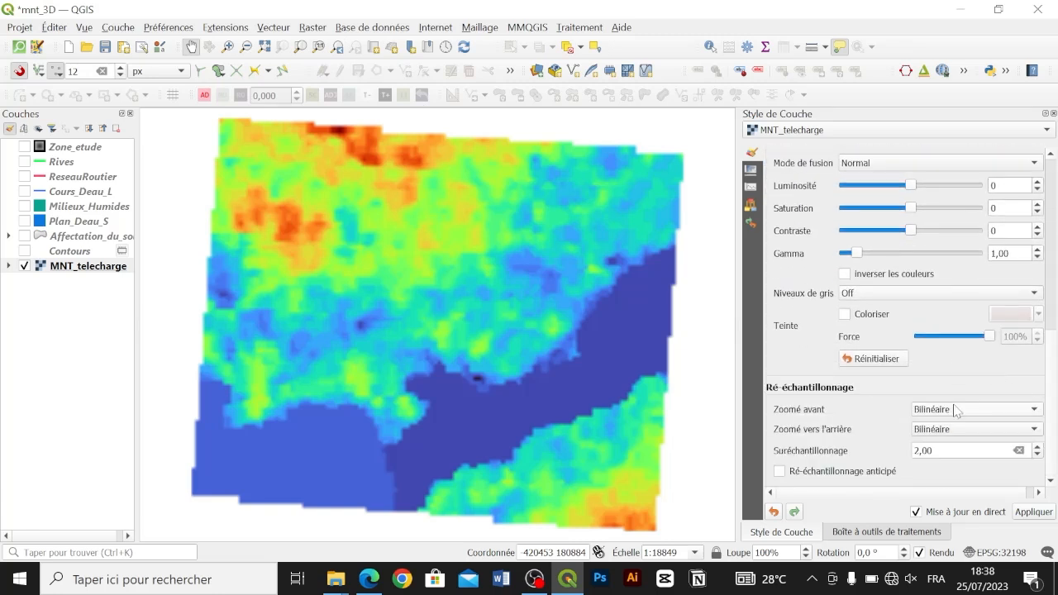
pyautogui.click(956, 411)
pyautogui.click(950, 394)
pyautogui.click(954, 429)
pyautogui.click(953, 420)
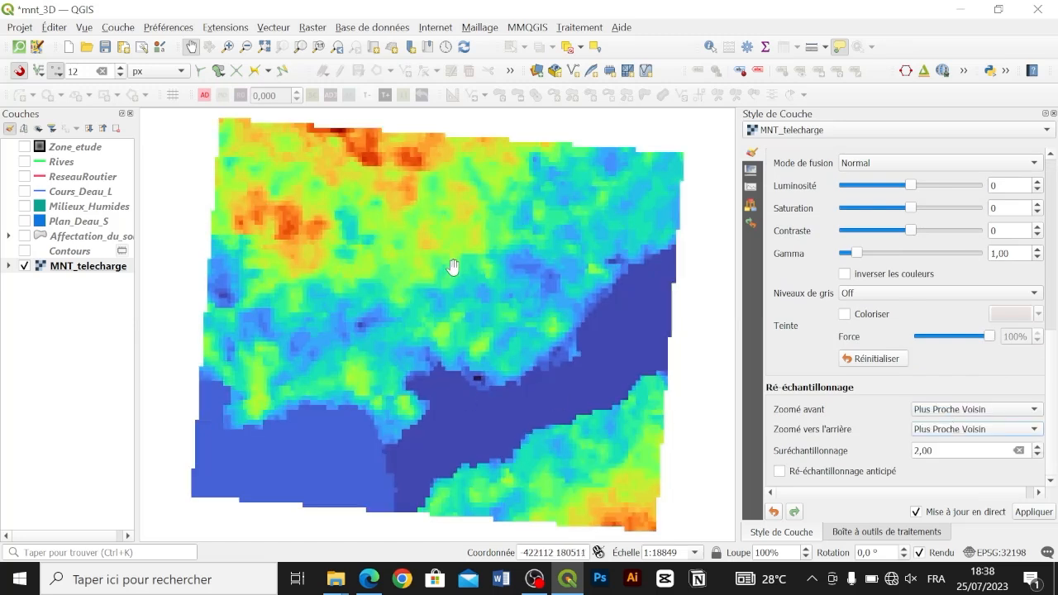
pyautogui.scroll(3, 458, 274)
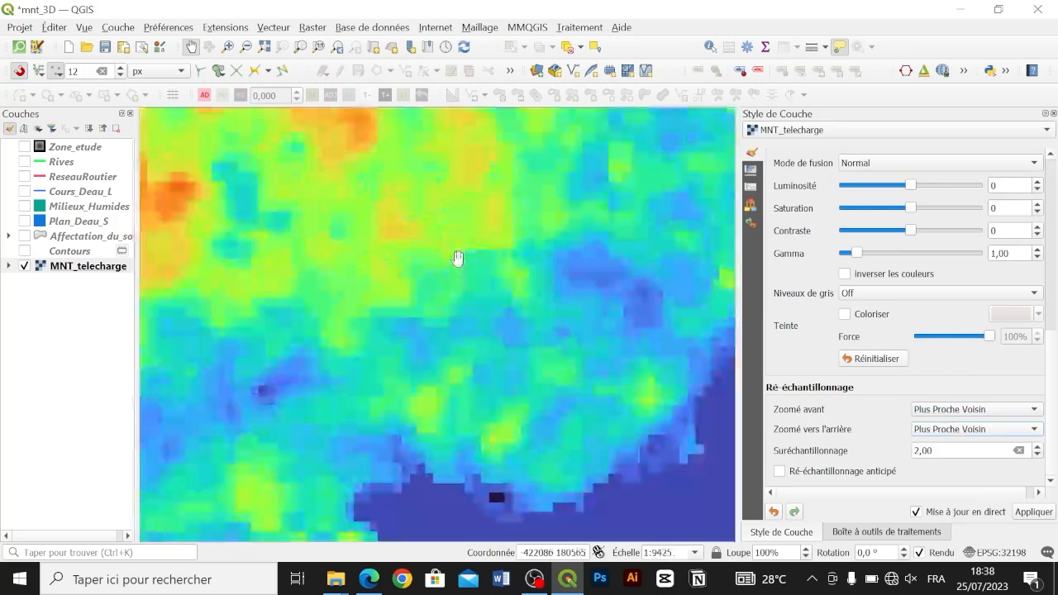
pyautogui.scroll(-3, 464, 261)
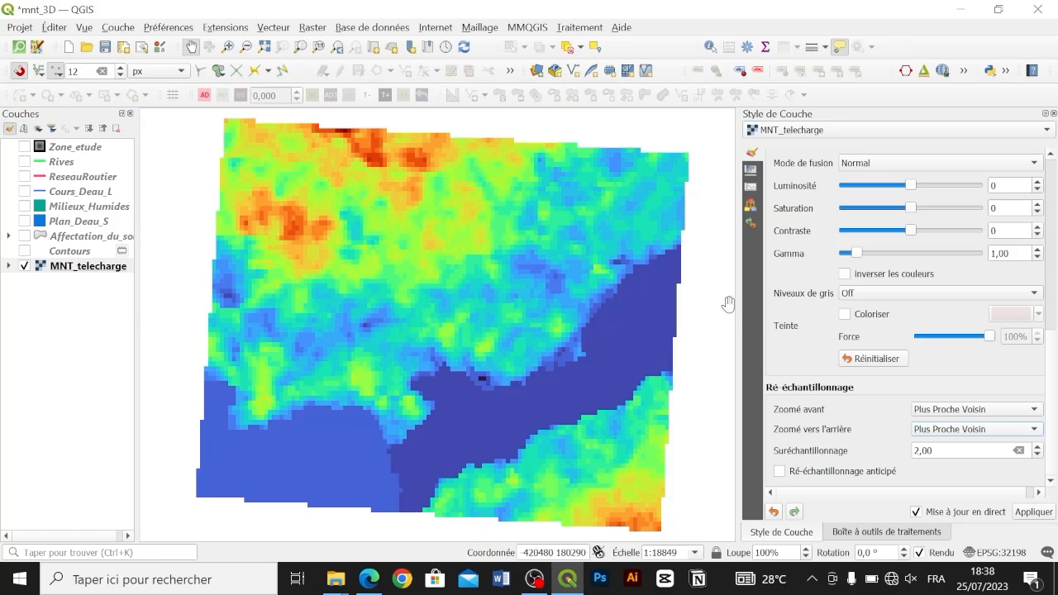
pyautogui.scroll(5, 1051, 302)
pyautogui.scroll(-5, 998, 408)
# Set the raster's zoomed-in and zoomed-out resampling to Bilinéaire and check the smoothing up close.
pyautogui.click(942, 433)
pyautogui.click(943, 446)
pyautogui.click(946, 455)
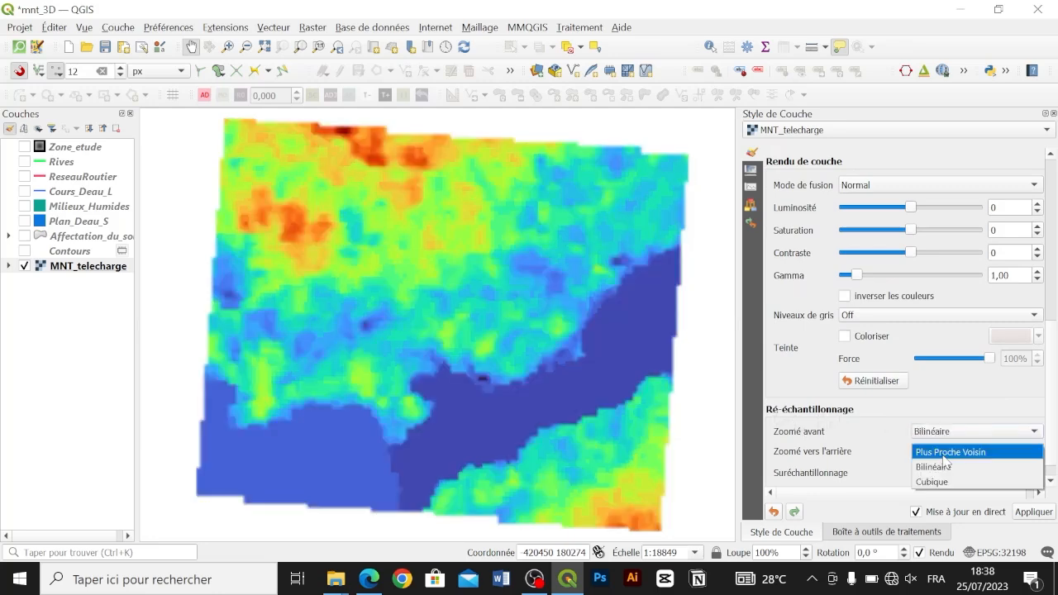
pyautogui.click(934, 466)
pyautogui.scroll(1, 459, 293)
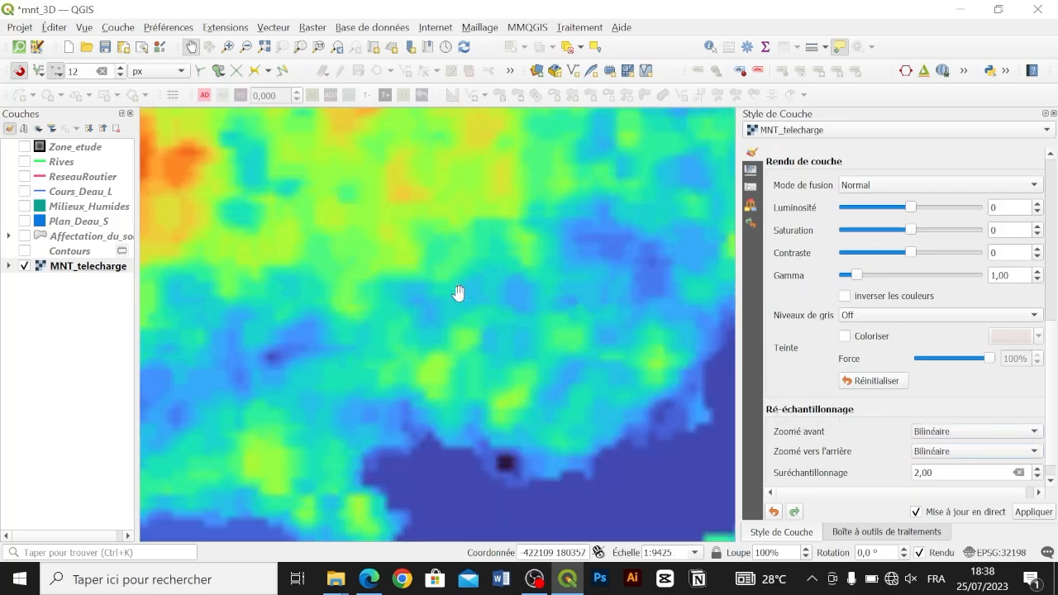
pyautogui.scroll(-1, 460, 292)
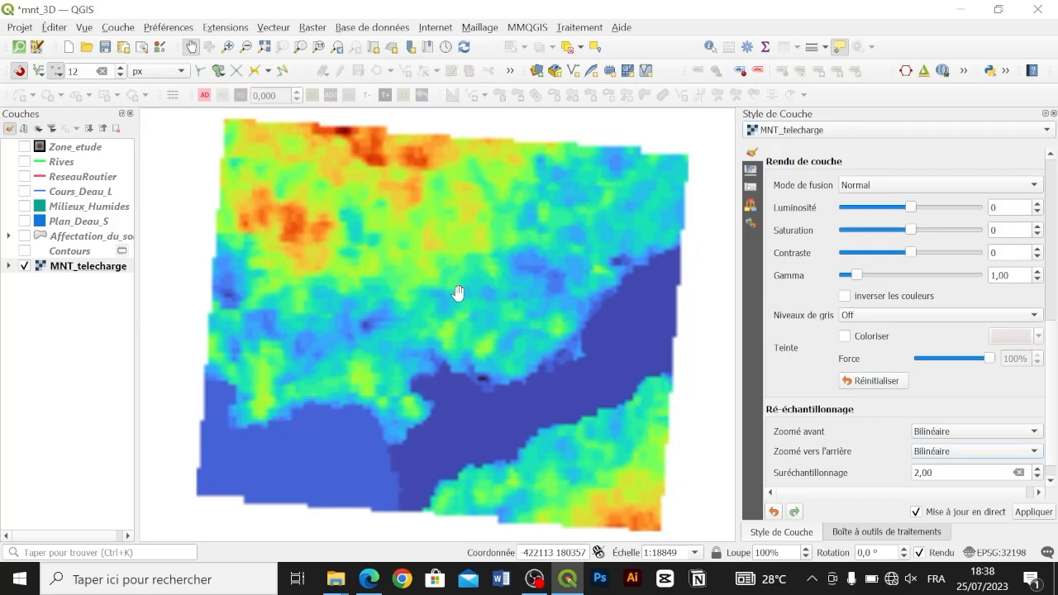
# Show the Zone_etude layer and fit the map to its extent.
pyautogui.click(114, 266)
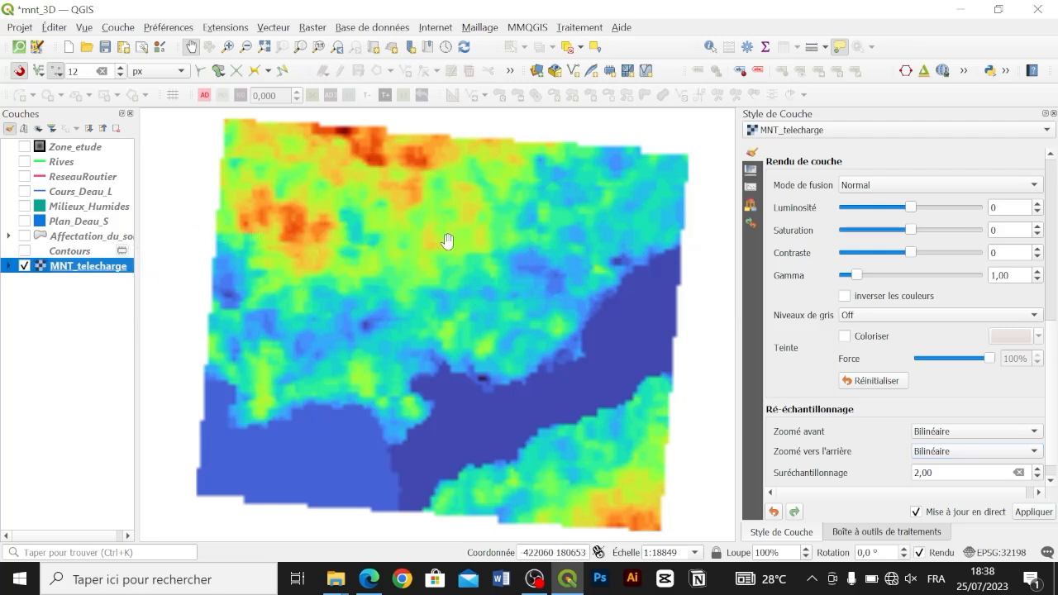
pyautogui.click(25, 147)
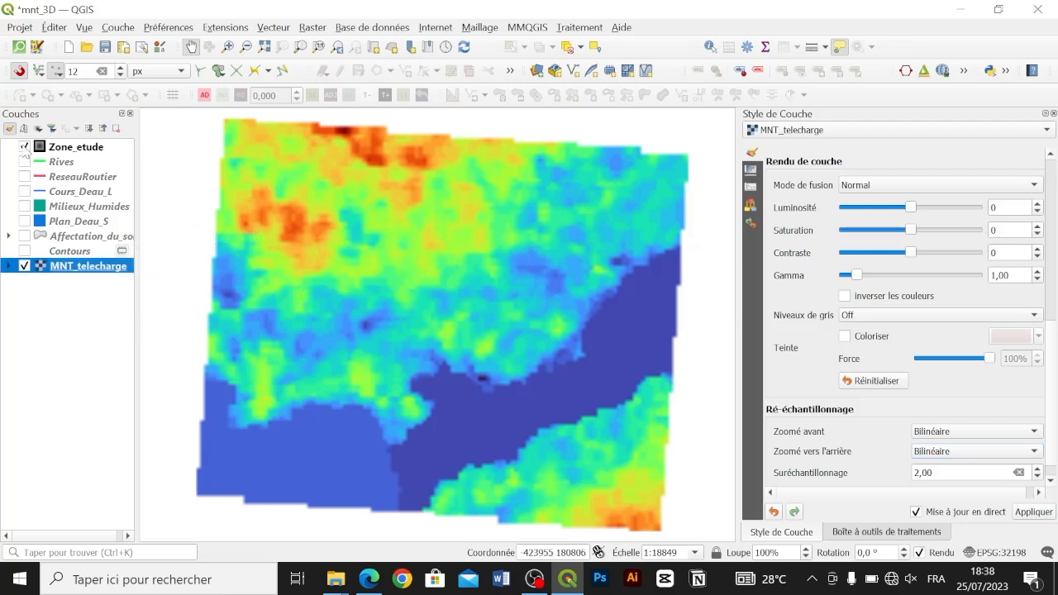
pyautogui.click(76, 147)
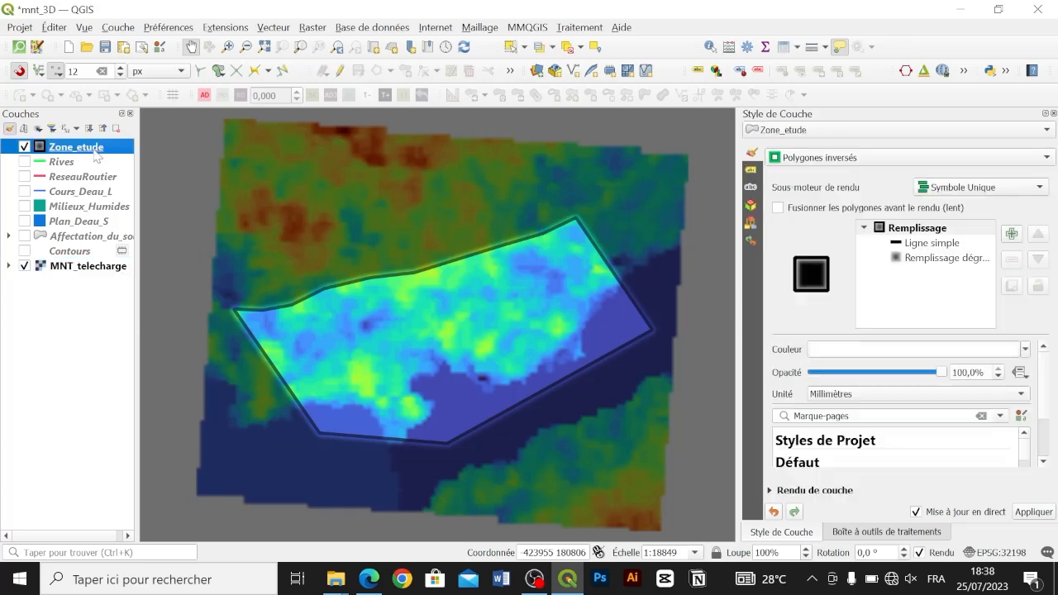
pyautogui.rightClick(113, 157)
pyautogui.click(116, 157)
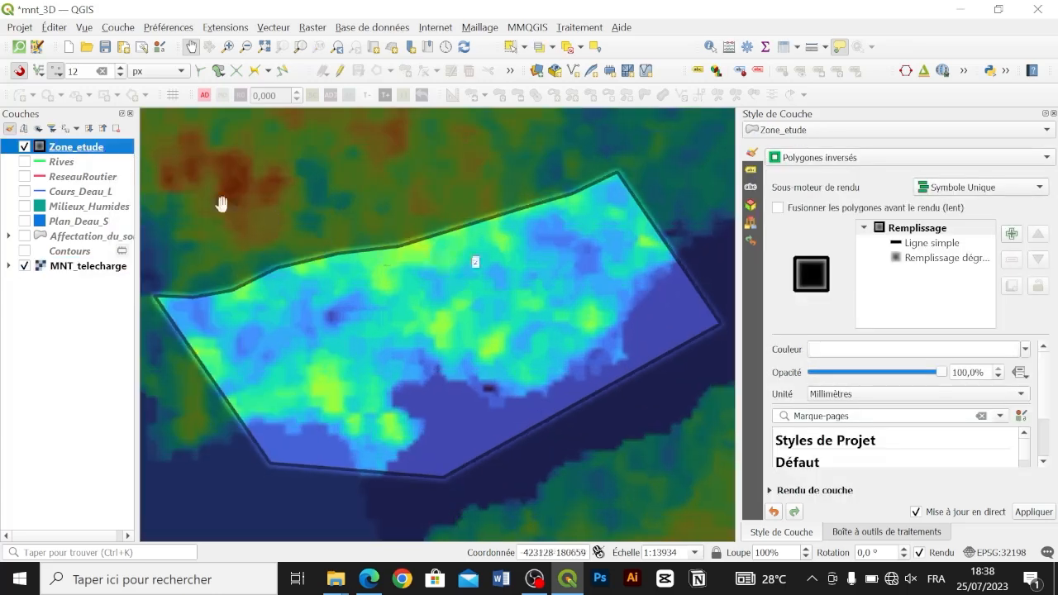
# Style Zone_etude as a Symbole Unique consisting only of a Remplissage simple, removing the gradient fill and replacing the simple line.
pyautogui.click(843, 157)
pyautogui.click(843, 80)
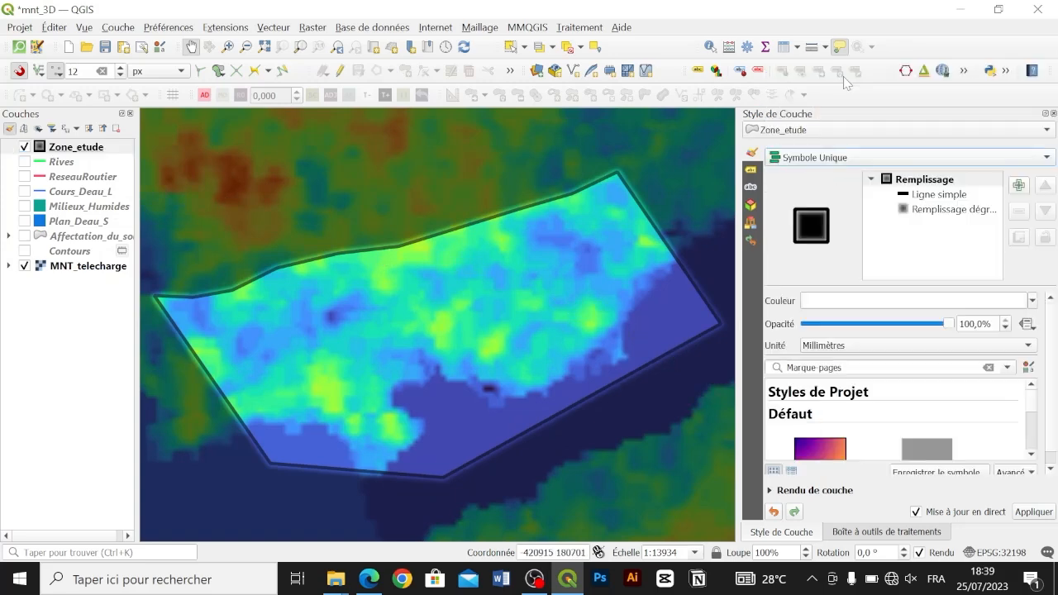
pyautogui.click(971, 196)
pyautogui.click(992, 211)
pyautogui.click(1018, 211)
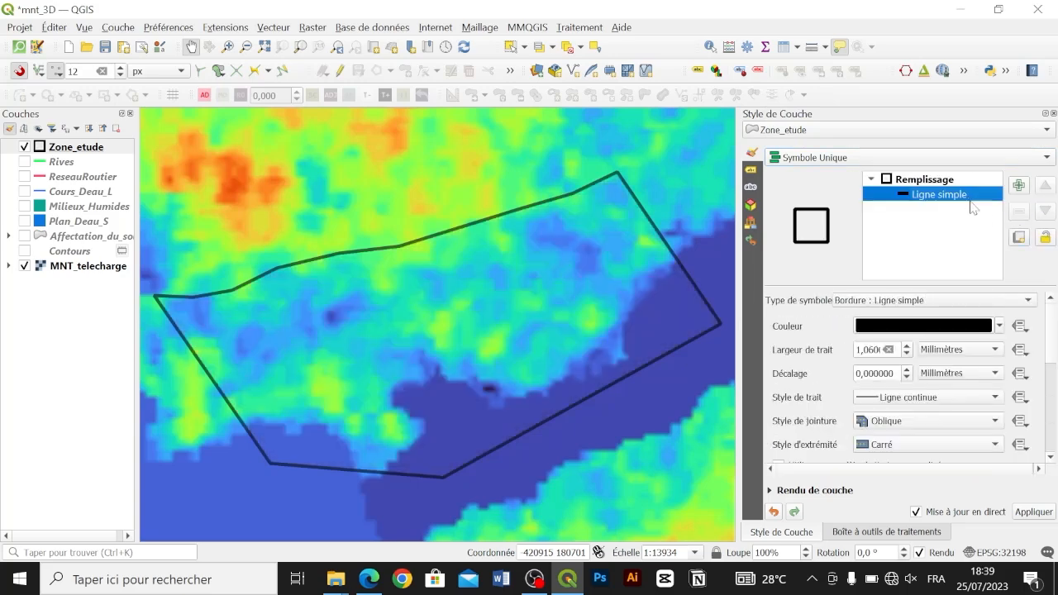
pyautogui.click(962, 300)
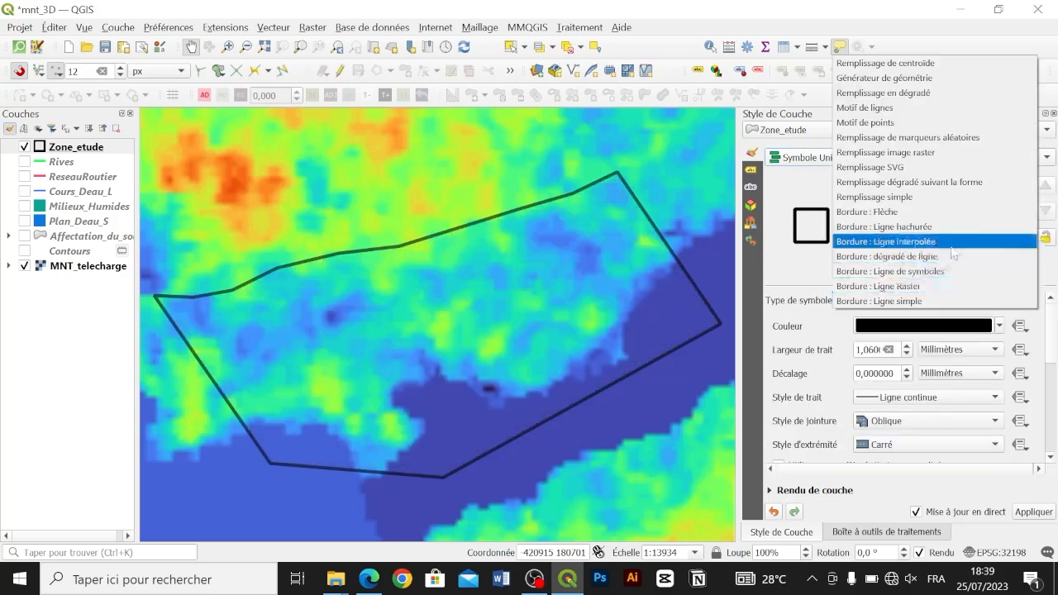
pyautogui.click(954, 198)
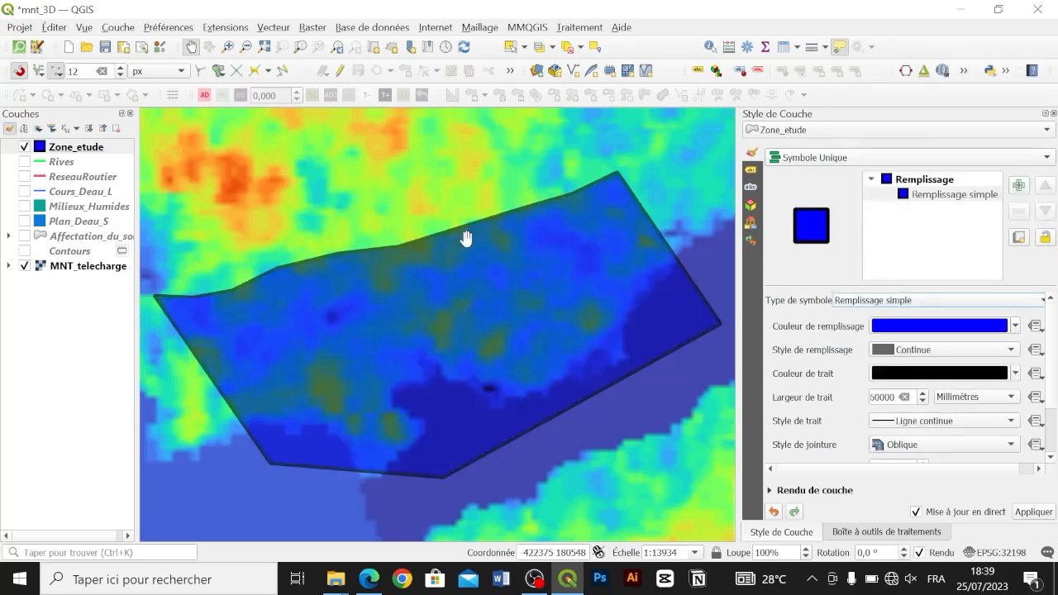
# Set the Zone_etude layer's blending mode to Normal and its layer opacity to 100%.
pyautogui.click(777, 491)
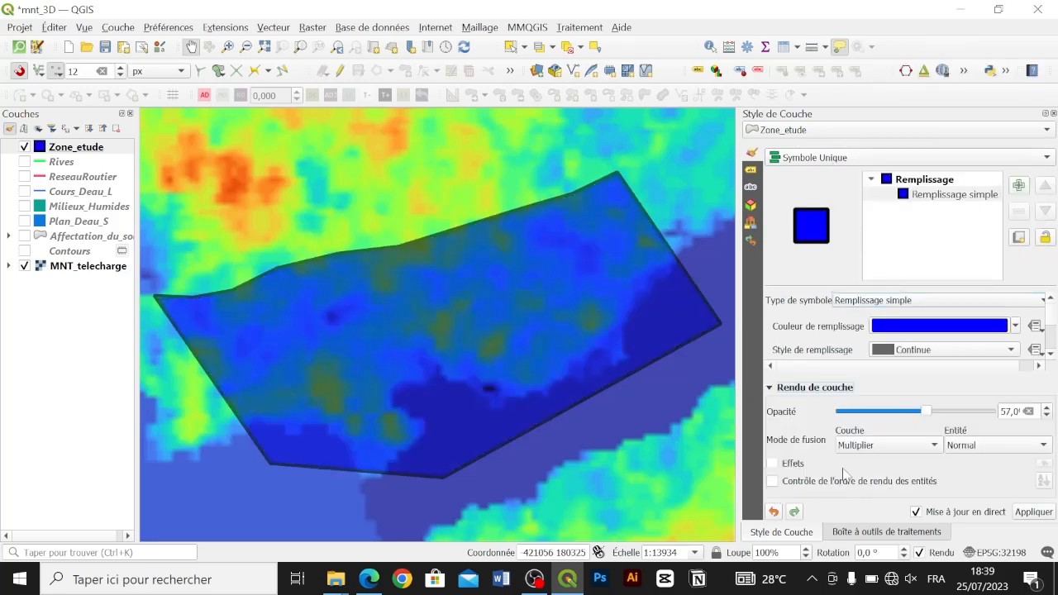
pyautogui.click(865, 450)
pyautogui.click(882, 353)
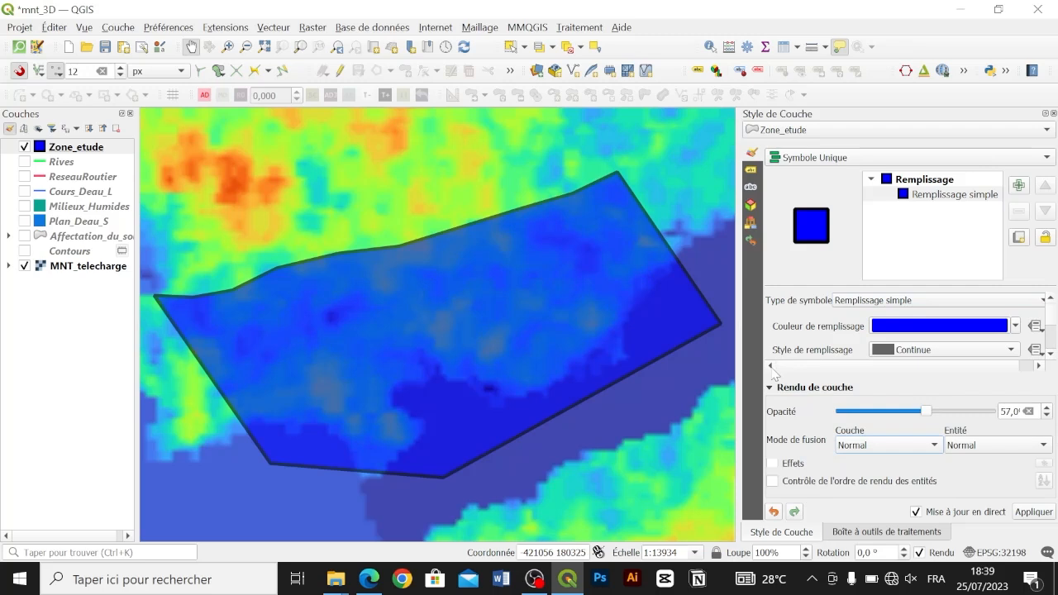
pyautogui.moveTo(926, 416); pyautogui.dragTo(996, 413)
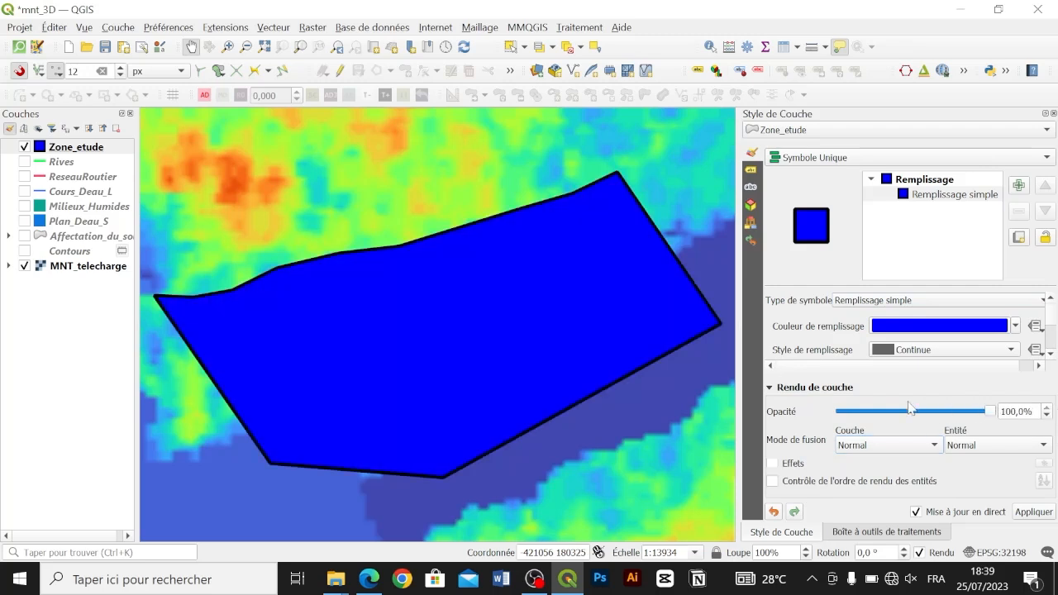
pyautogui.click(772, 389)
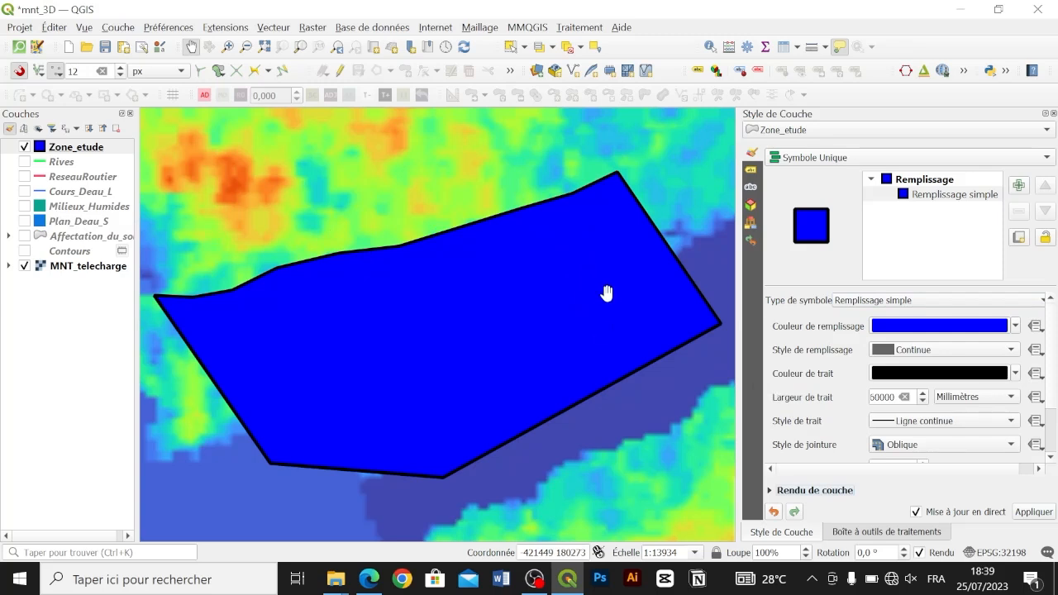
# Toggle the Zone_etude layer's visibility, try its simple fill as Pas de remplissage, and return the fill style to Continue.
pyautogui.click(24, 147)
pyautogui.click(24, 147)
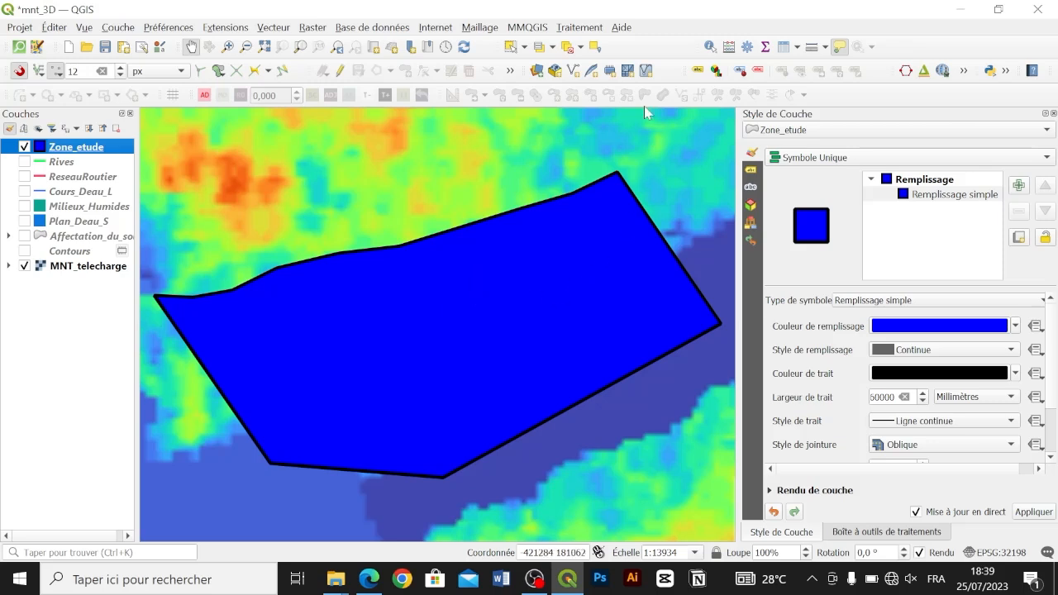
pyautogui.click(961, 197)
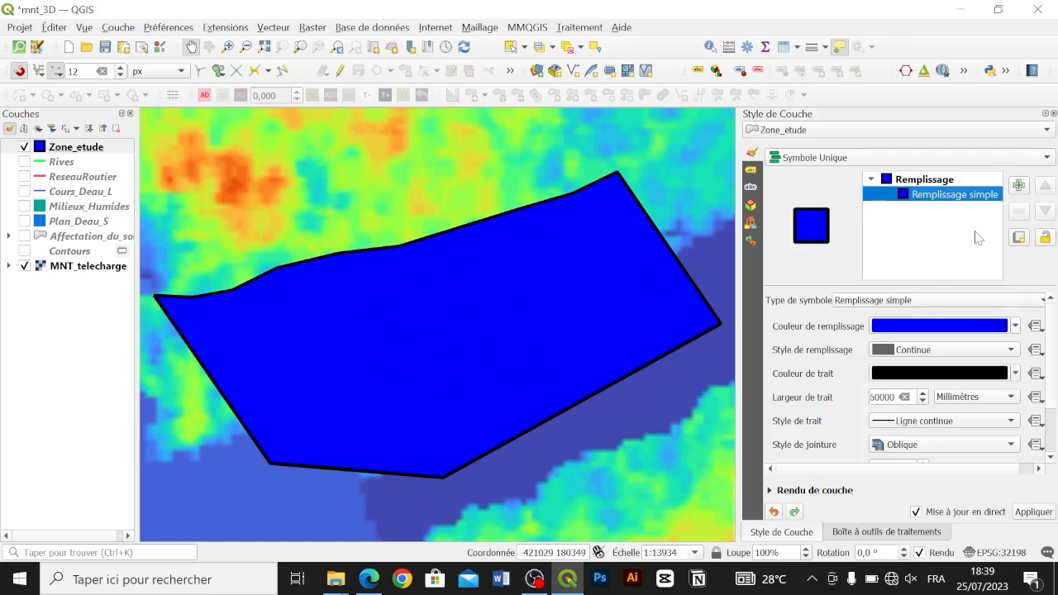
pyautogui.click(914, 351)
pyautogui.click(914, 365)
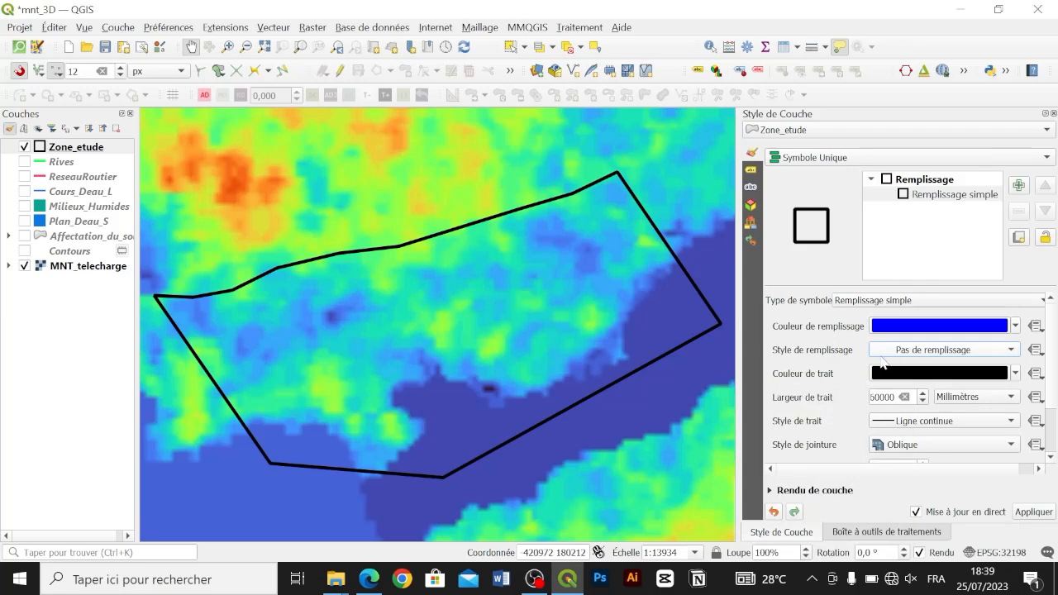
pyautogui.click(886, 353)
pyautogui.click(975, 333)
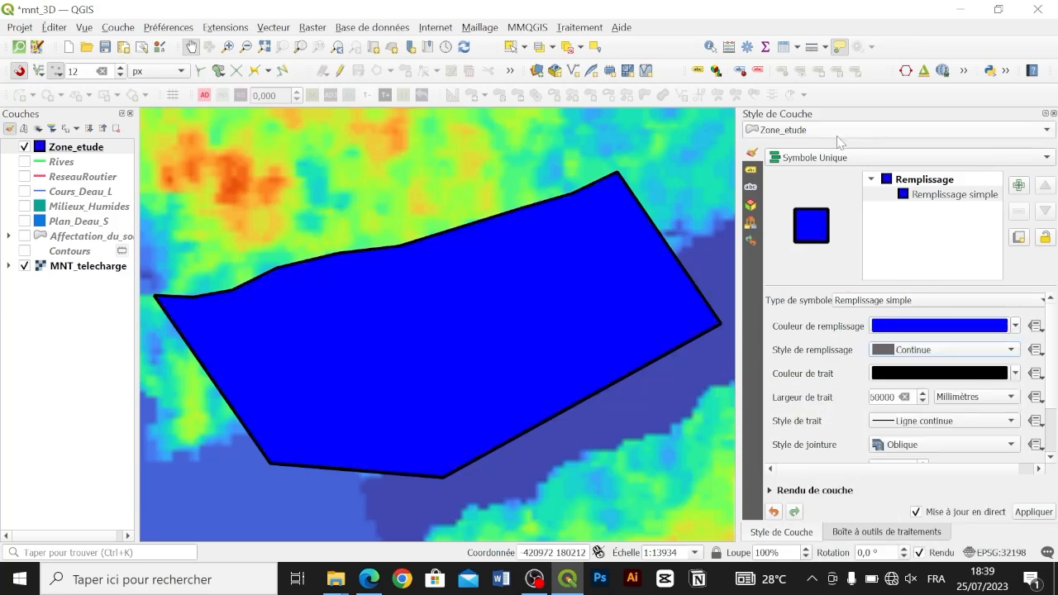
# Switch the Zone_etude renderer to Polygones inversés and set its fill colour to white.
pyautogui.click(810, 164)
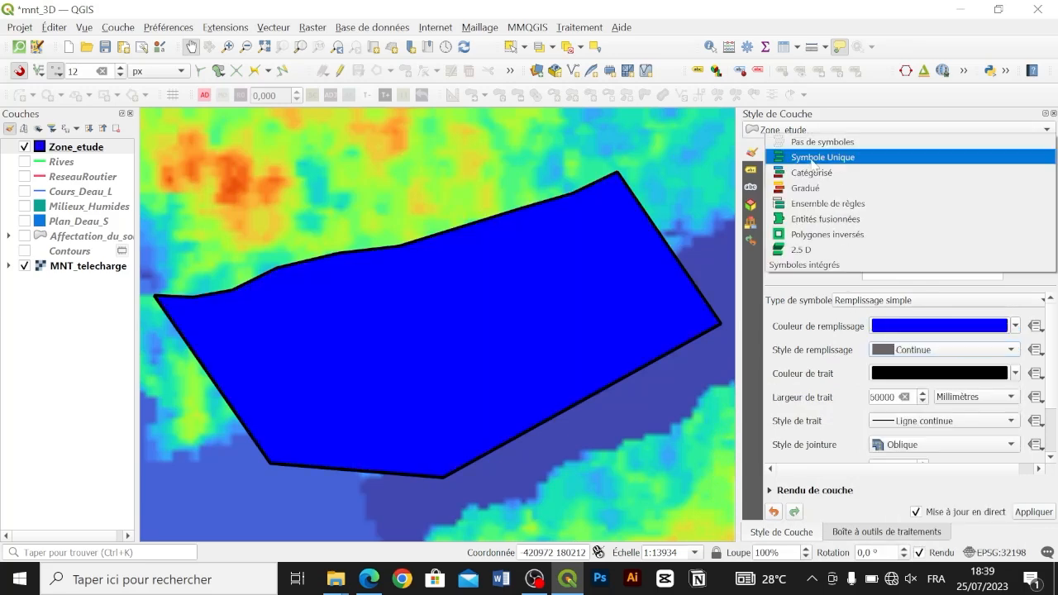
pyautogui.click(817, 236)
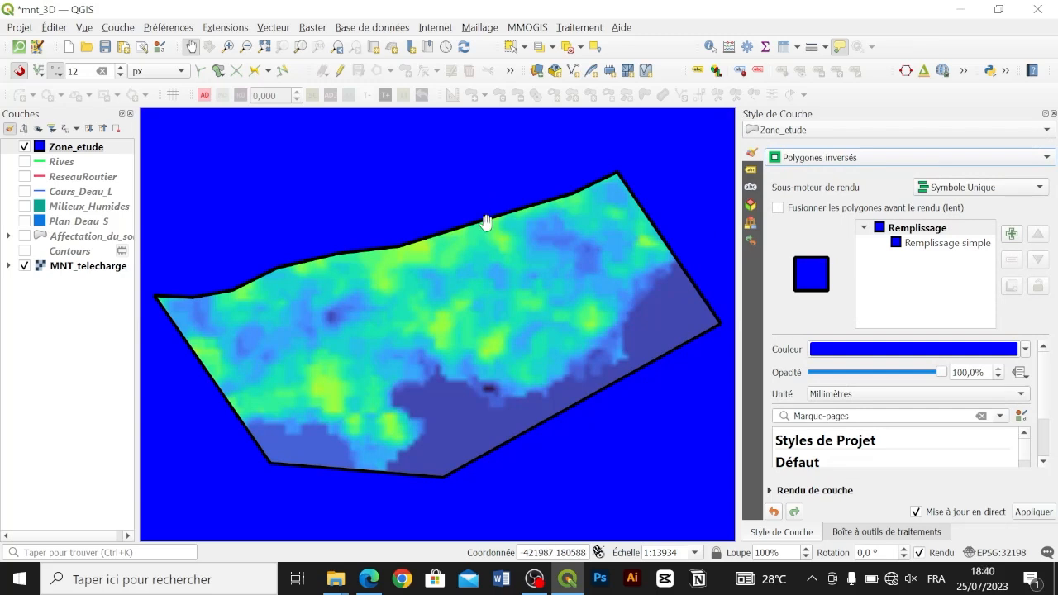
pyautogui.click(1030, 355)
pyautogui.moveTo(889, 106); pyautogui.dragTo(836, 12)
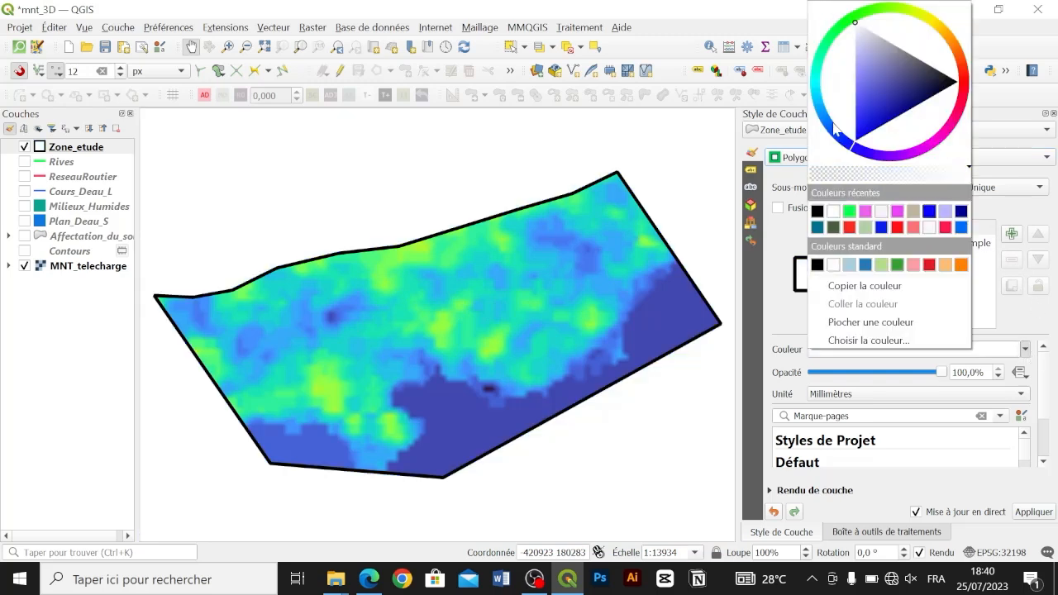
pyautogui.click(786, 319)
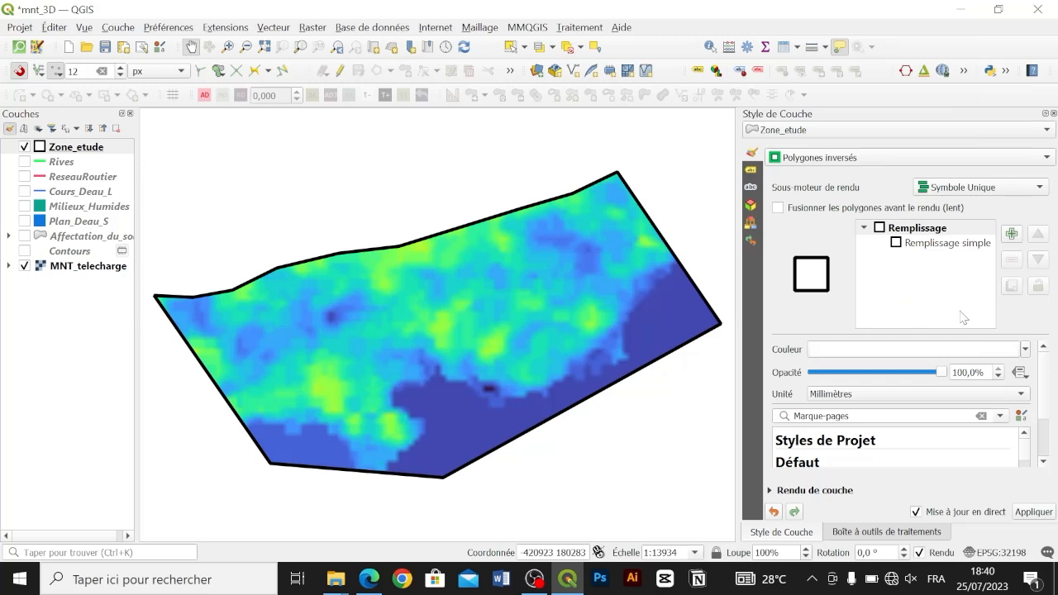
# Change the Remplissage simple symbol layer's type to Remplissage dégradé suivant la forme and widen the styling area to show all its options.
pyautogui.click(935, 246)
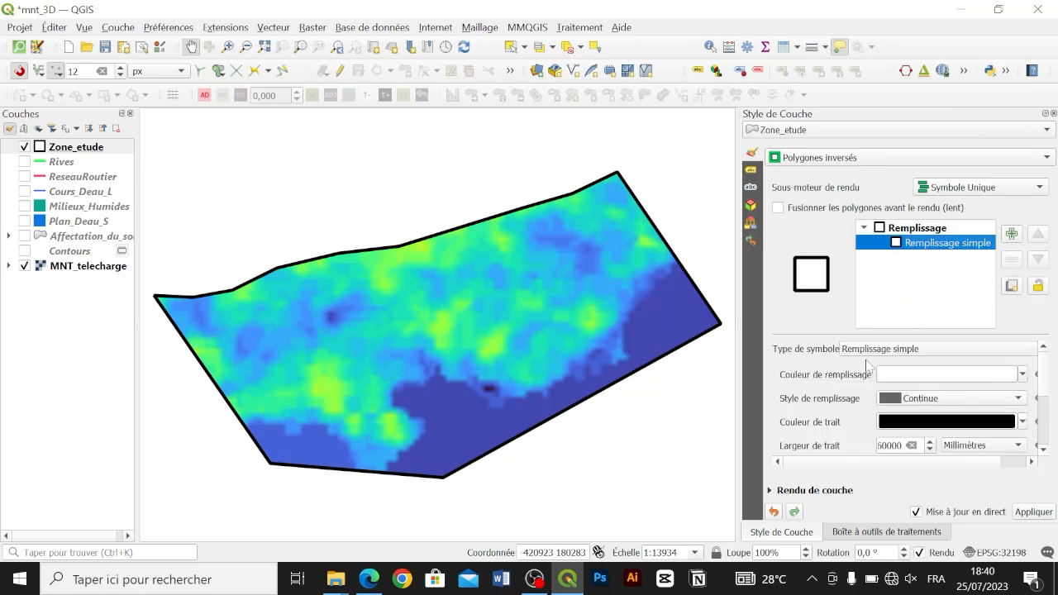
pyautogui.click(871, 352)
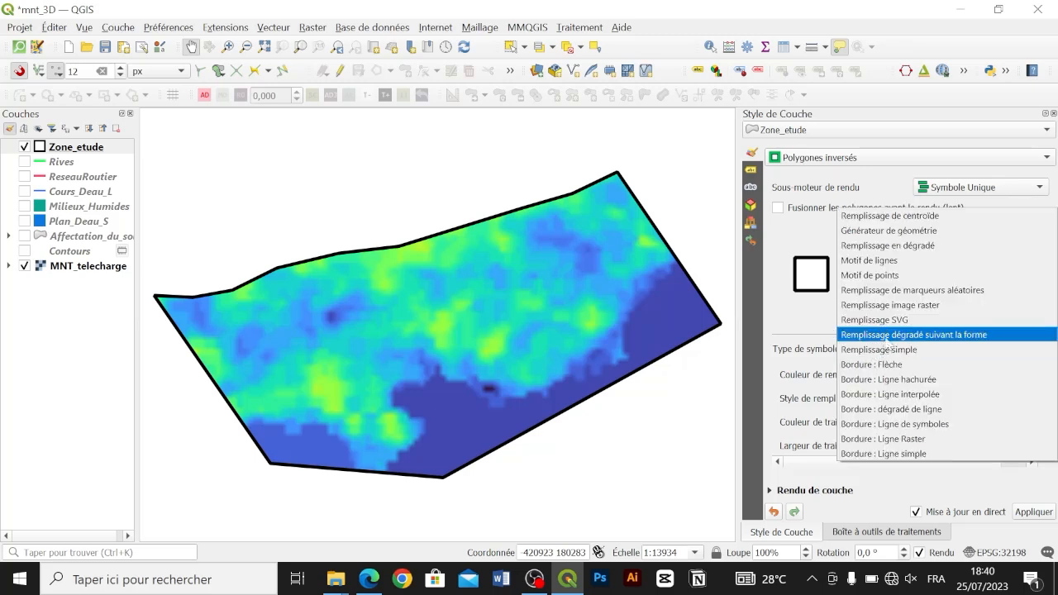
pyautogui.click(972, 339)
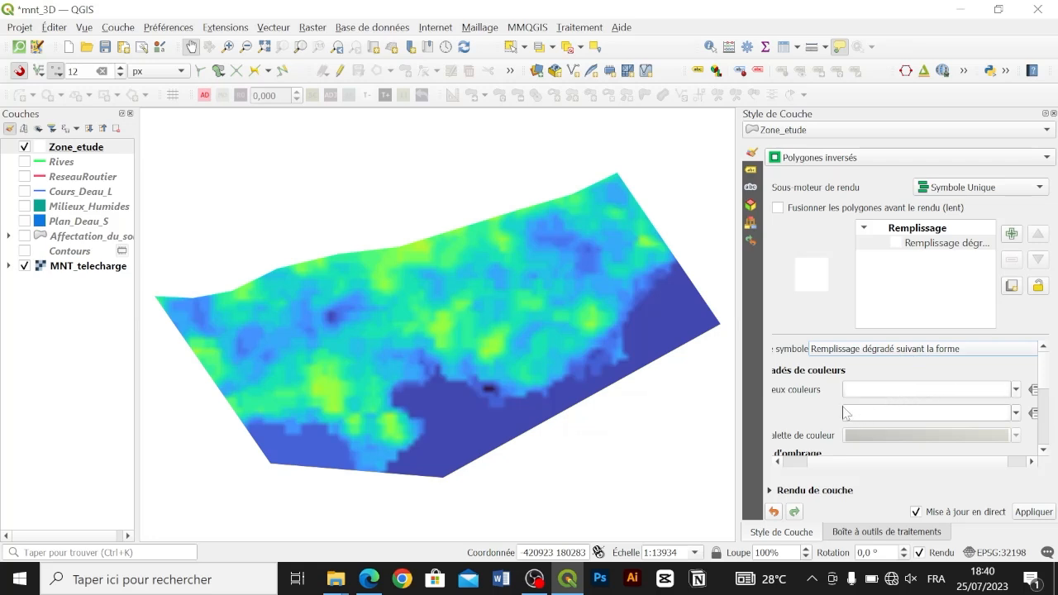
pyautogui.moveTo(737, 420); pyautogui.dragTo(689, 420)
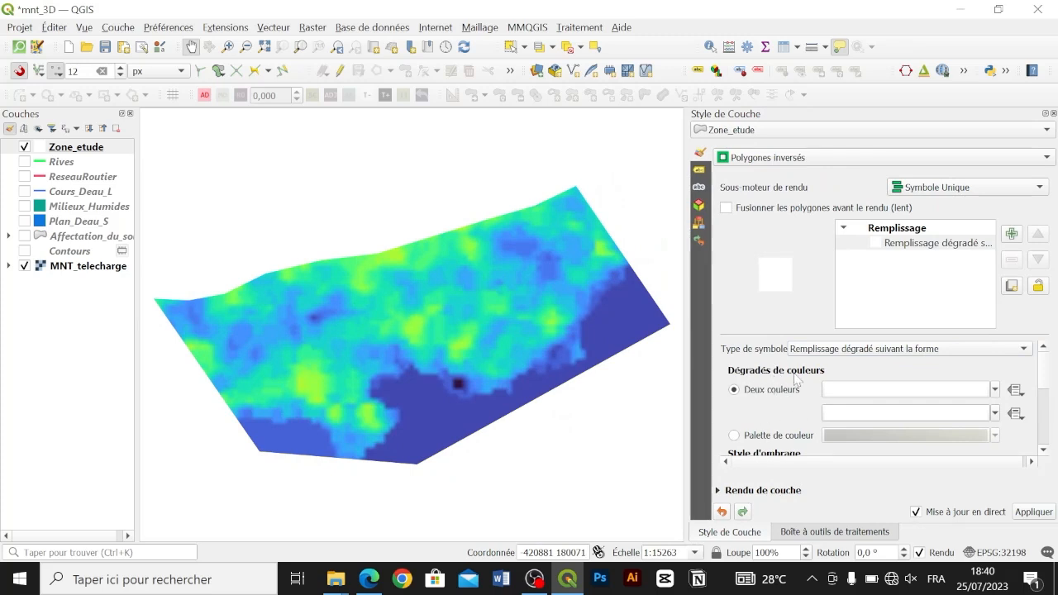
# Compare the gradient's Palette de couleur option with Deux couleurs, and try red as first and bright green as second colour.
pyautogui.click(773, 438)
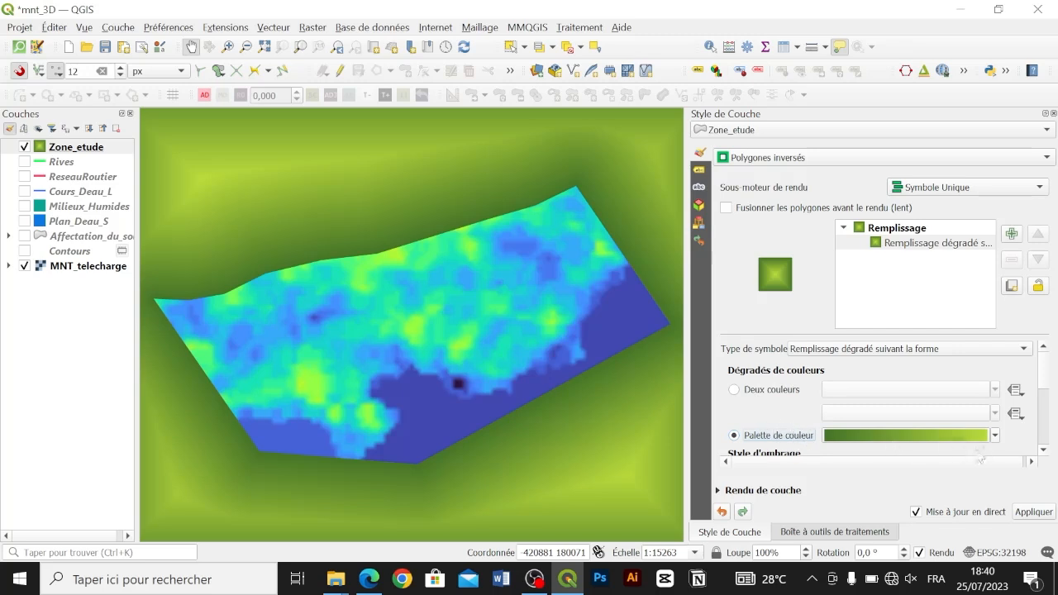
pyautogui.click(781, 393)
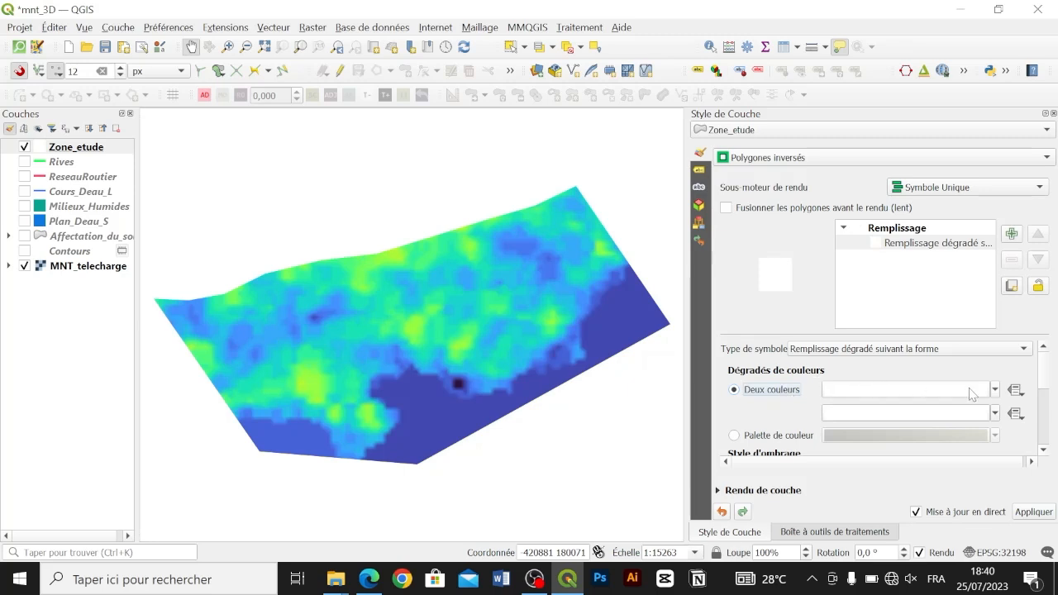
pyautogui.click(995, 394)
pyautogui.click(942, 130)
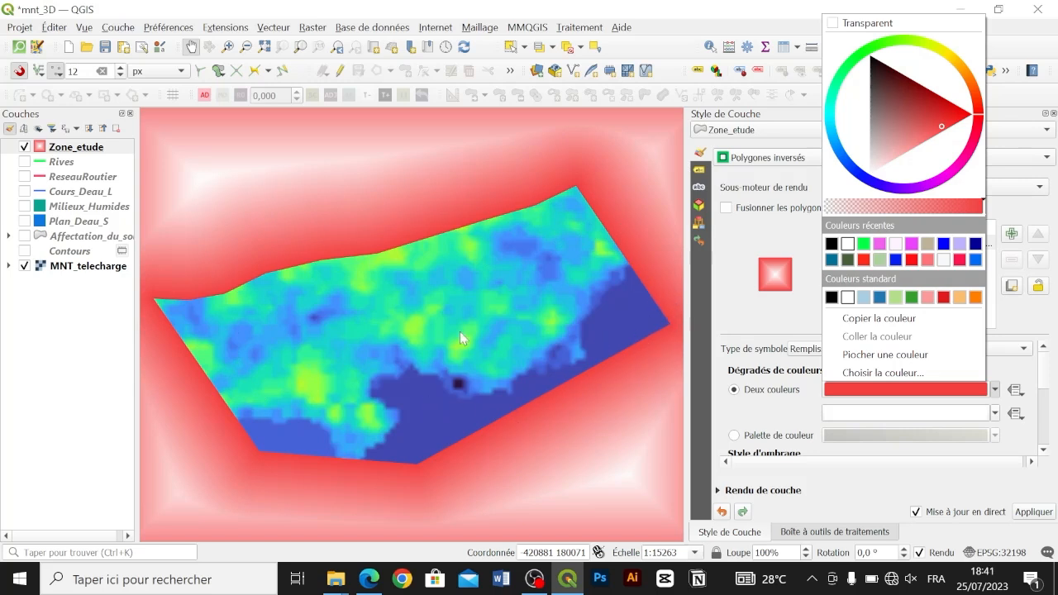
pyautogui.click(785, 428)
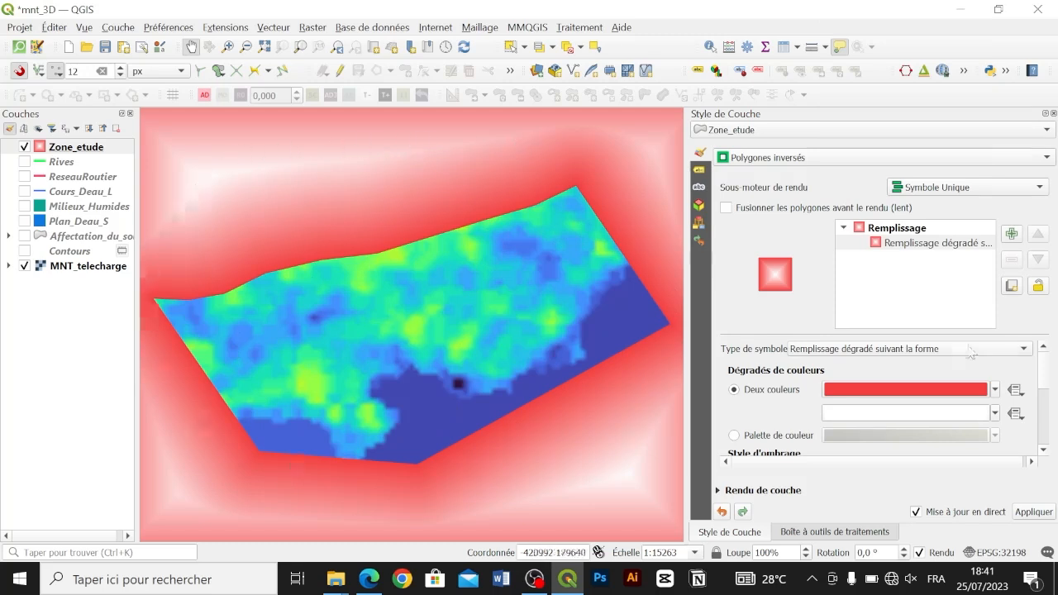
pyautogui.click(995, 413)
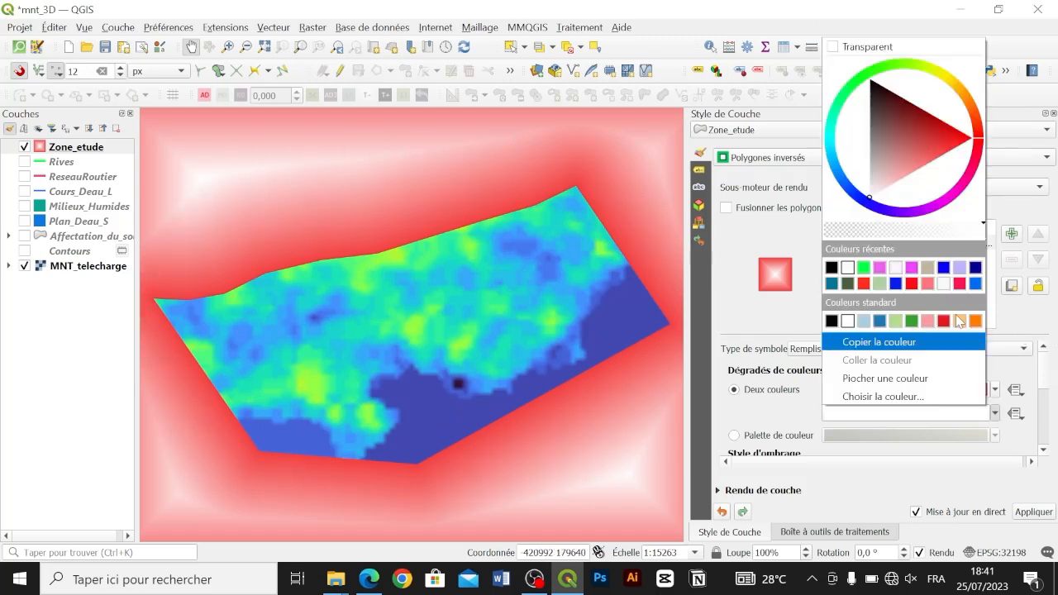
pyautogui.click(870, 74)
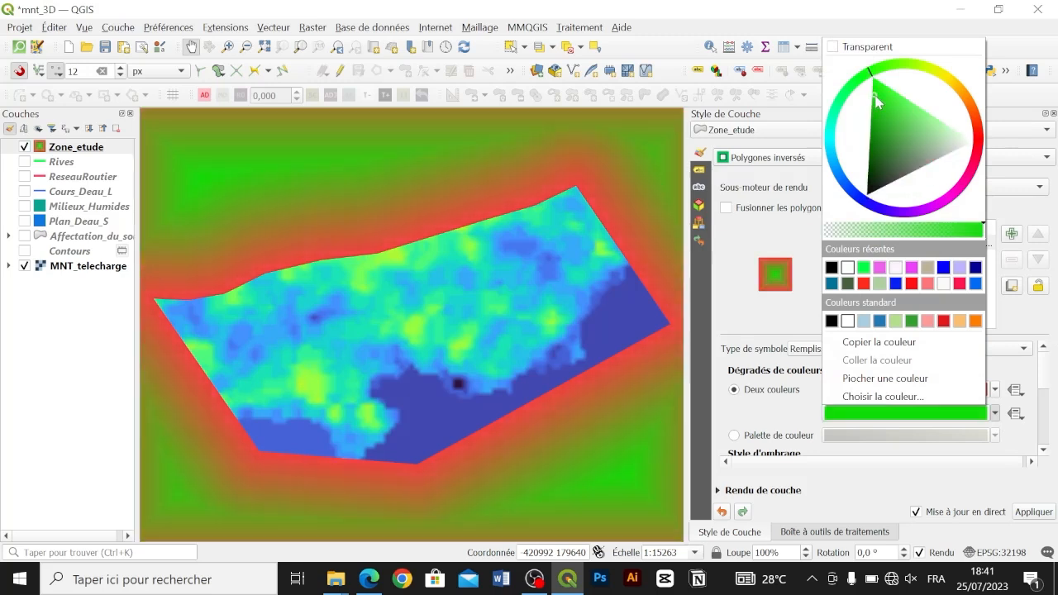
pyautogui.click(802, 395)
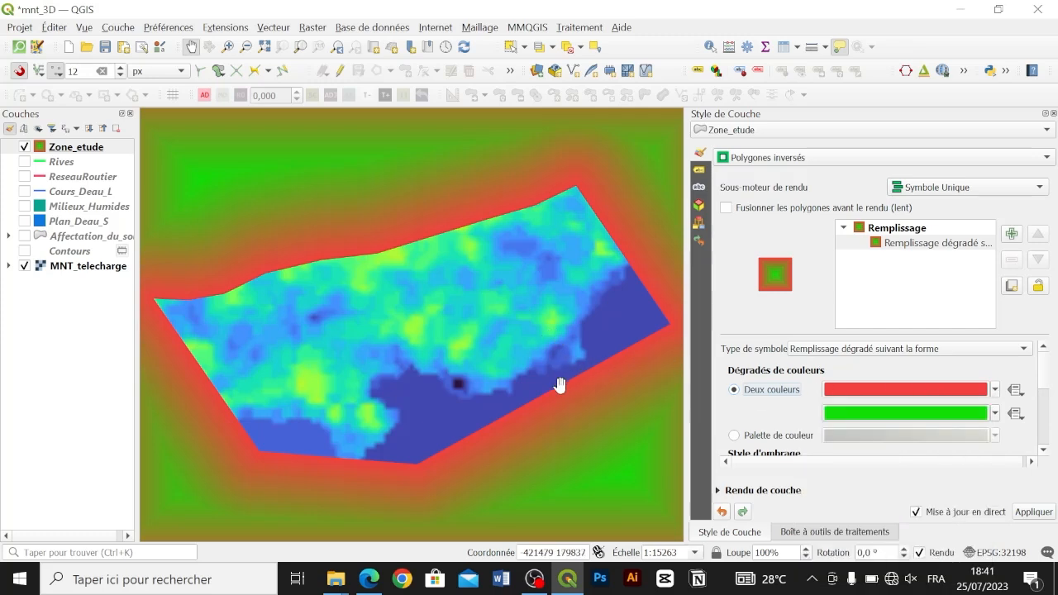
# Set the two-colour shape gradient's first colour to black and its second colour to a softer, medium green.
pyautogui.click(994, 389)
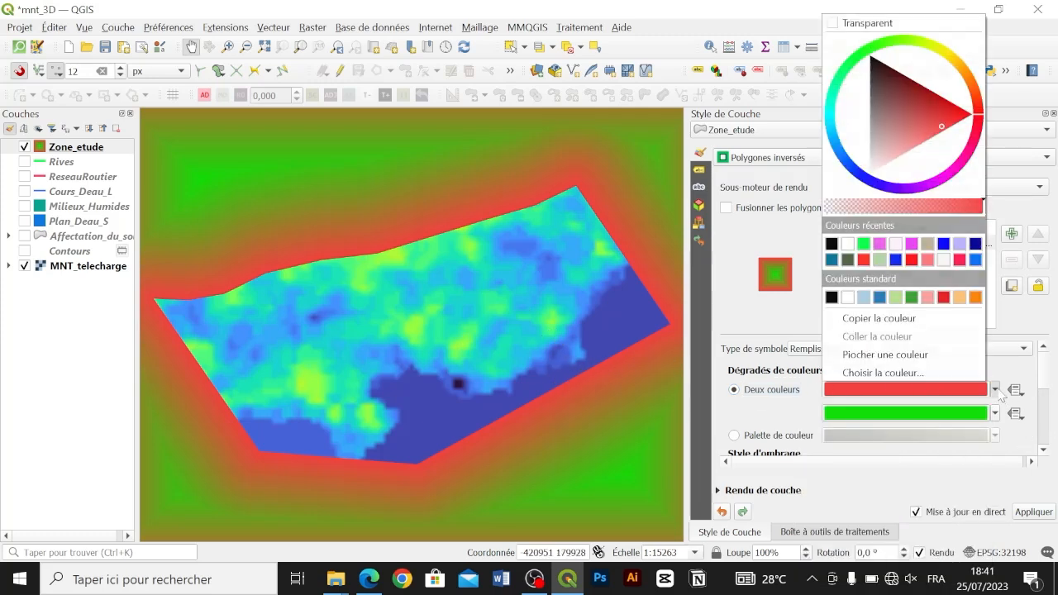
pyautogui.moveTo(901, 105); pyautogui.dragTo(855, 33)
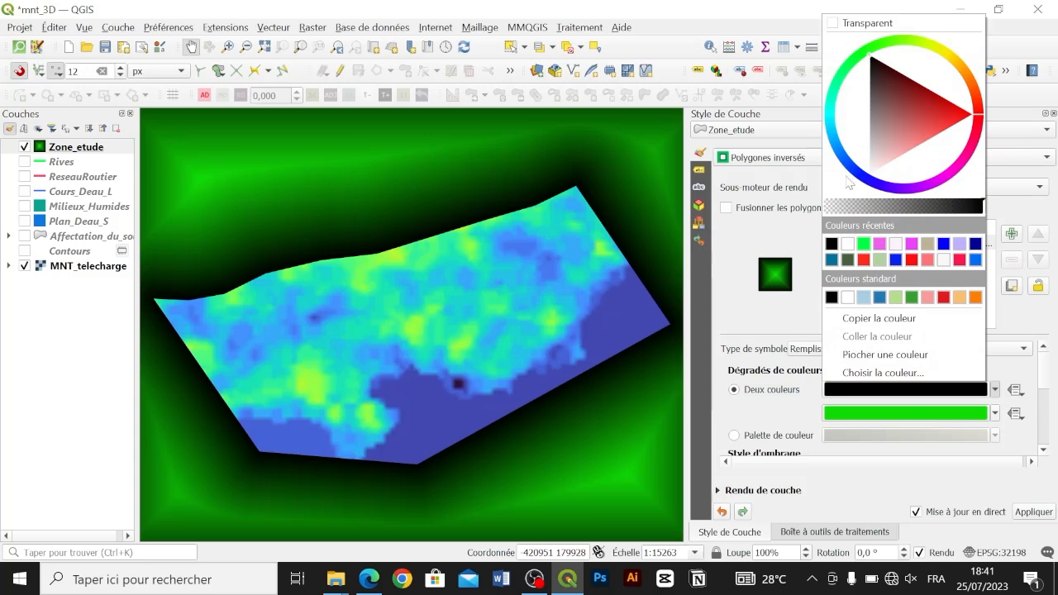
pyautogui.click(788, 420)
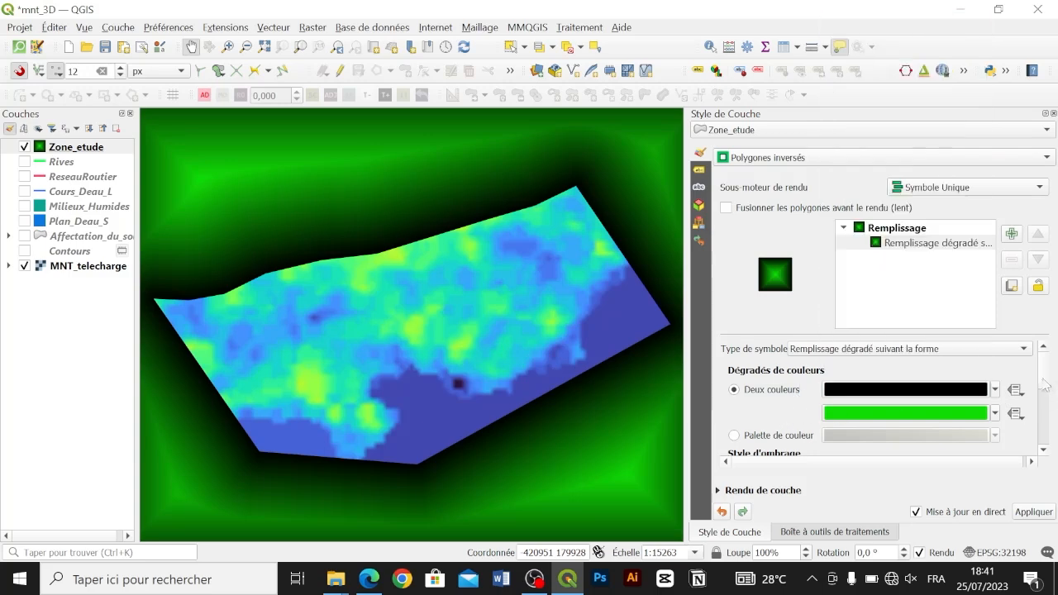
pyautogui.scroll(-1, 1044, 382)
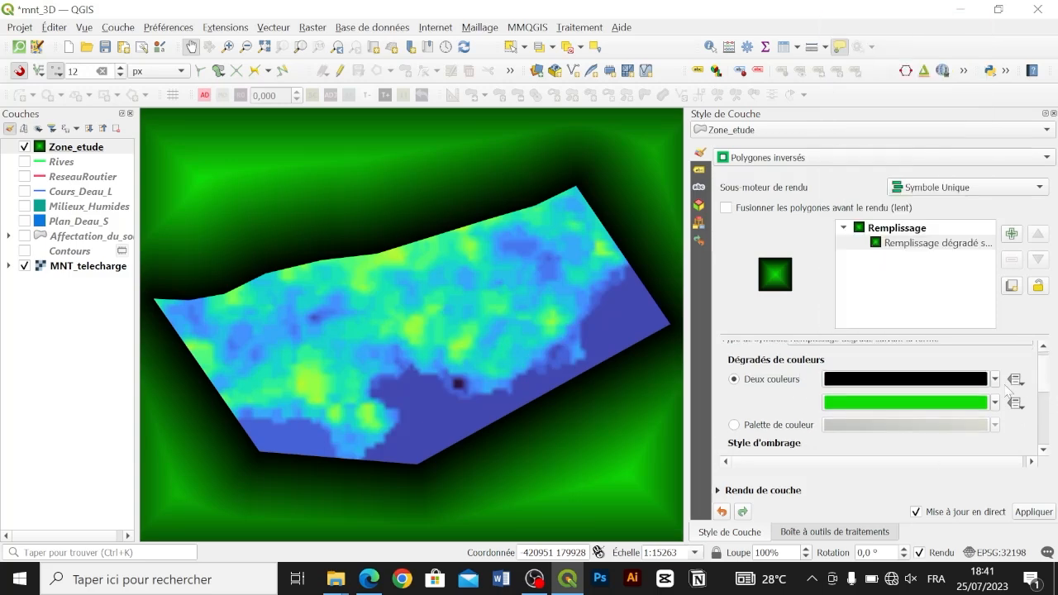
pyautogui.click(995, 402)
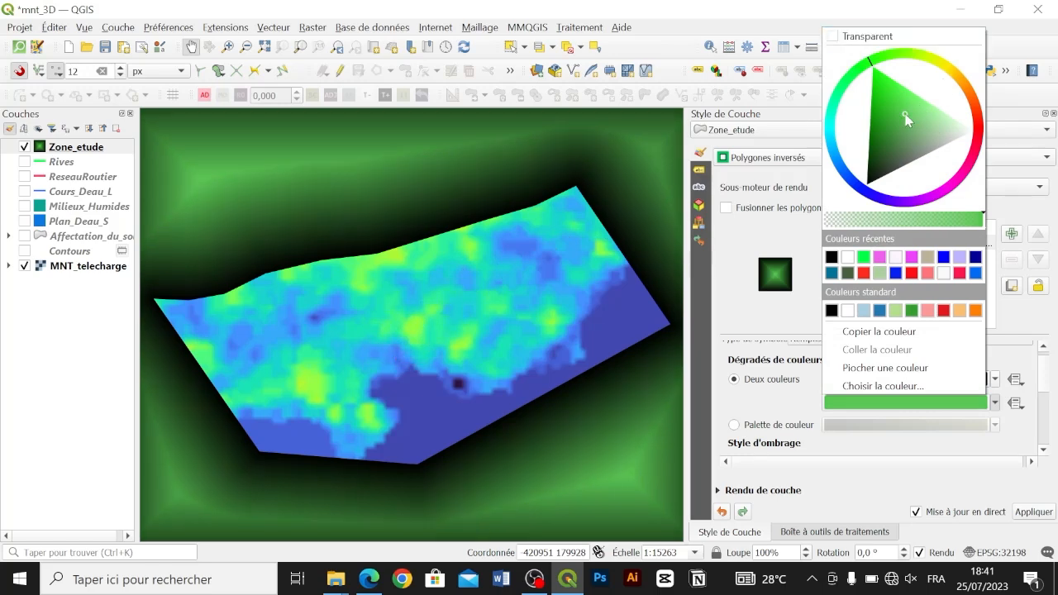
pyautogui.click(793, 398)
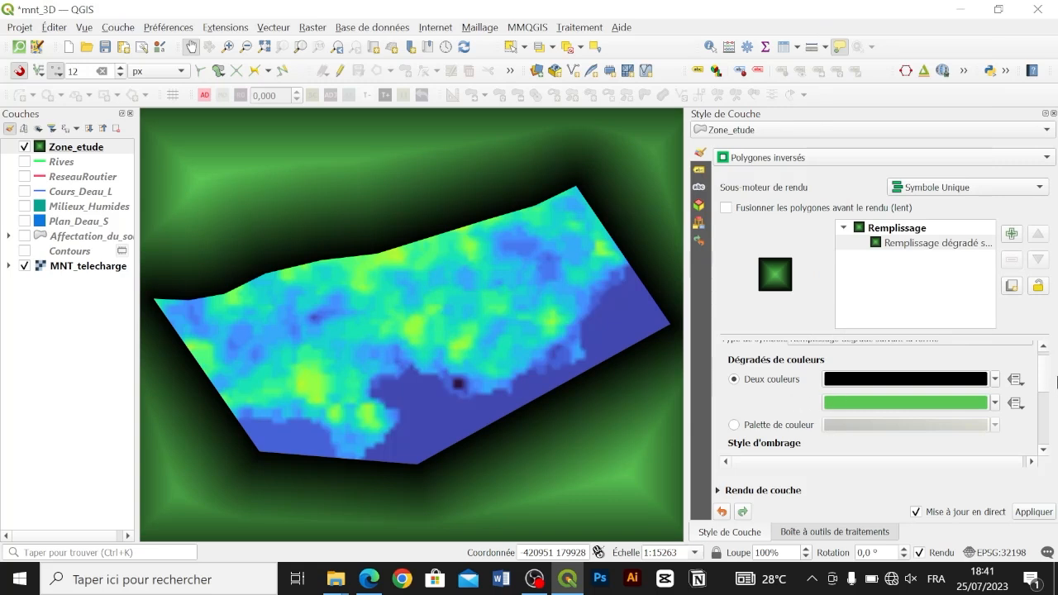
# Limit the gradient's shading with Définir la distance set to 2,00 Millimètres.
pyautogui.moveTo(1041, 368); pyautogui.dragTo(1040, 401)
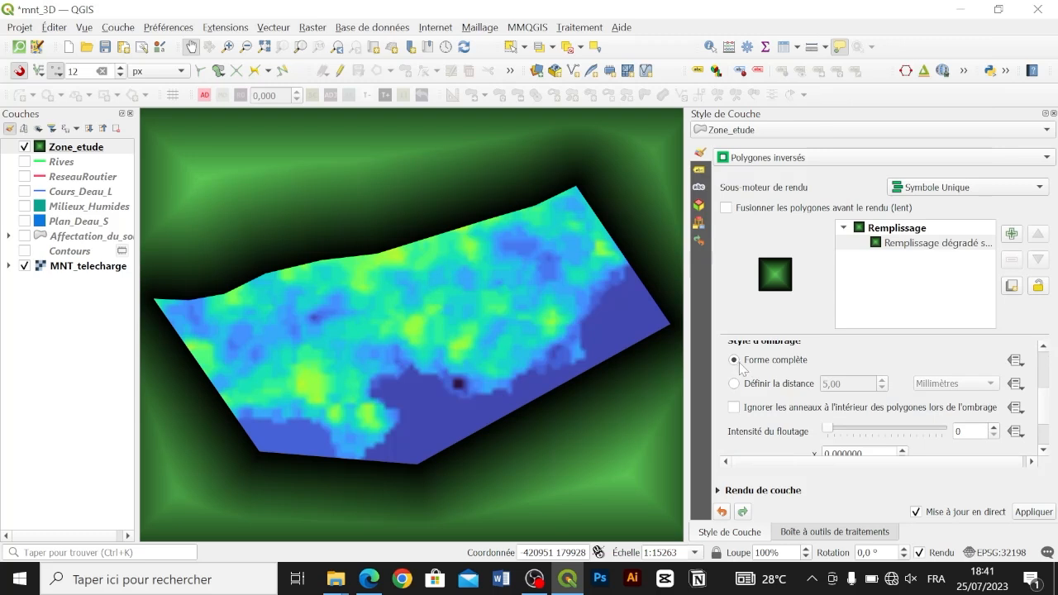
pyautogui.click(733, 384)
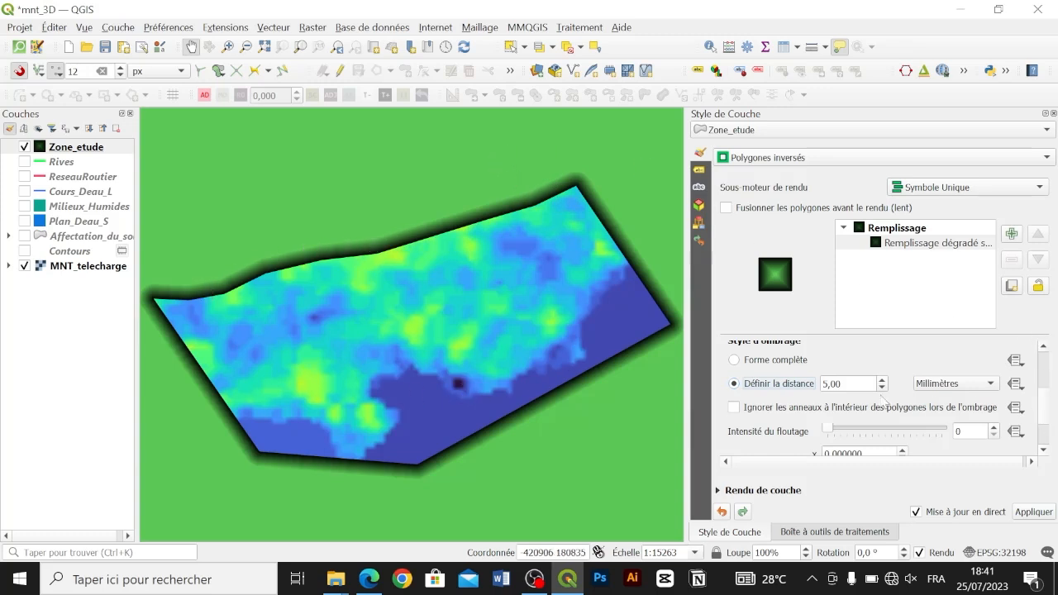
pyautogui.scroll(-3, 884, 392)
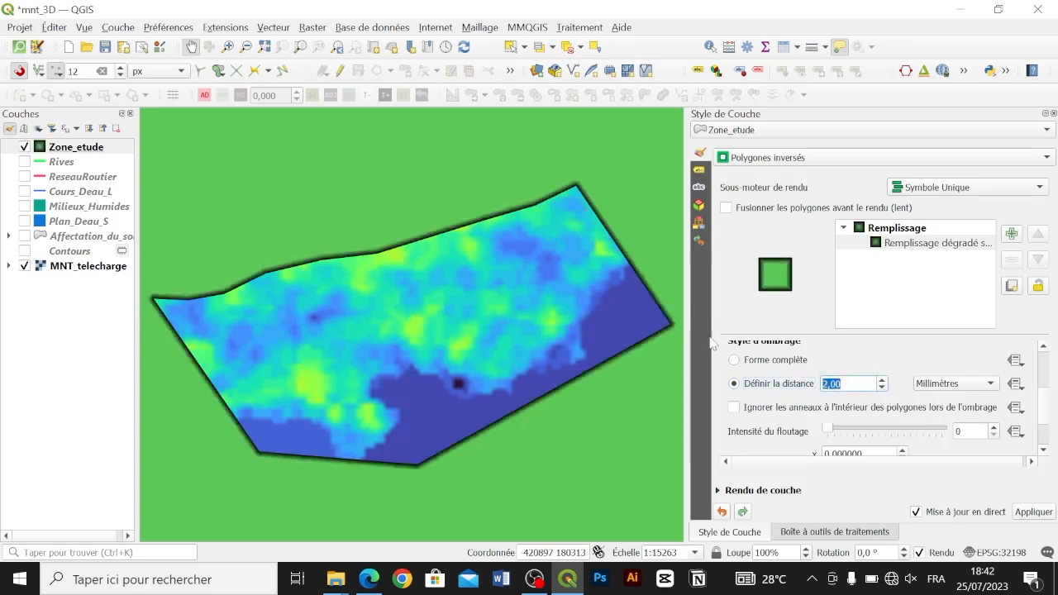
pyautogui.scroll(1, 883, 385)
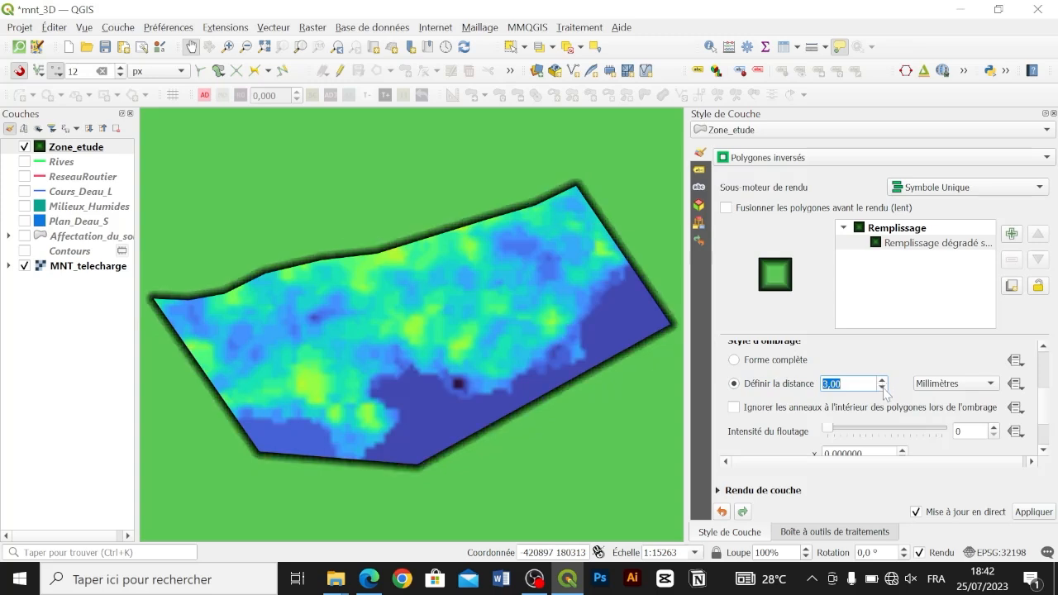
pyautogui.scroll(-1, 882, 387)
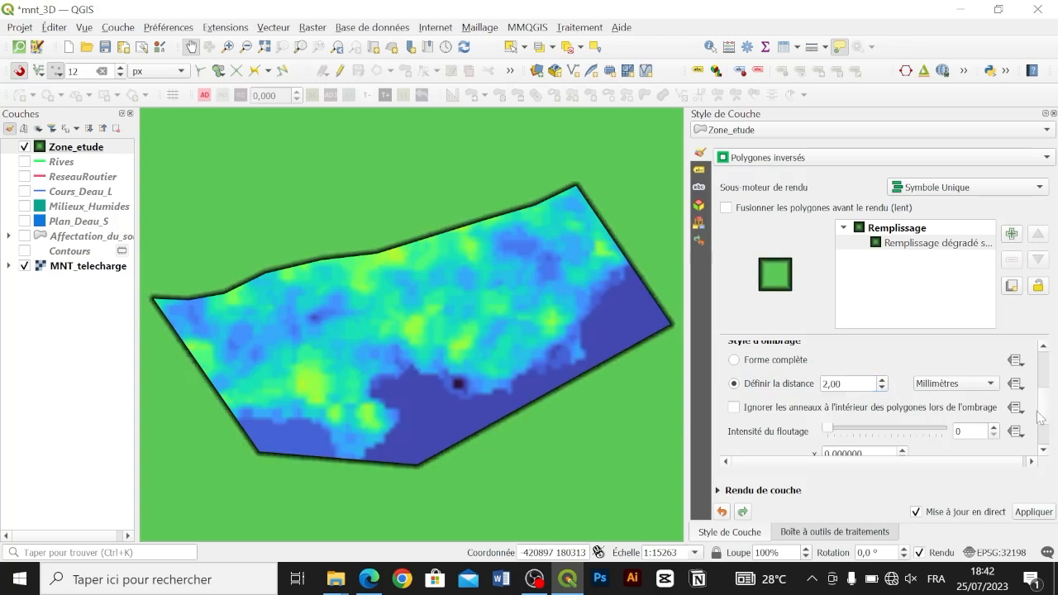
# Set the shape gradient's Intensité du floutage to 6.
pyautogui.scroll(-2, 1043, 406)
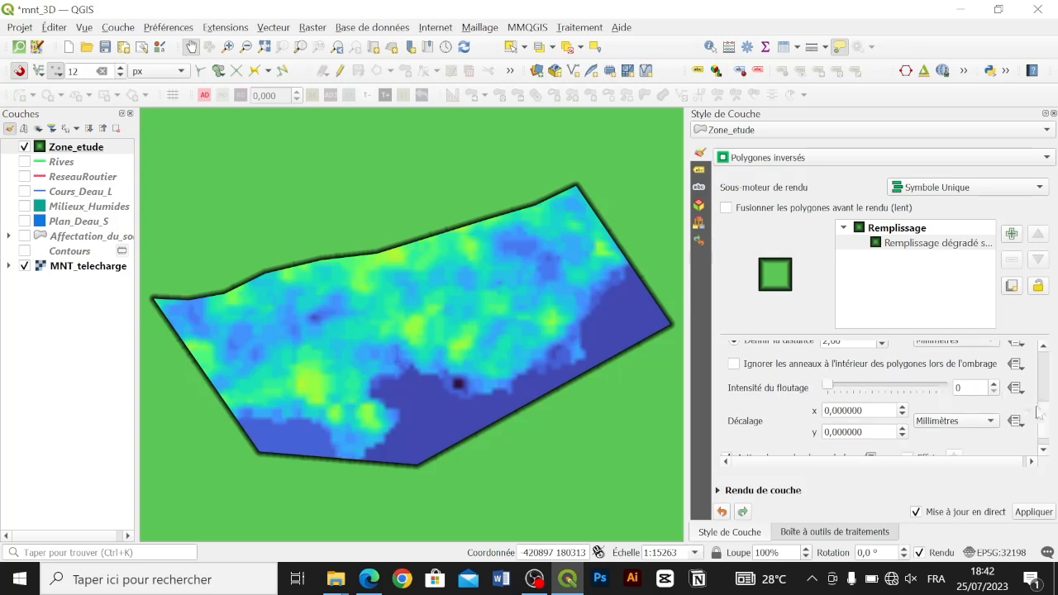
pyautogui.moveTo(830, 388); pyautogui.dragTo(865, 388)
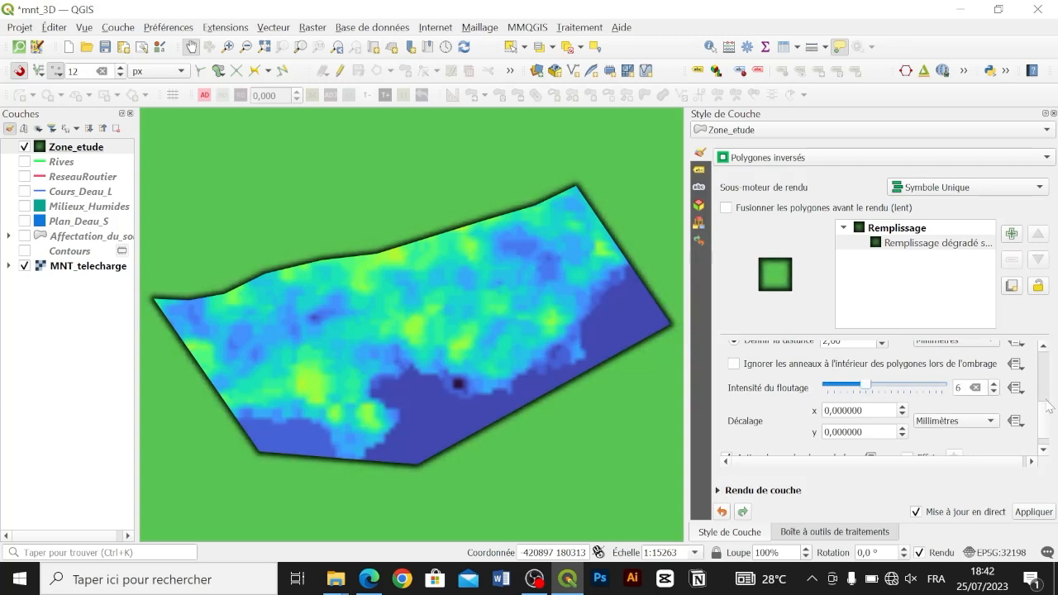
pyautogui.moveTo(1048, 424); pyautogui.dragTo(1043, 375)
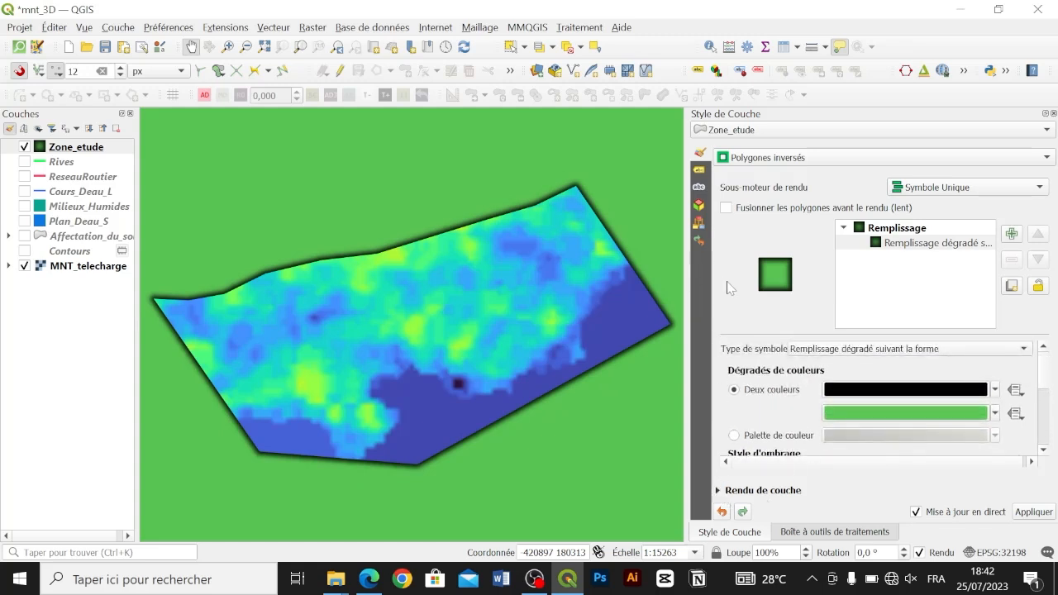
# Set the Zone_etude layer's blending mode to Multiplier in its layer rendering settings.
pyautogui.click(718, 490)
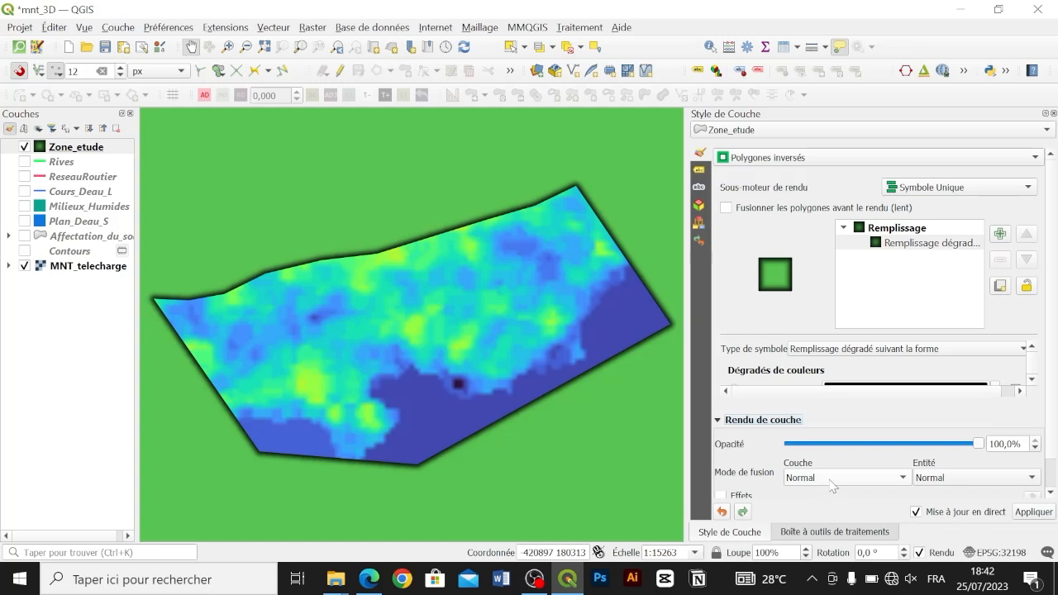
pyautogui.click(831, 483)
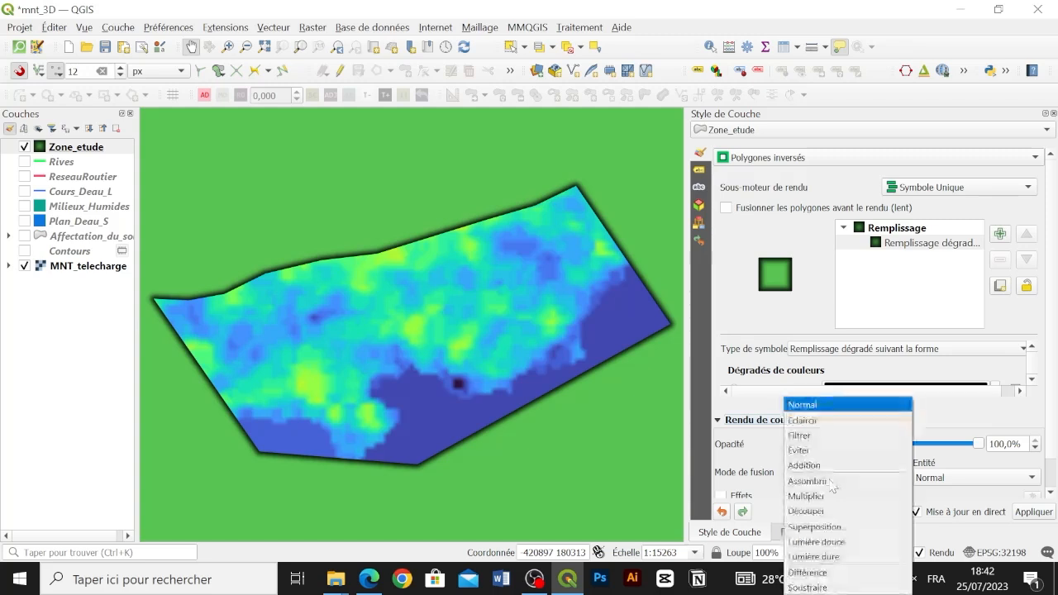
pyautogui.click(711, 489)
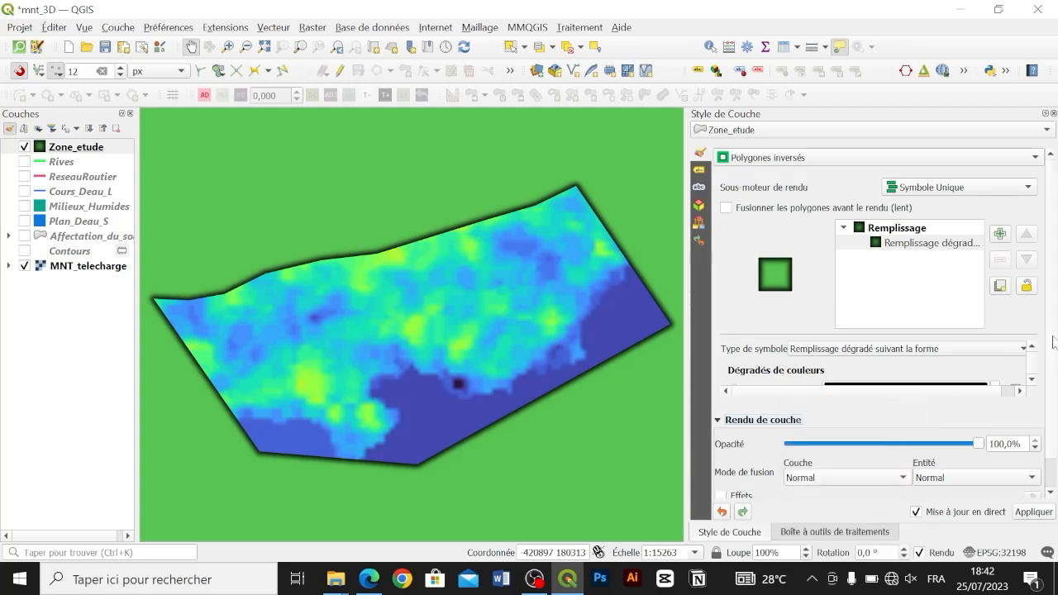
pyautogui.scroll(-2, 1056, 368)
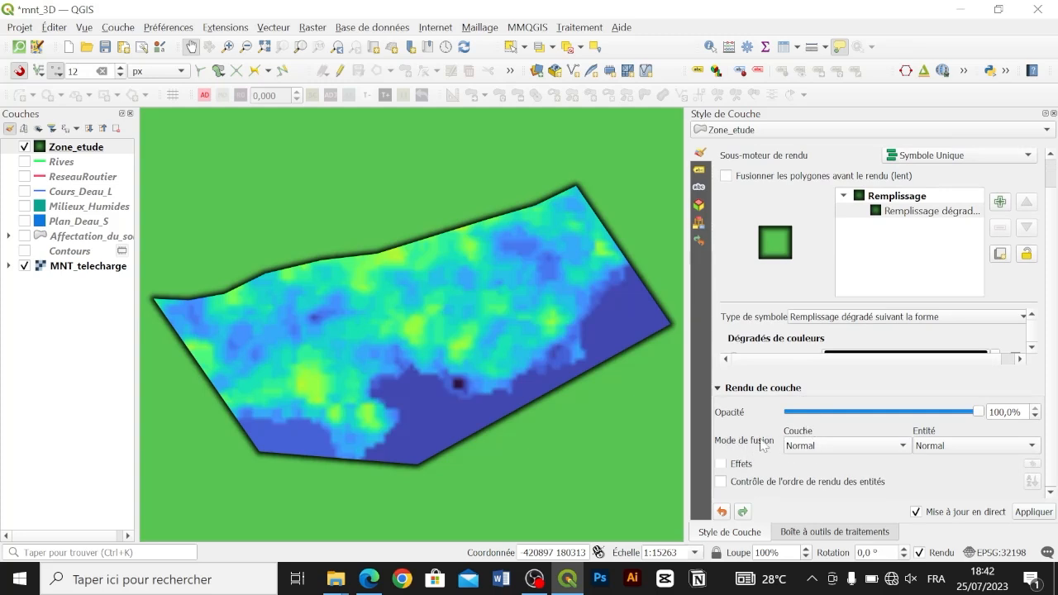
pyautogui.click(836, 449)
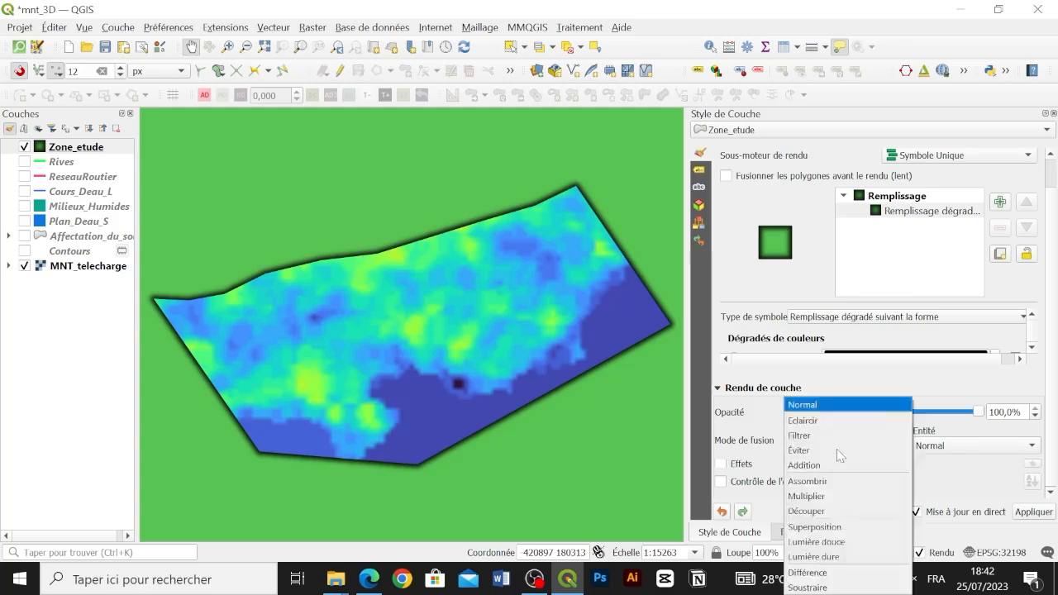
pyautogui.click(828, 495)
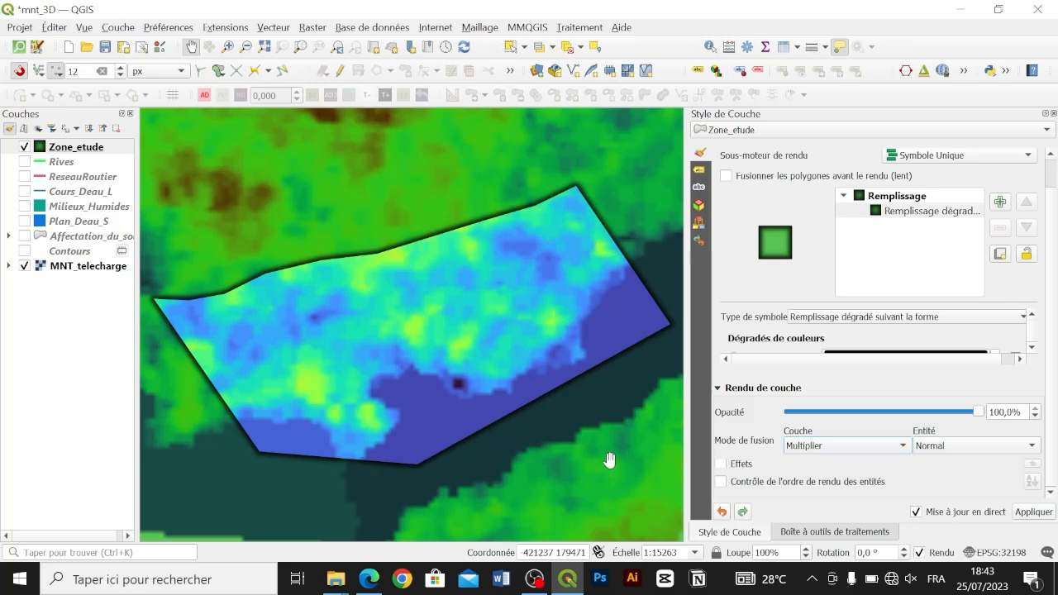
# Try the Eclaircir blending mode on the Zone_etude layer, then return it to Multiplier.
pyautogui.click(799, 451)
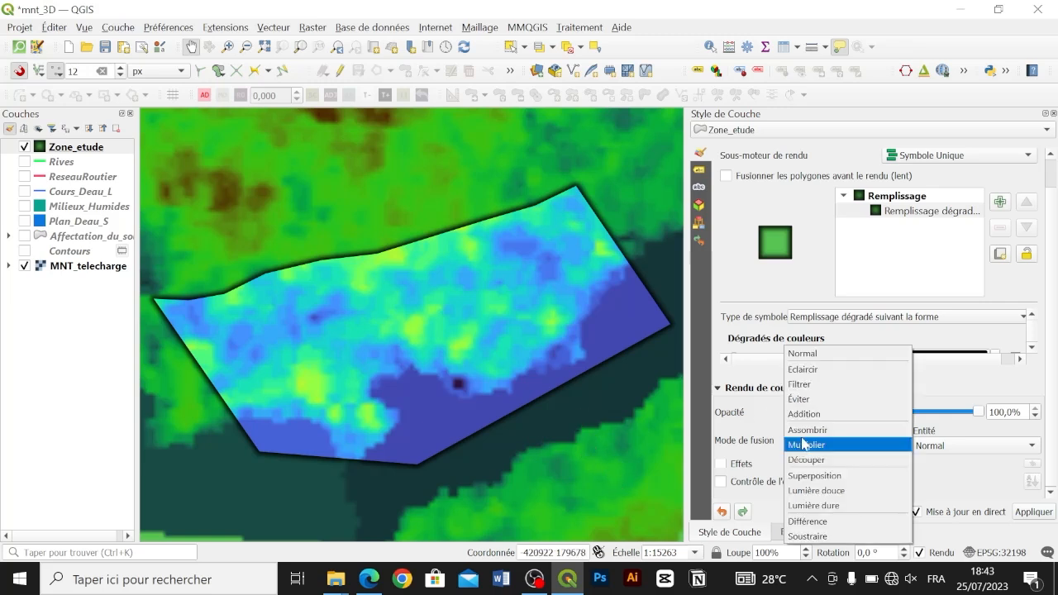
pyautogui.click(818, 379)
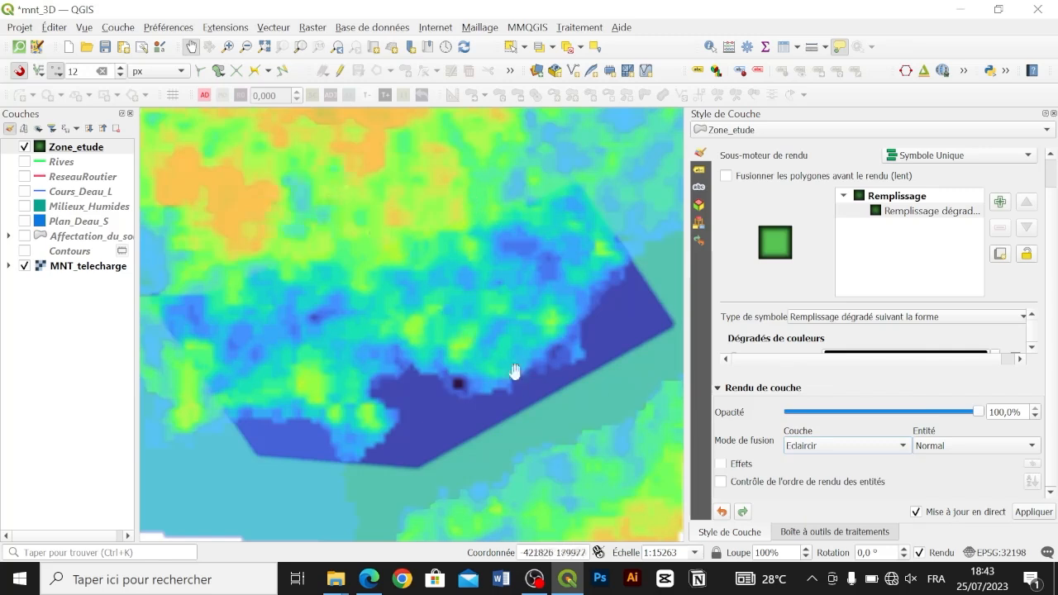
pyautogui.click(863, 444)
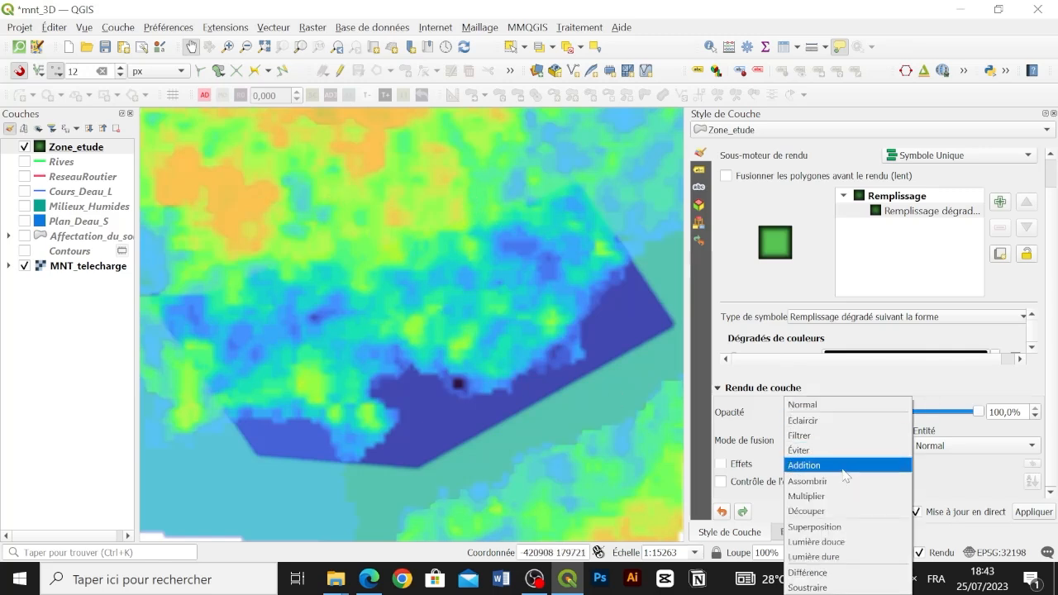
pyautogui.click(822, 496)
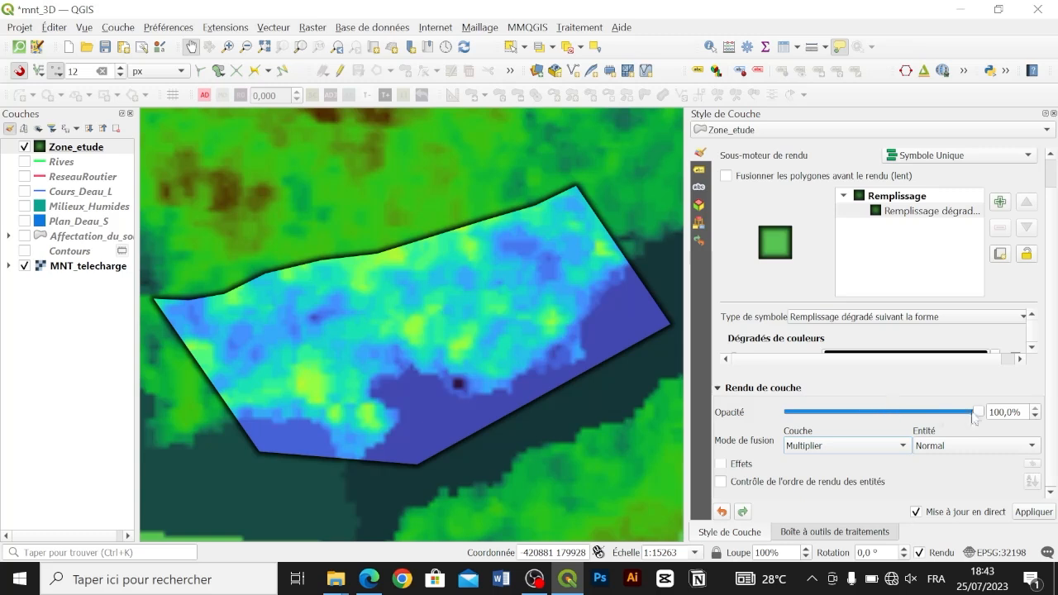
# Reduce the Zone_etude layer's opacity to about 60,9%.
pyautogui.moveTo(978, 415); pyautogui.dragTo(889, 413)
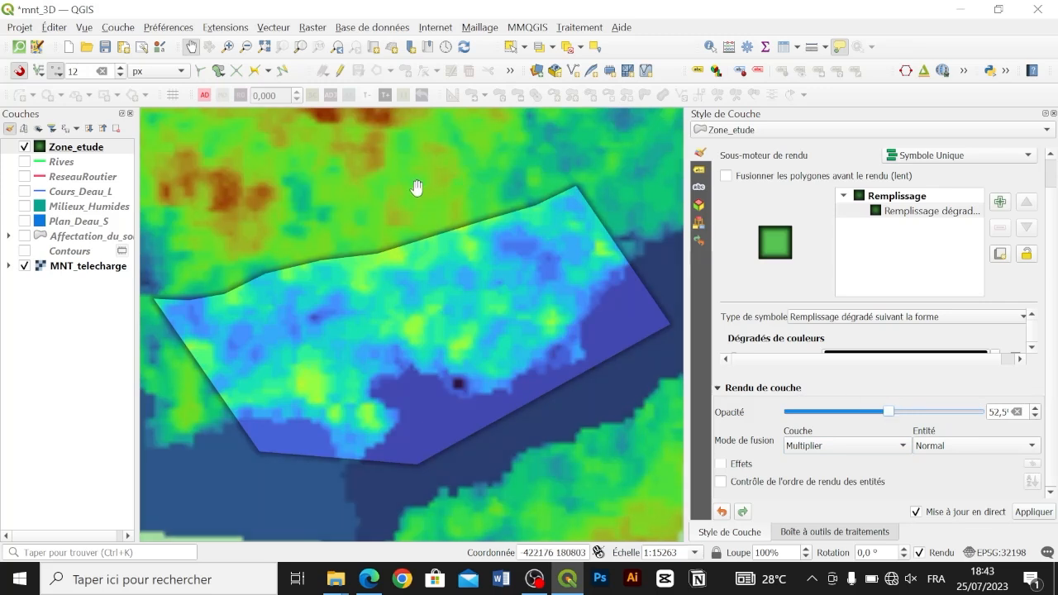
pyautogui.moveTo(894, 415); pyautogui.dragTo(911, 413)
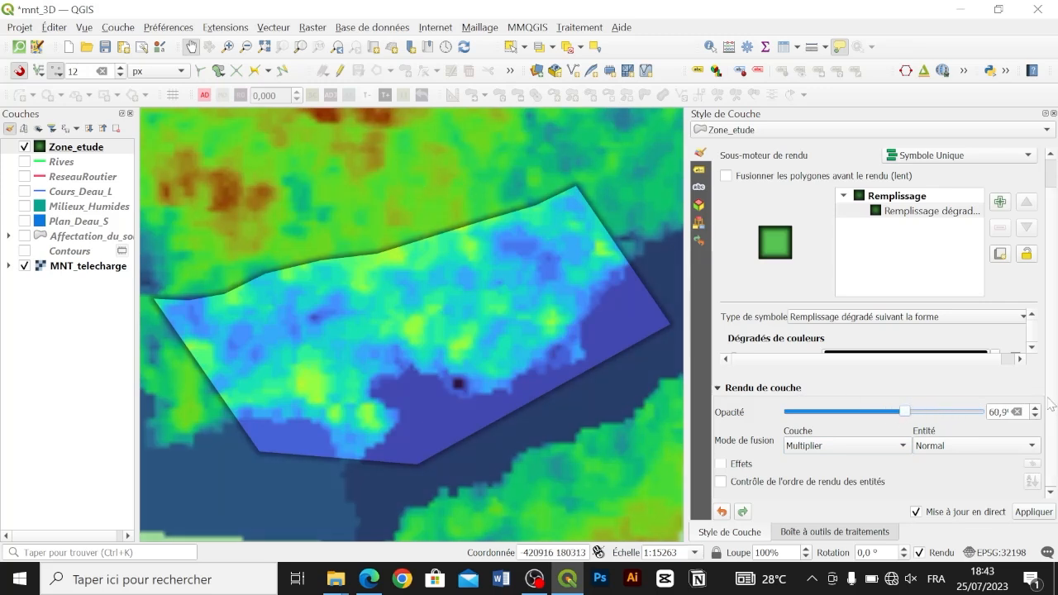
pyautogui.click(723, 388)
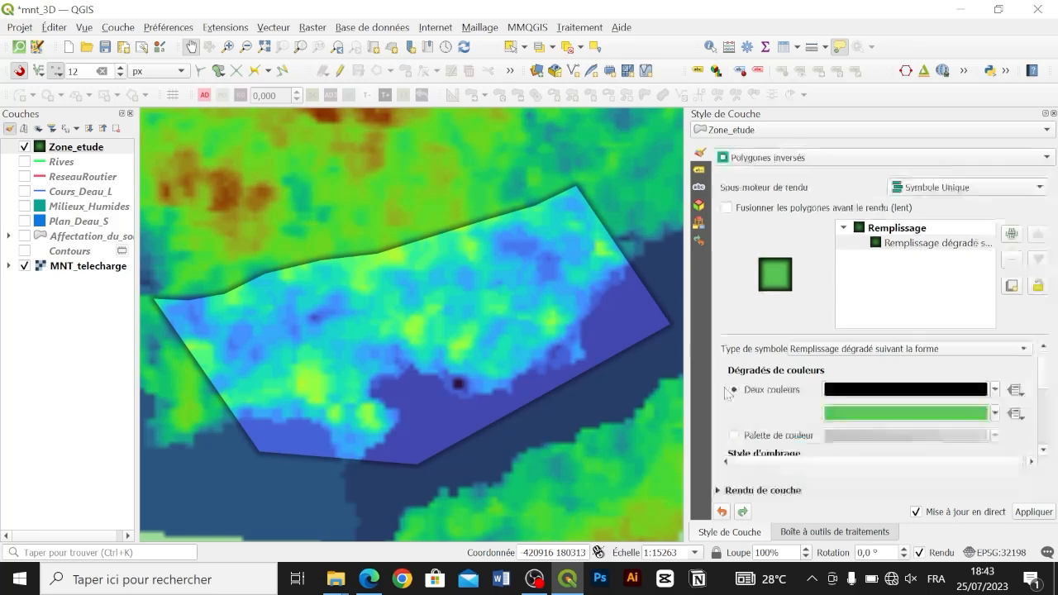
# Change the shape gradient's second colour to dark grey.
pyautogui.click(996, 413)
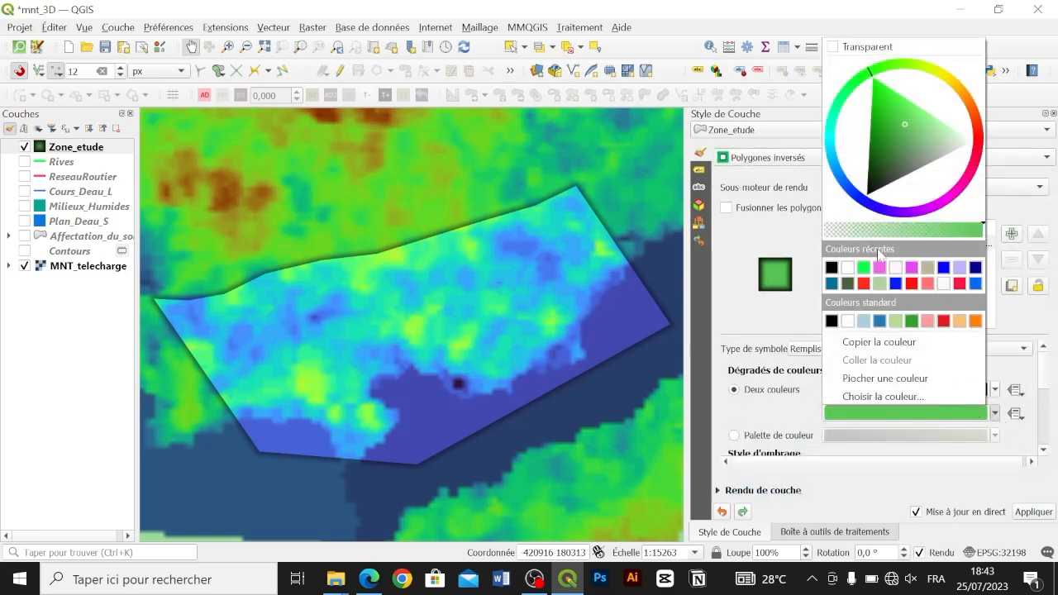
pyautogui.click(881, 185)
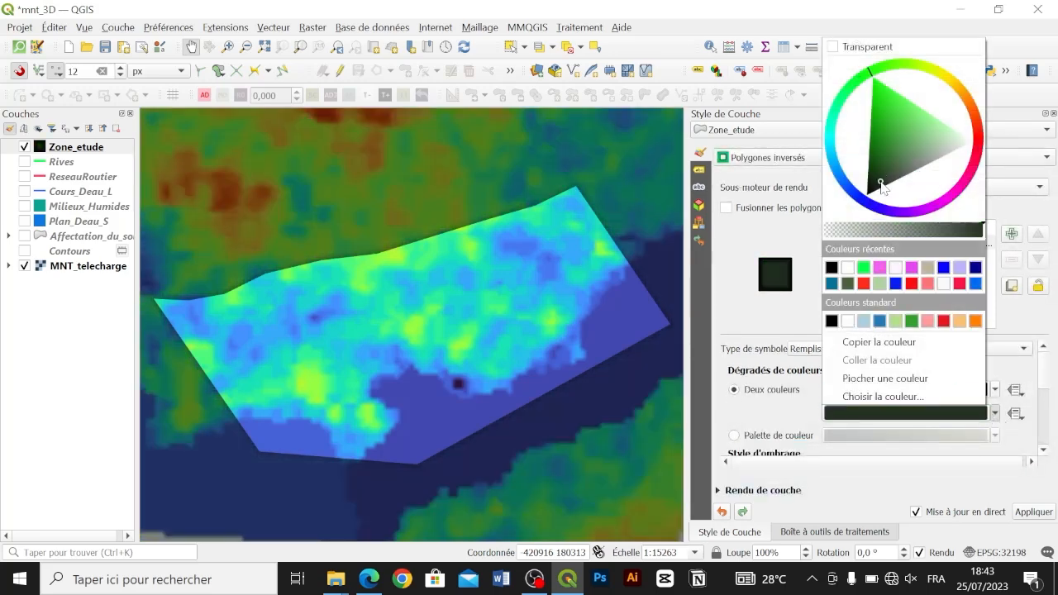
pyautogui.moveTo(881, 185)
pyautogui.mouseDown()
pyautogui.moveTo(904, 185)
pyautogui.moveTo(894, 190)
pyautogui.mouseUp()
pyautogui.click(802, 419)
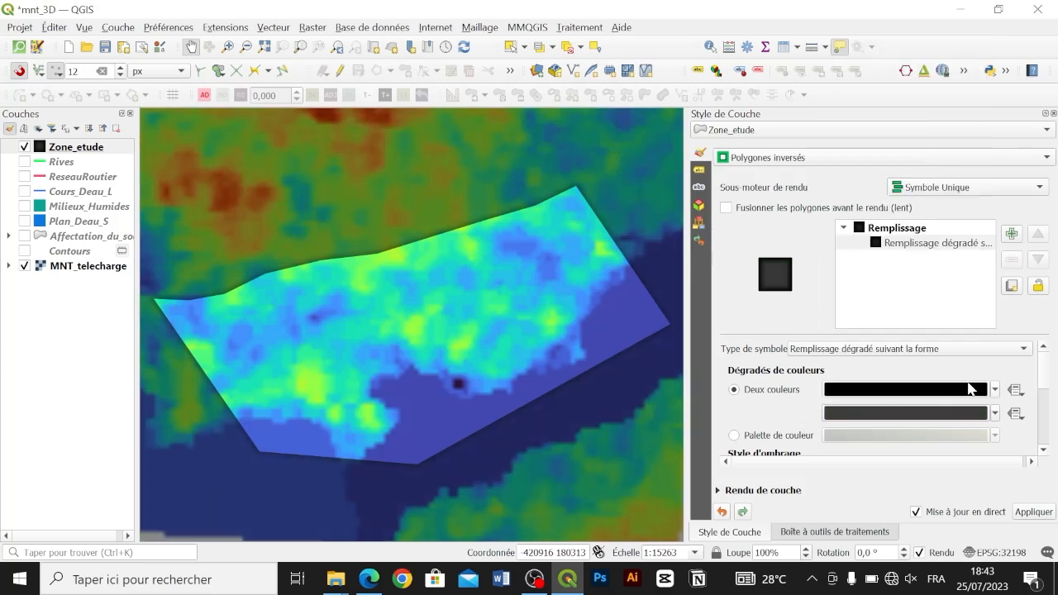
# Set the shape gradient's first colour to bright green after trying white, and raise the Zone_etude layer's opacity slightly.
pyautogui.click(996, 389)
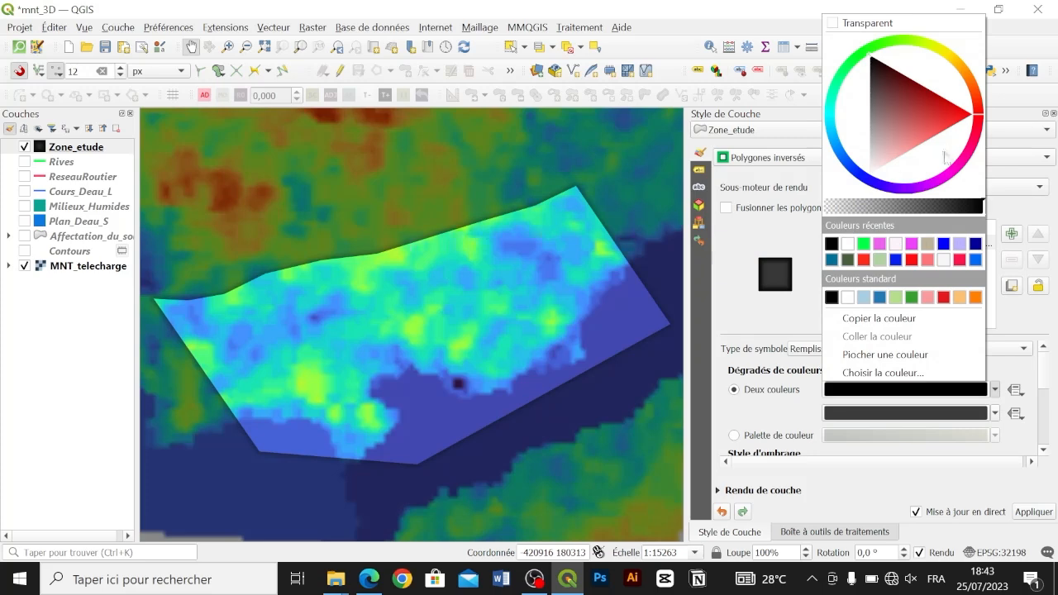
pyautogui.moveTo(889, 137); pyautogui.dragTo(843, 187)
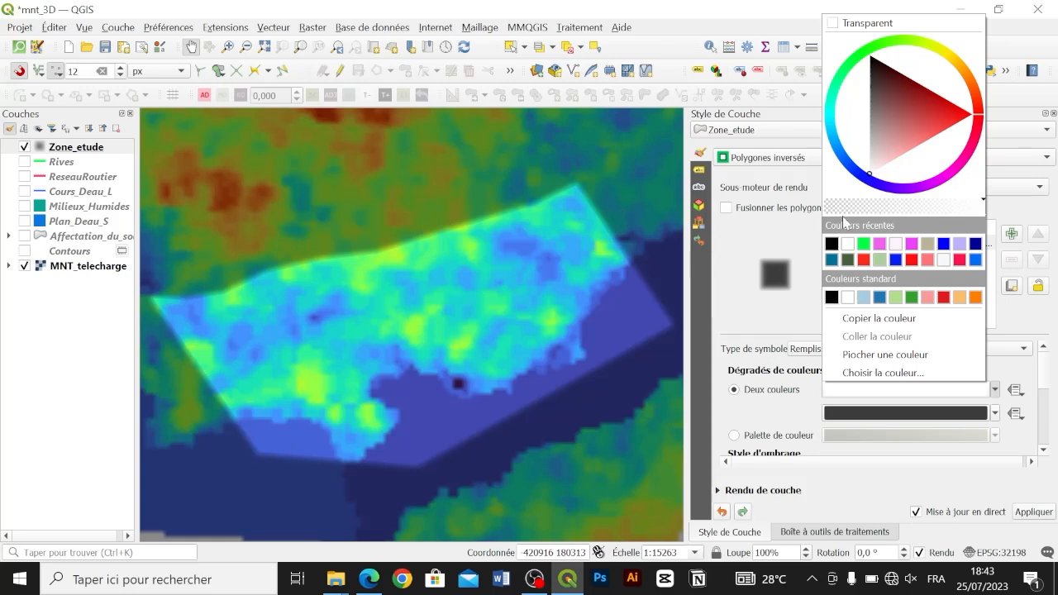
pyautogui.click(871, 50)
pyautogui.moveTo(883, 85); pyautogui.dragTo(902, 62)
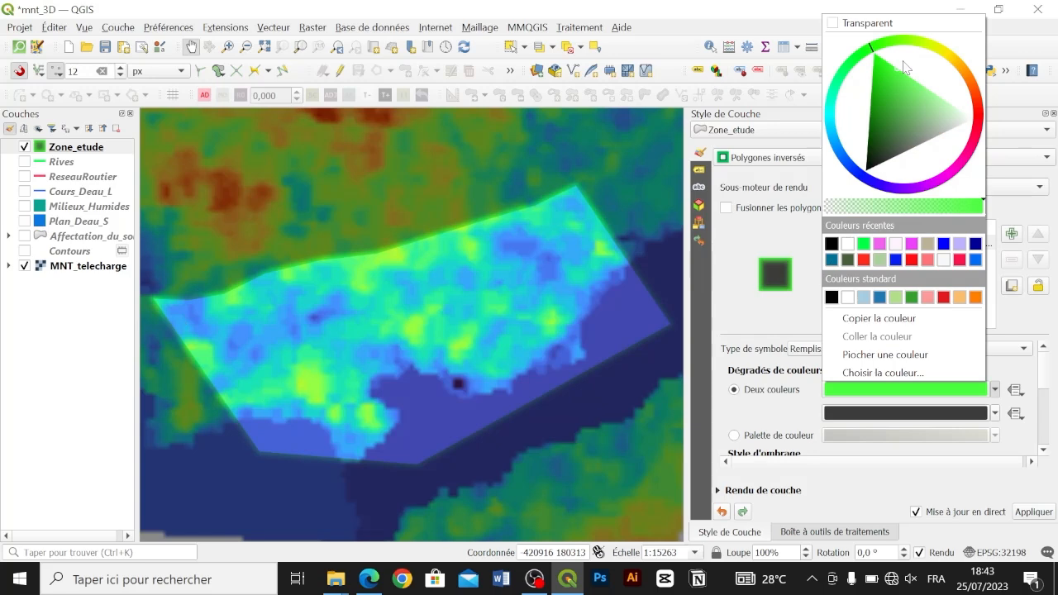
pyautogui.click(867, 406)
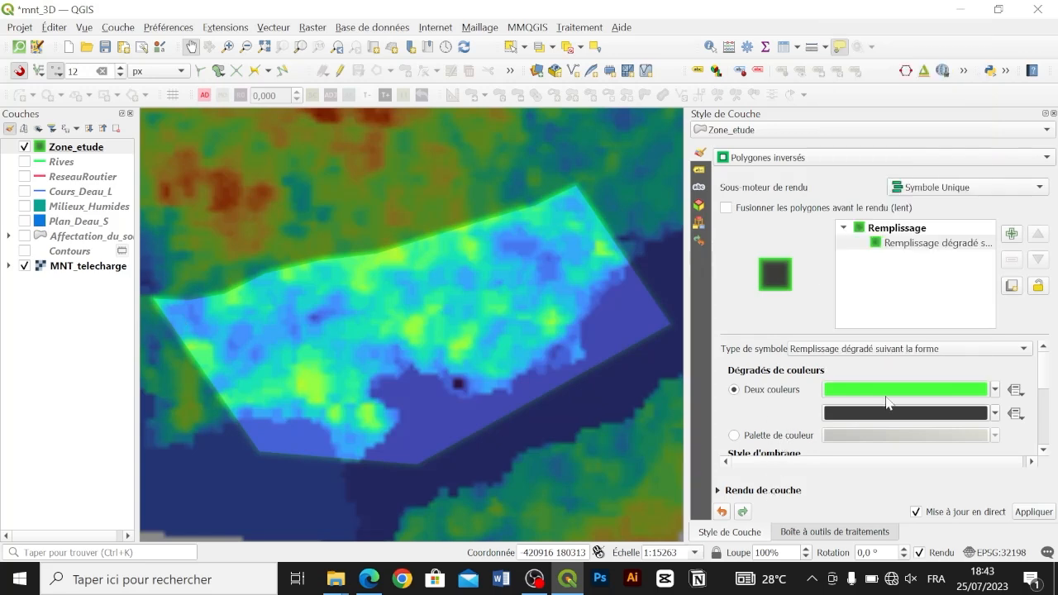
pyautogui.click(717, 490)
pyautogui.moveTo(908, 444); pyautogui.dragTo(932, 453)
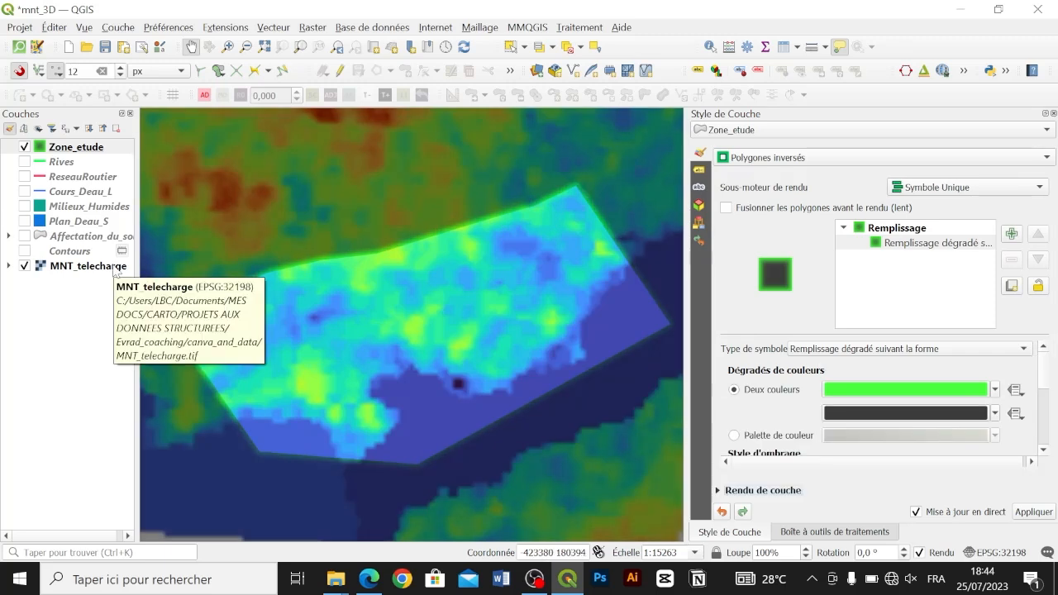
# Add a Remplissage simple symbol layer above the shape gradient and set its fill style to Pas de remplissage.
pyautogui.click(938, 244)
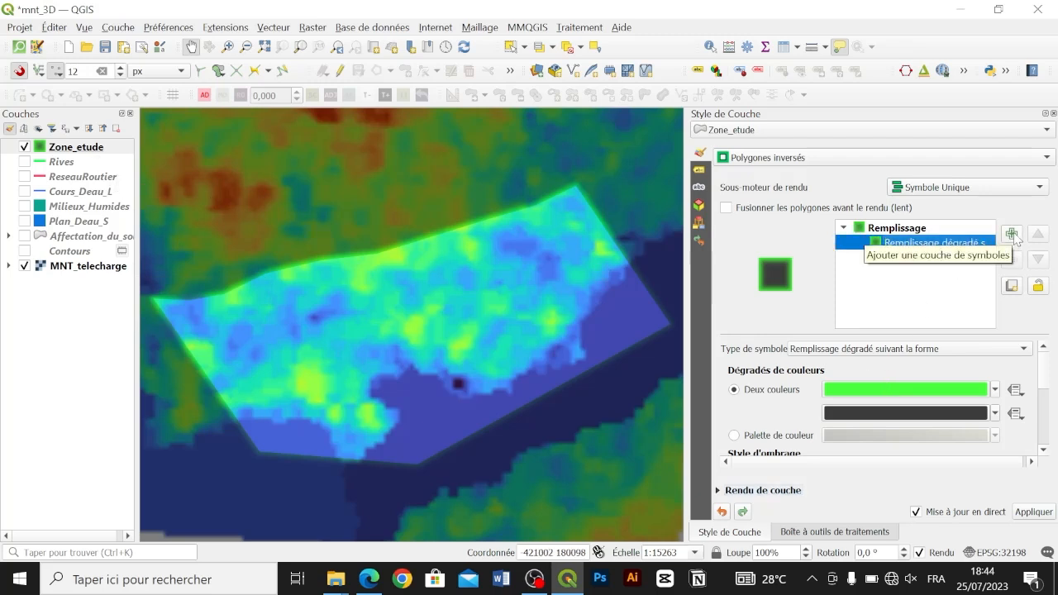
pyautogui.click(1011, 235)
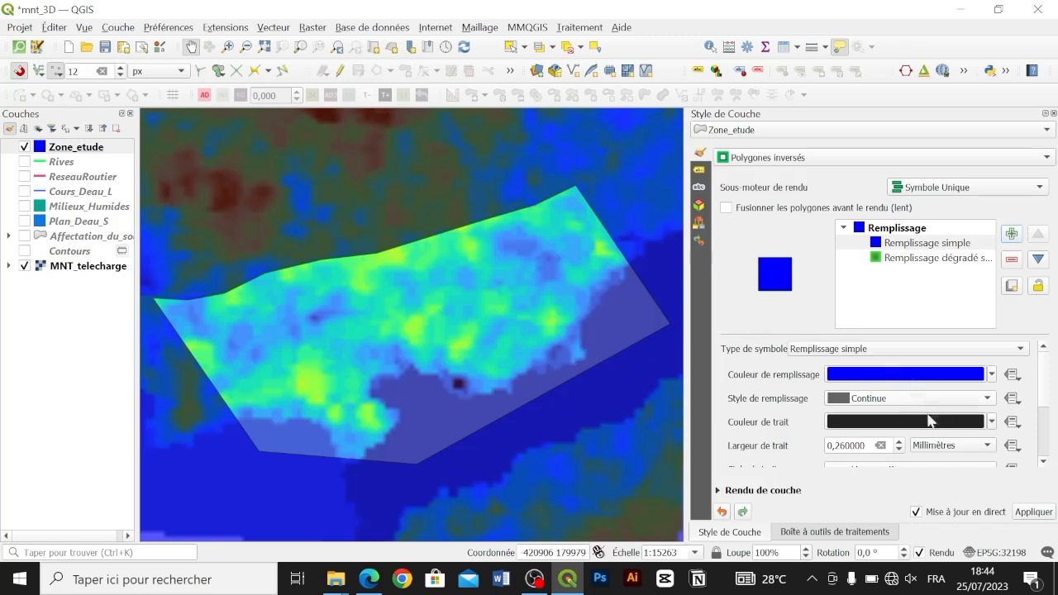
pyautogui.click(903, 405)
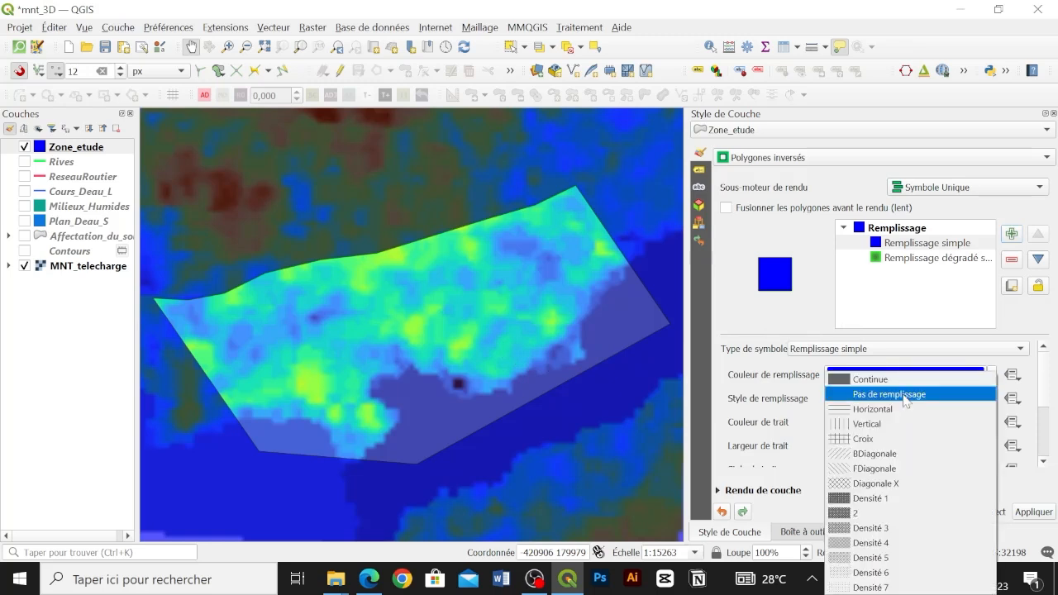
pyautogui.click(904, 398)
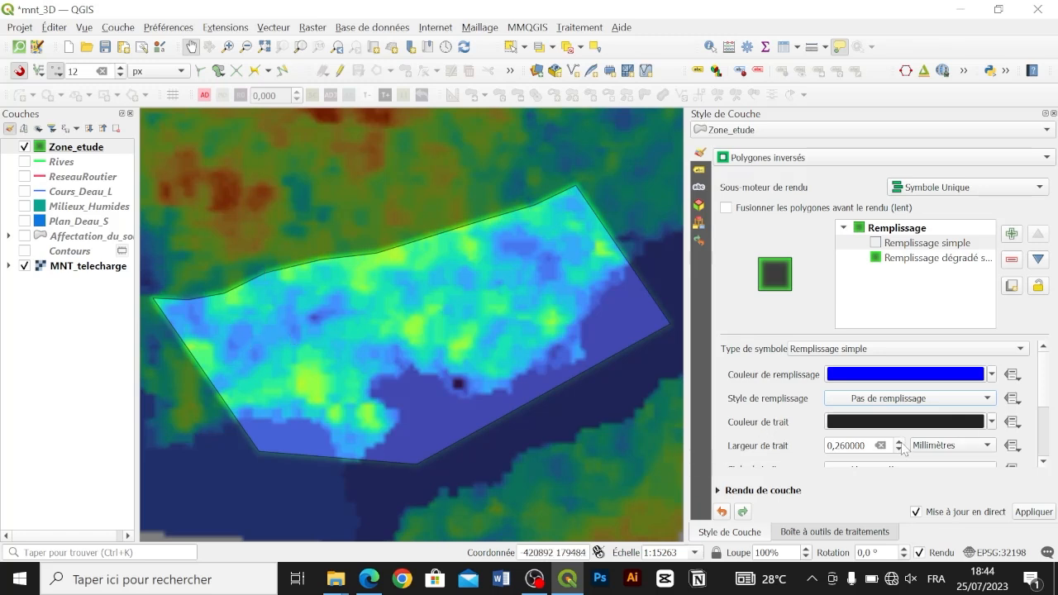
# Give the simple fill's outline a stroke width of 0,86 Millimètres and a dark grey stroke colour.
pyautogui.scroll(3, 902, 446)
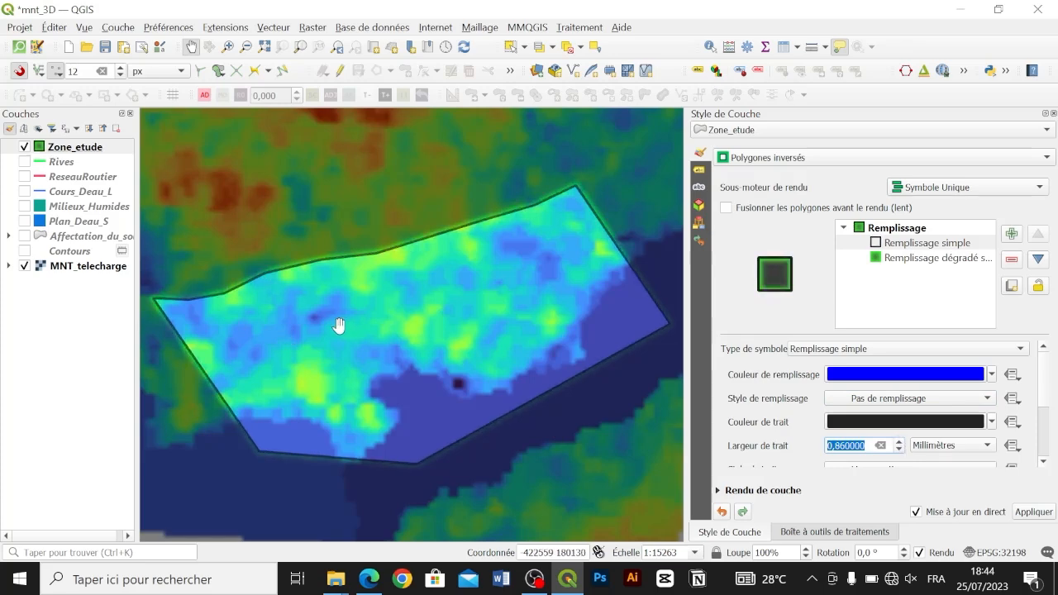
pyautogui.click(992, 424)
pyautogui.moveTo(918, 172)
pyautogui.mouseDown()
pyautogui.moveTo(867, 213)
pyautogui.moveTo(885, 136)
pyautogui.moveTo(843, 99)
pyautogui.mouseUp()
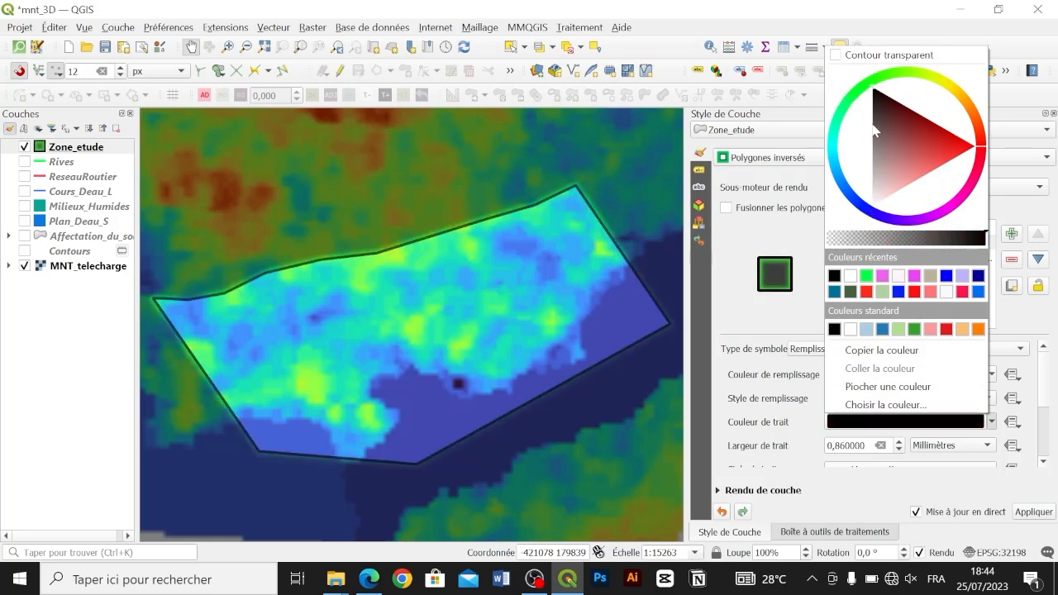
pyautogui.click(868, 122)
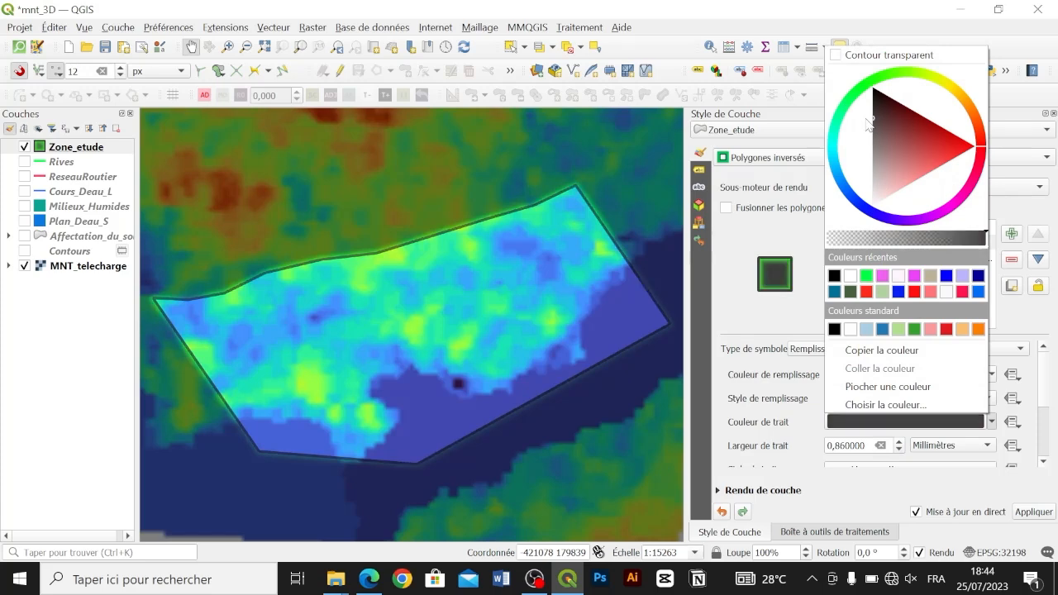
pyautogui.click(866, 118)
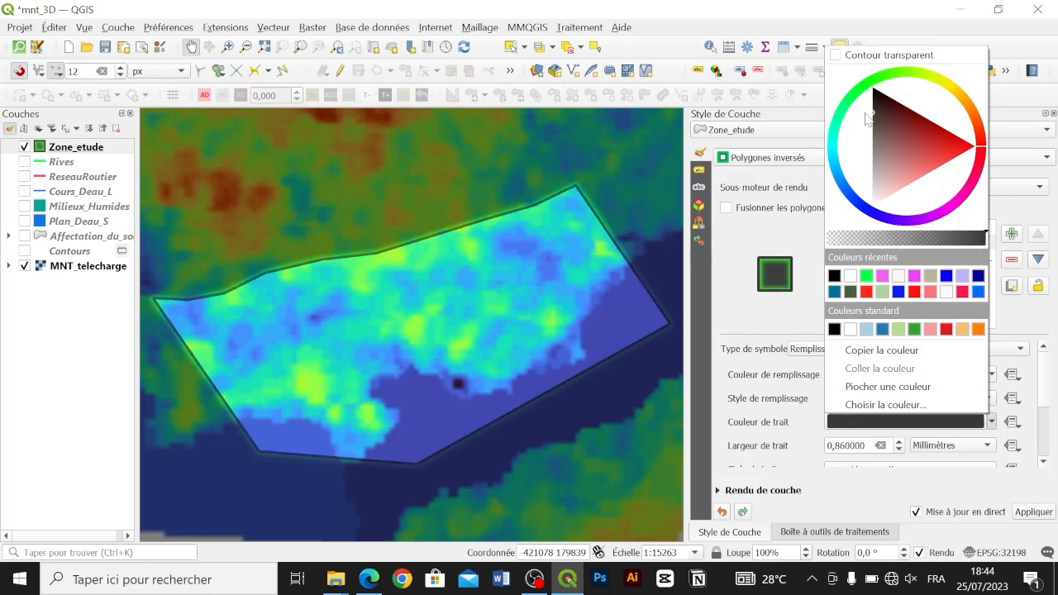
pyautogui.click(770, 339)
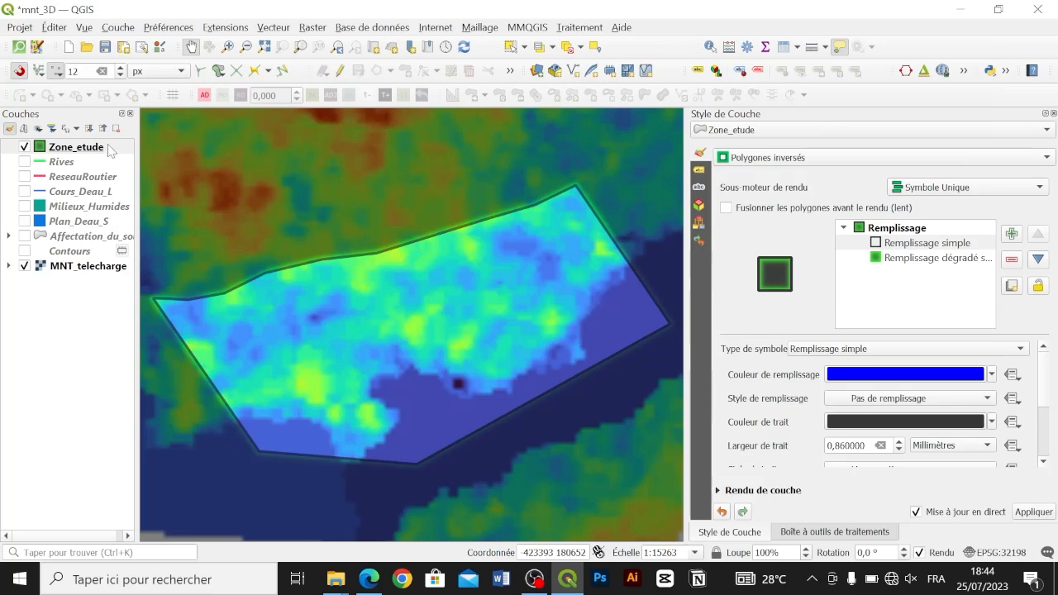
# Try the TOPO colour ramp on the MNT_telecharge raster, then apply the Viridis ramp.
pyautogui.click(88, 271)
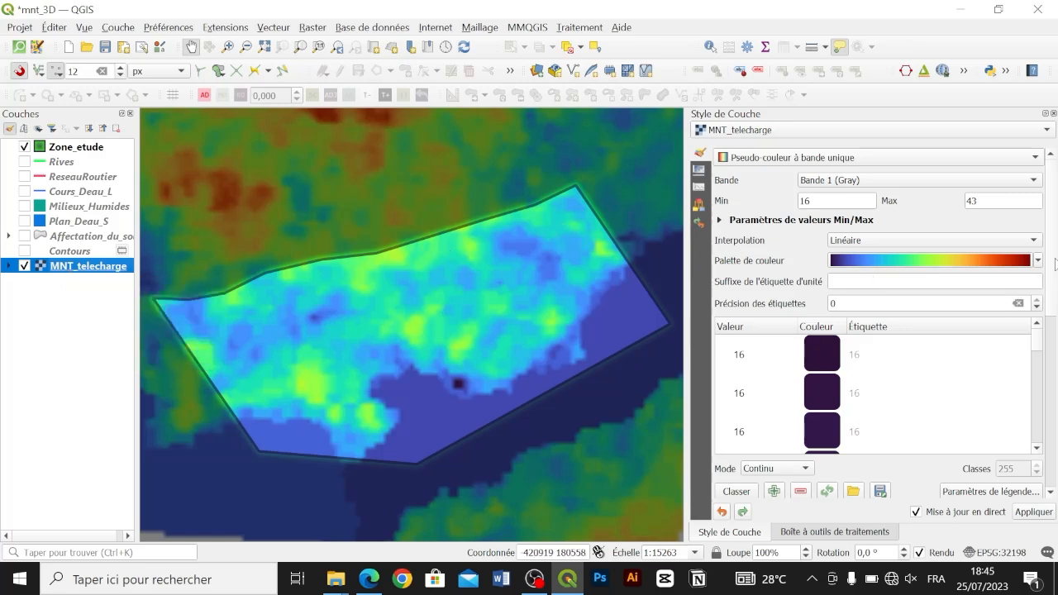
pyautogui.click(1038, 261)
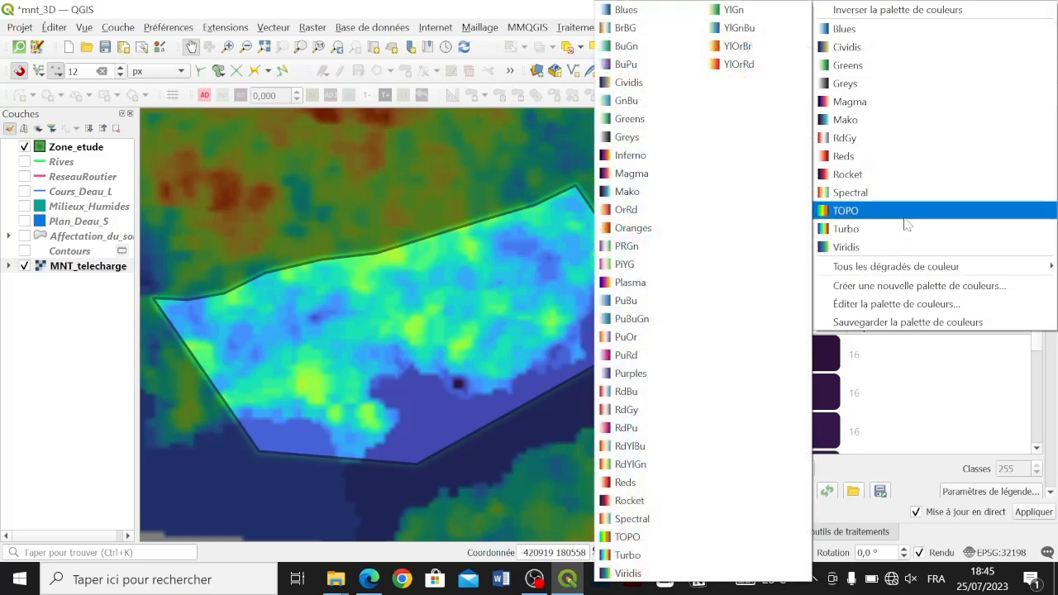
pyautogui.click(1025, 209)
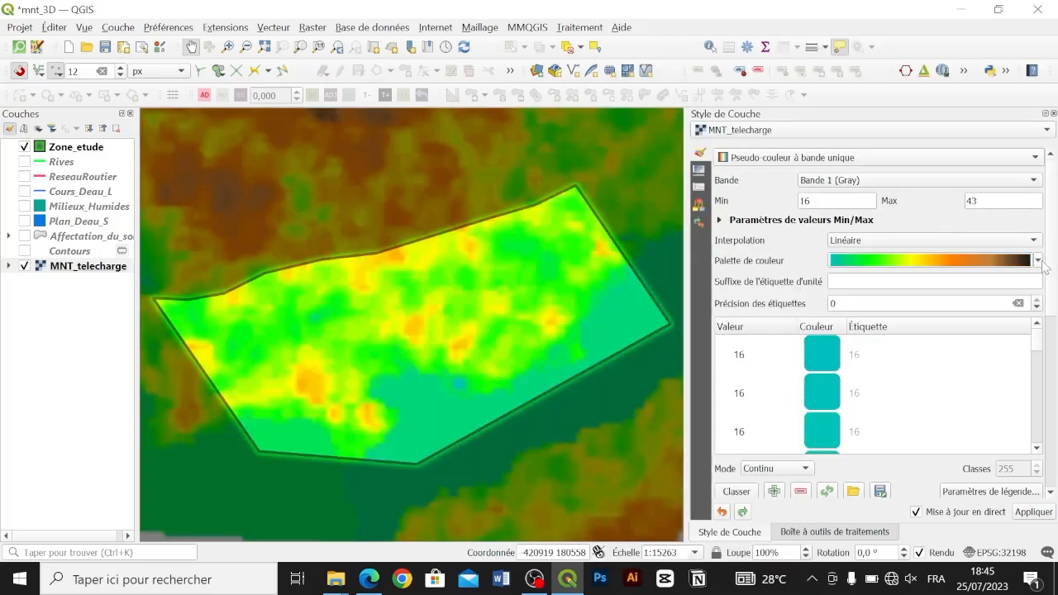
pyautogui.click(1039, 261)
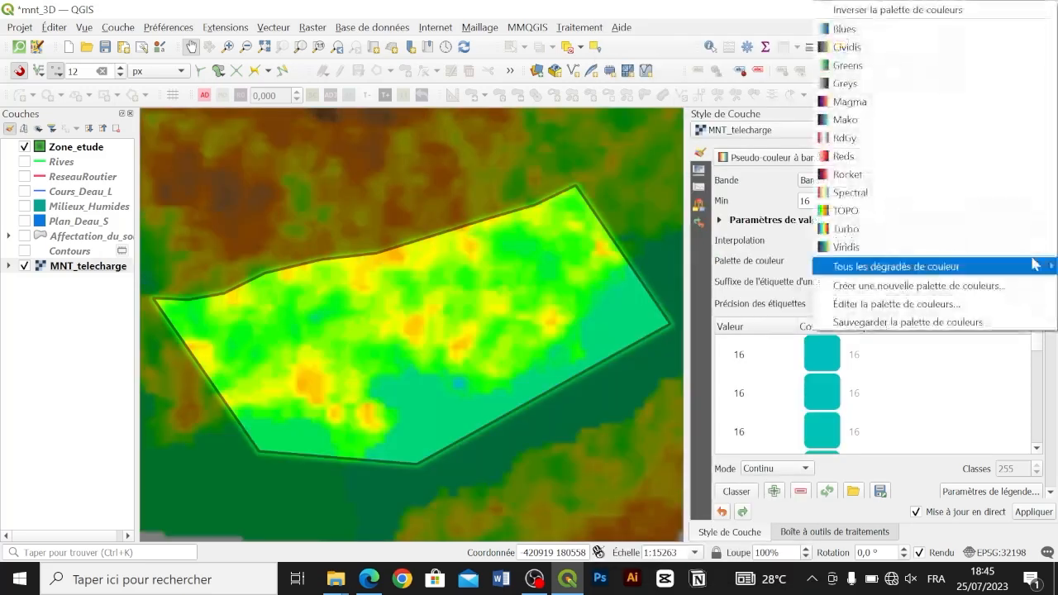
pyautogui.click(932, 246)
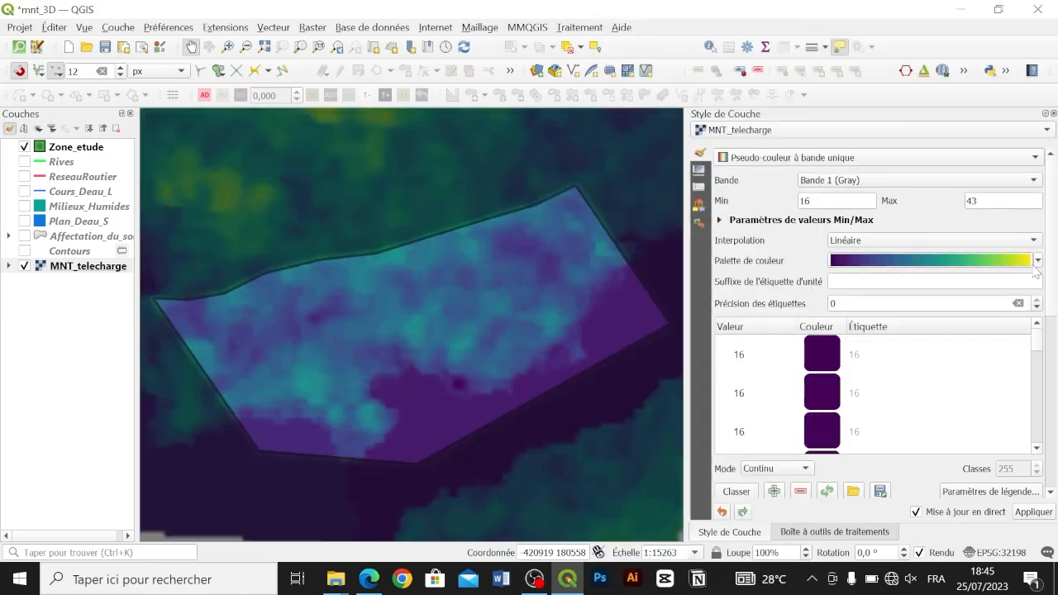
# Apply the Turbo colour ramp to MNT_telecharge and set its min/max statistics extent to Emprise actuelle.
pyautogui.click(1038, 260)
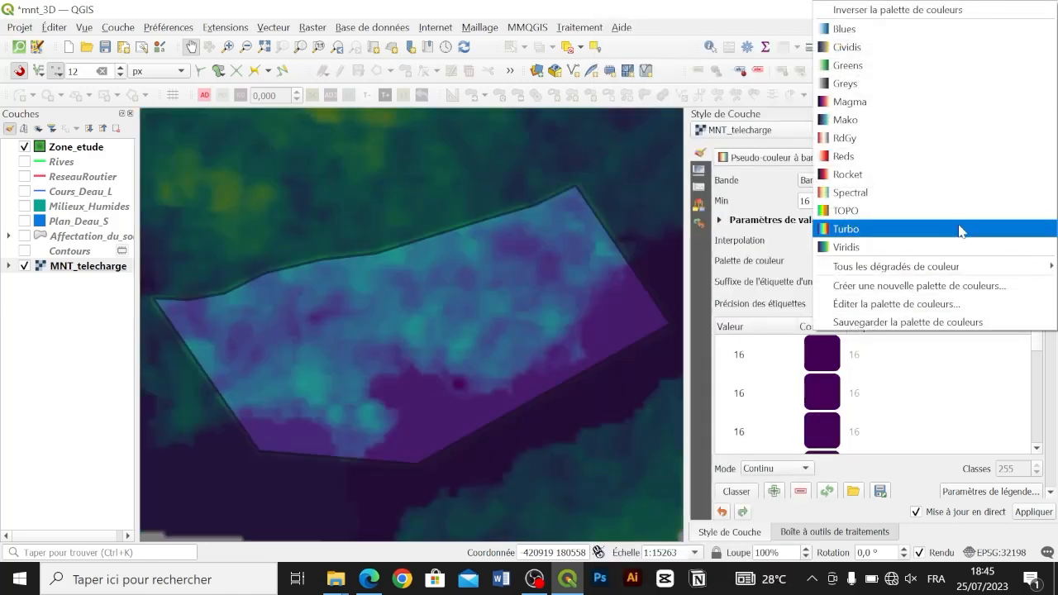
pyautogui.click(910, 230)
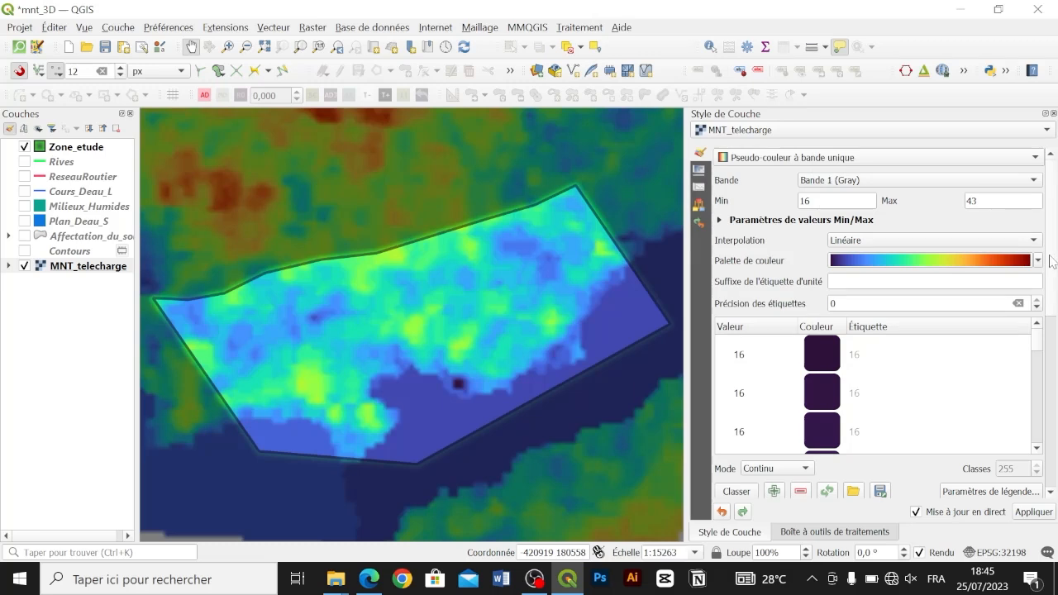
pyautogui.click(722, 223)
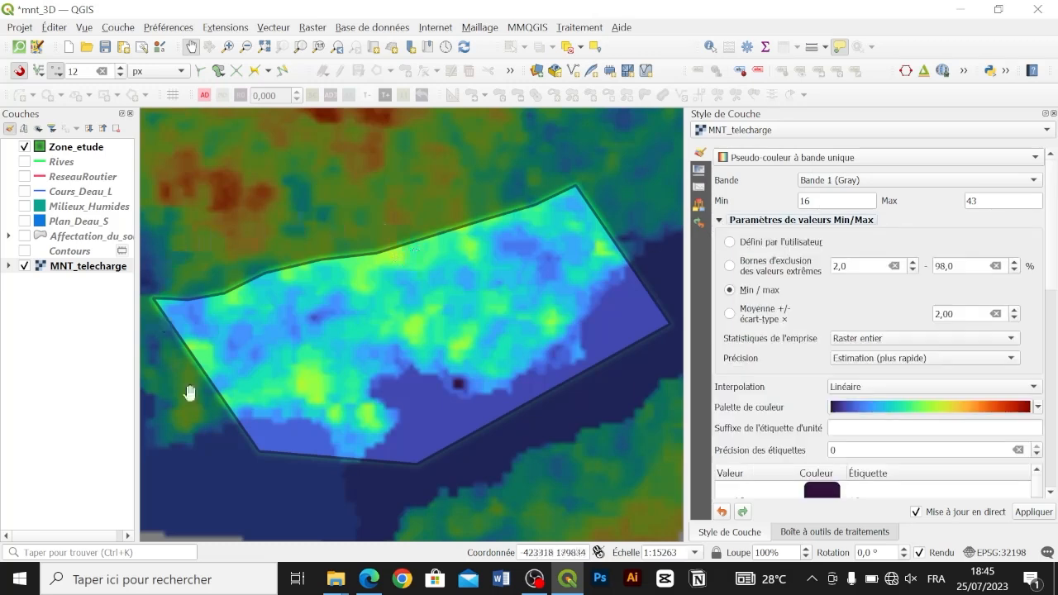
pyautogui.click(719, 221)
pyautogui.click(718, 220)
pyautogui.click(862, 338)
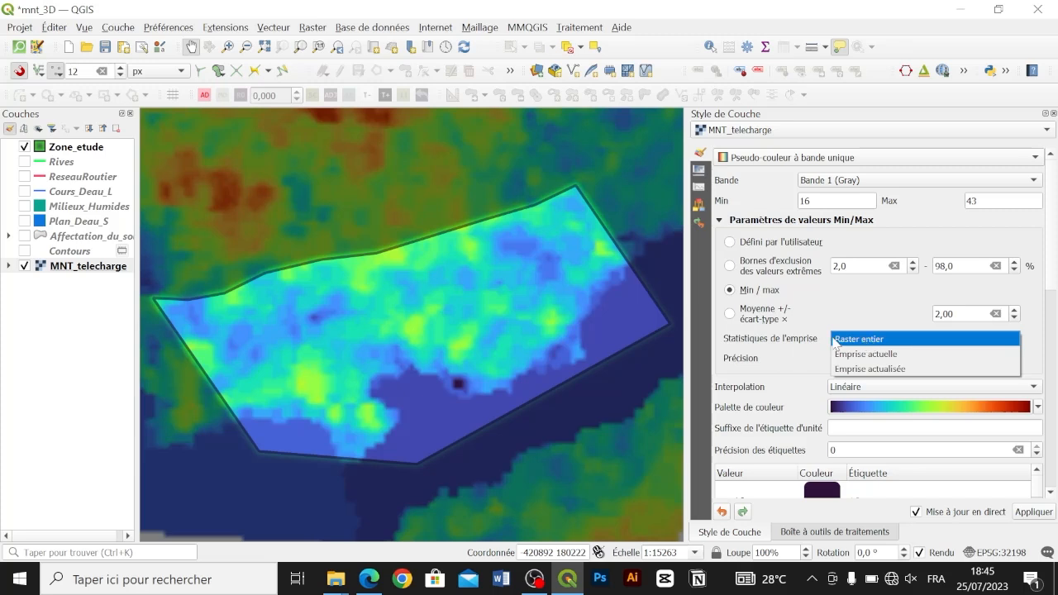
pyautogui.click(304, 52)
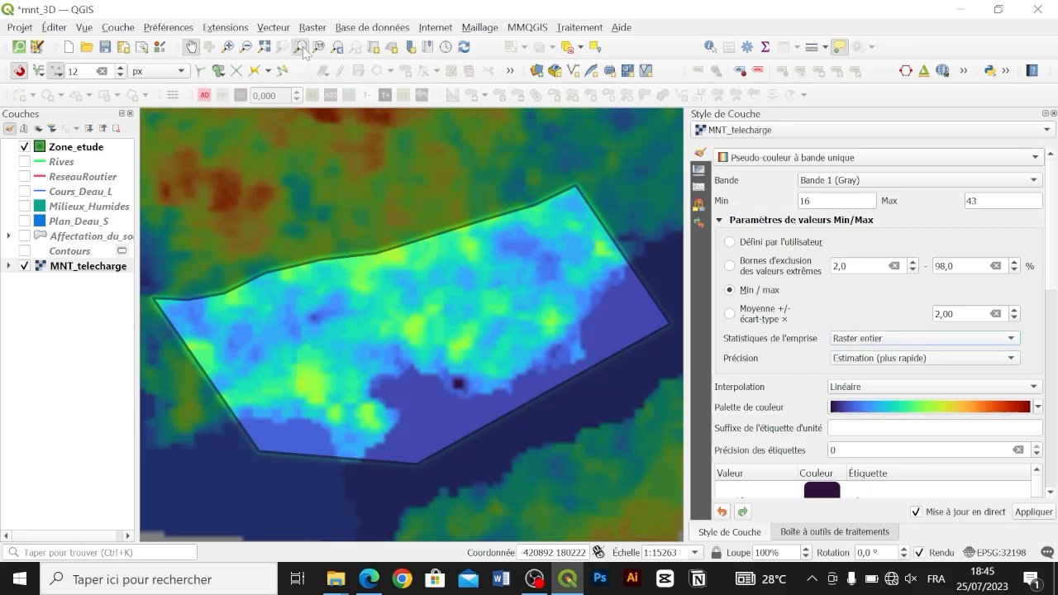
pyautogui.click(304, 52)
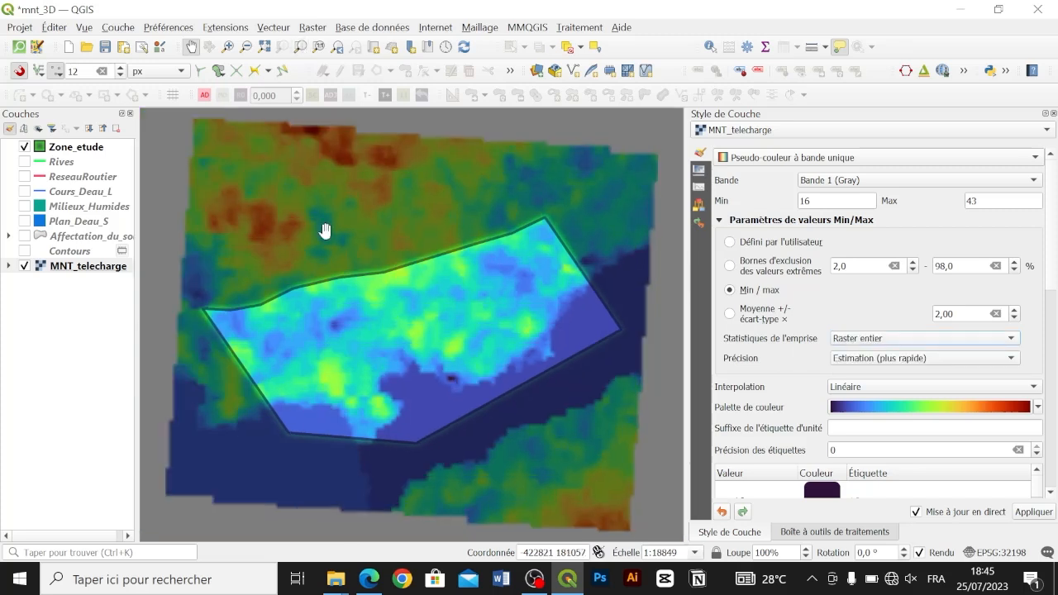
pyautogui.click(338, 48)
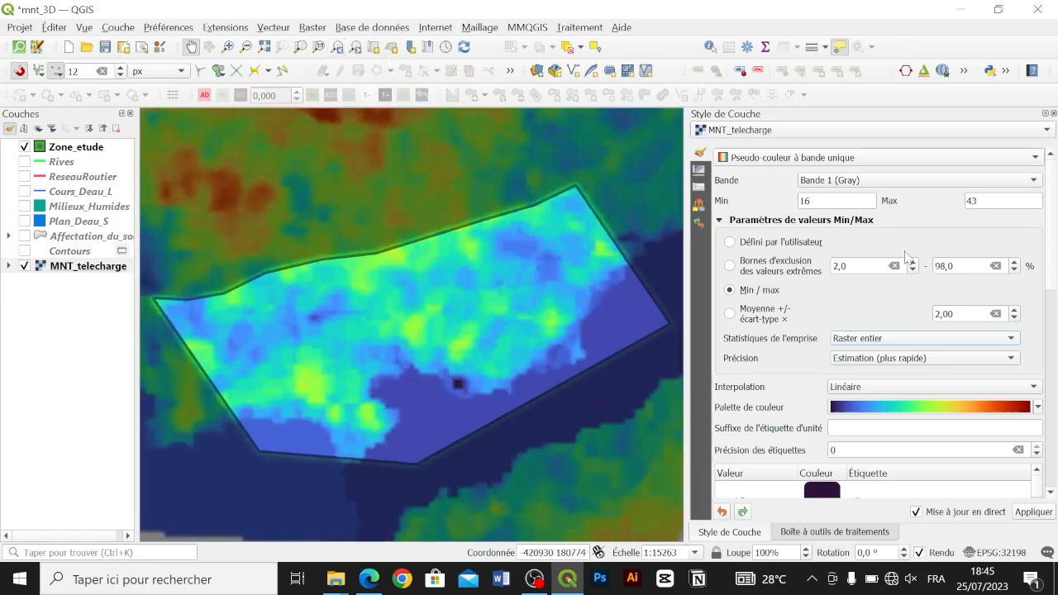
pyautogui.click(850, 340)
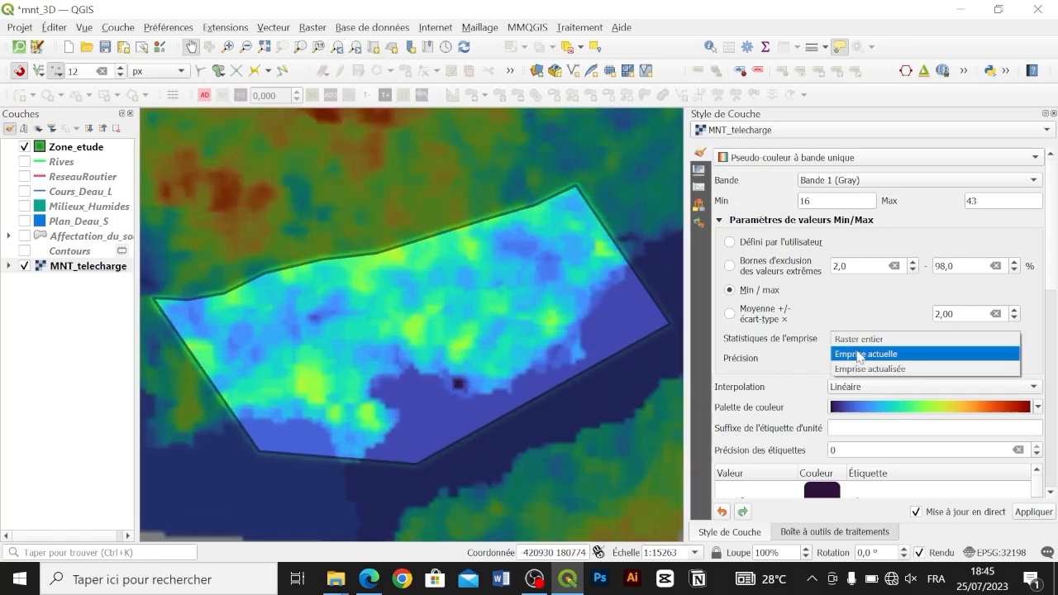
pyautogui.click(860, 356)
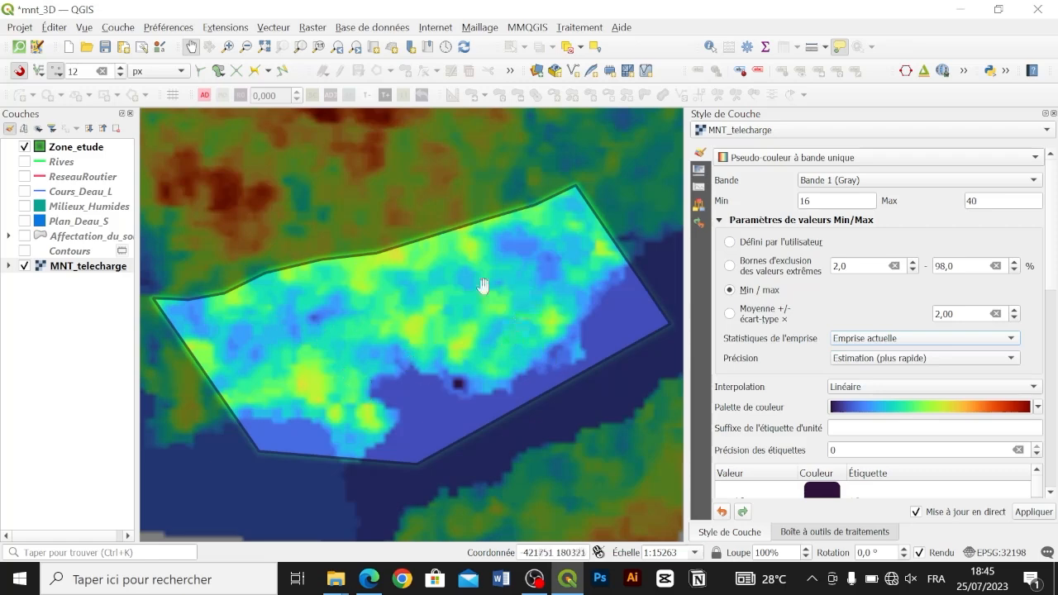
# Try the Discrète interpolation on the MNT_telecharge raster's colour rendering.
pyautogui.moveTo(1048, 247)
pyautogui.mouseDown()
pyautogui.moveTo(1047, 324)
pyautogui.moveTo(1048, 264)
pyautogui.mouseUp()
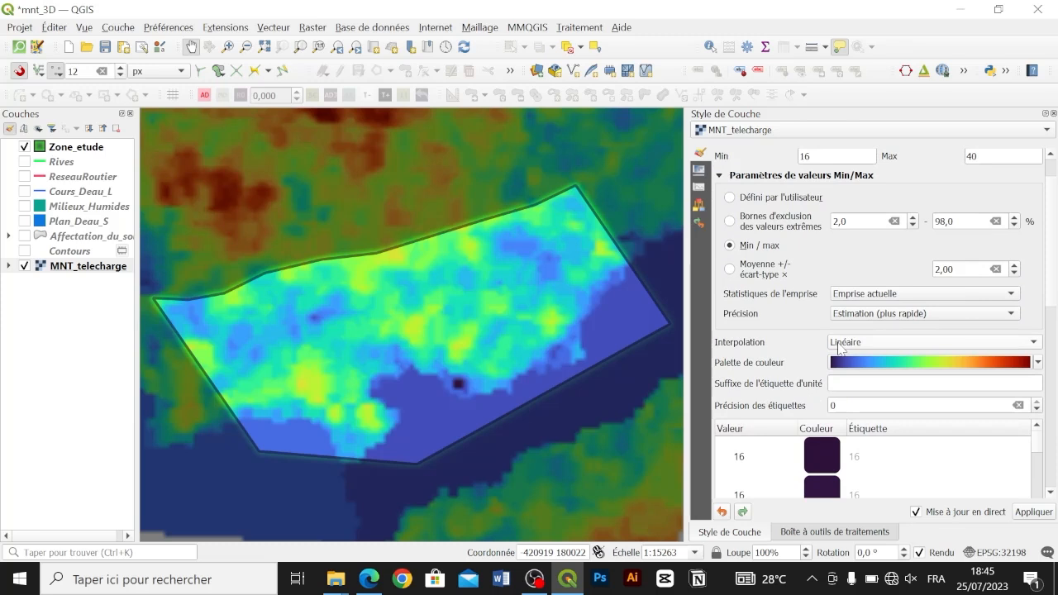
pyautogui.click(843, 346)
pyautogui.click(845, 326)
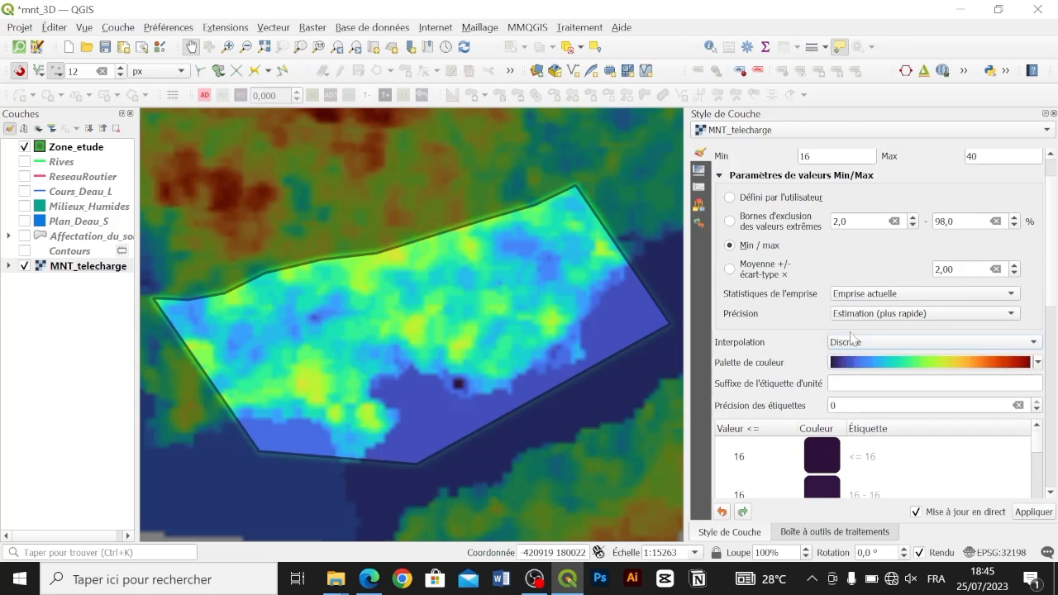
pyautogui.click(903, 344)
# Try Plus Proche Voisin as the raster's zoomed-in resampling method, then restore Bilinéaire.
pyautogui.click(1055, 264)
pyautogui.moveTo(1055, 263); pyautogui.dragTo(1053, 405)
pyautogui.scroll(-1, 1053, 406)
pyautogui.click(942, 421)
pyautogui.click(938, 405)
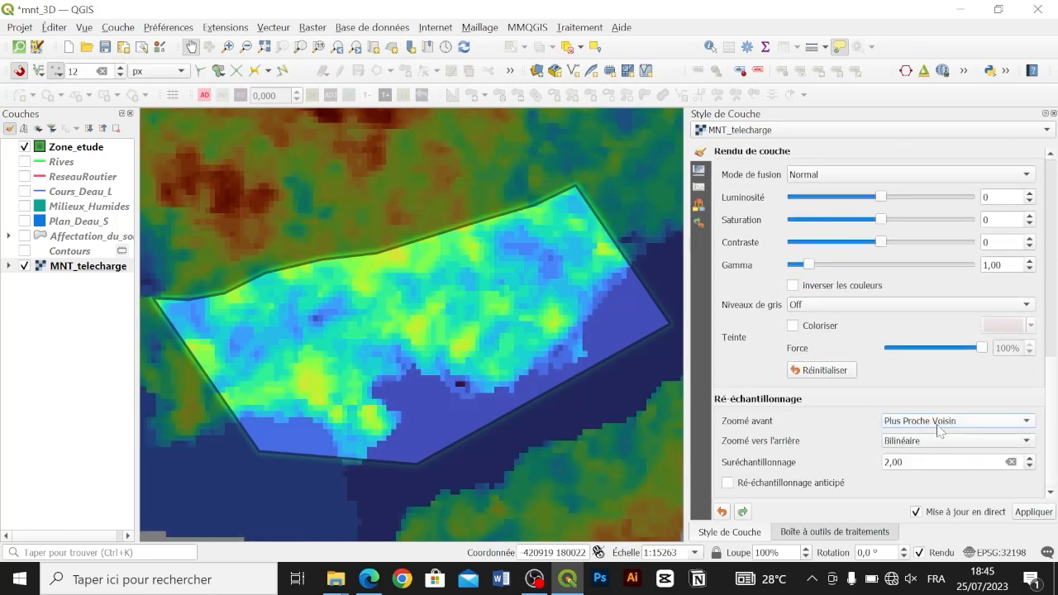
pyautogui.click(941, 427)
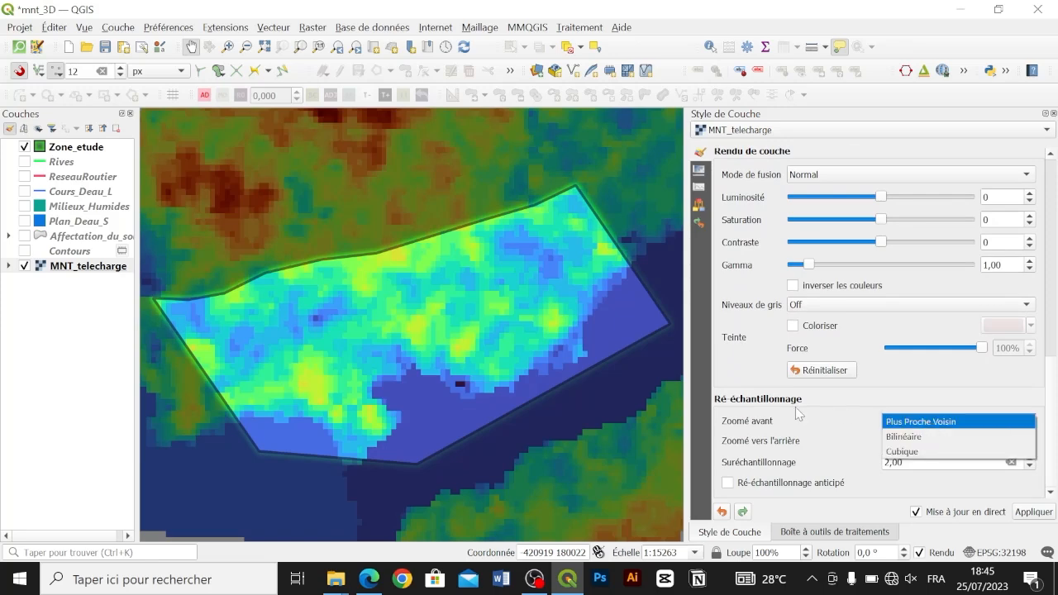
pyautogui.click(818, 436)
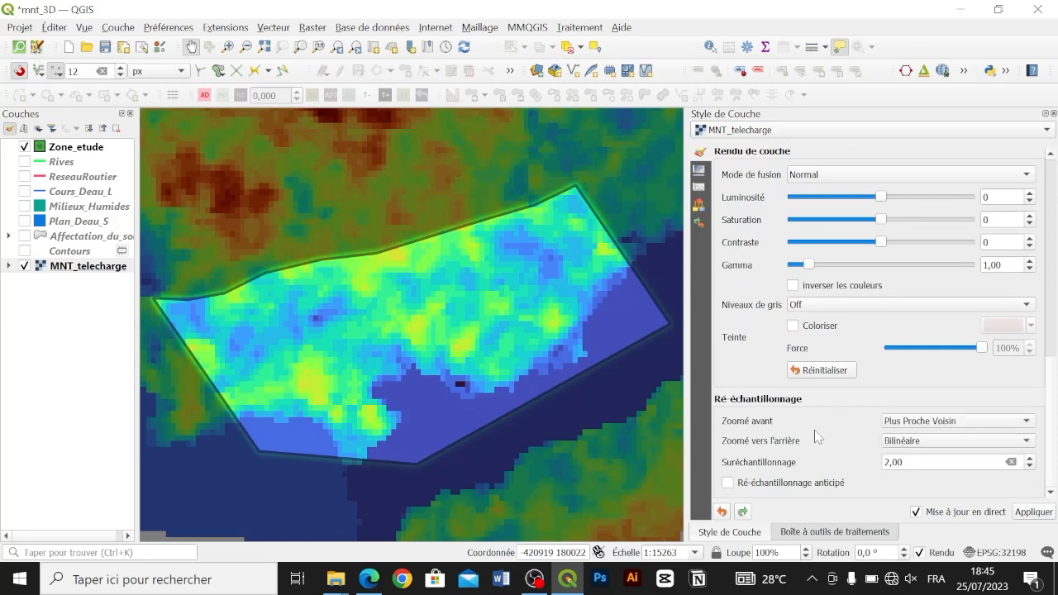
pyautogui.click(922, 422)
pyautogui.click(919, 437)
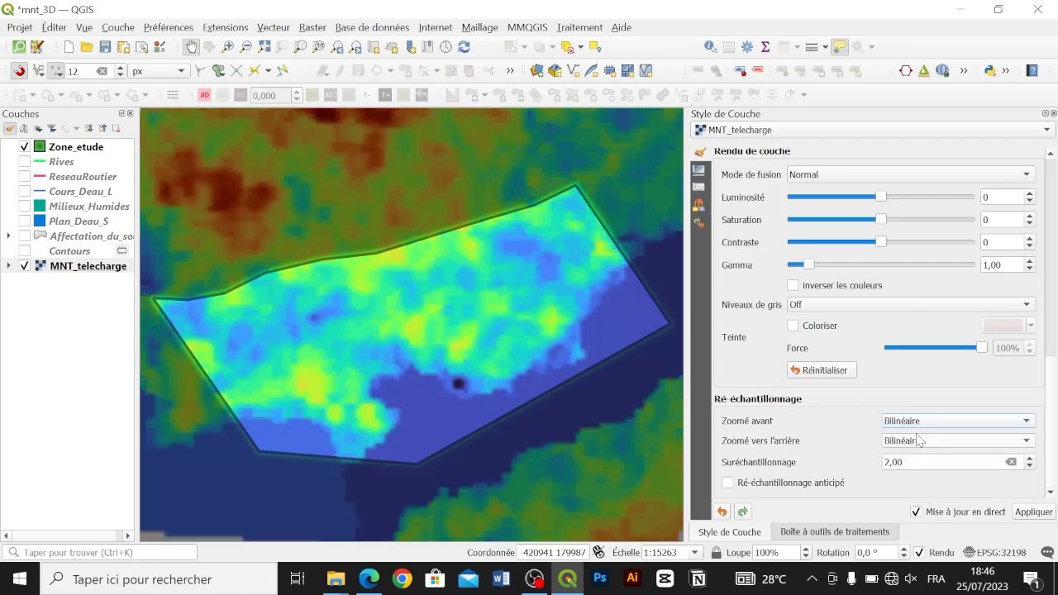
# Set the MNT_telecharge raster's interpolation back to Linéaire.
pyautogui.scroll(10, 1053, 335)
pyautogui.click(927, 213)
pyautogui.click(900, 225)
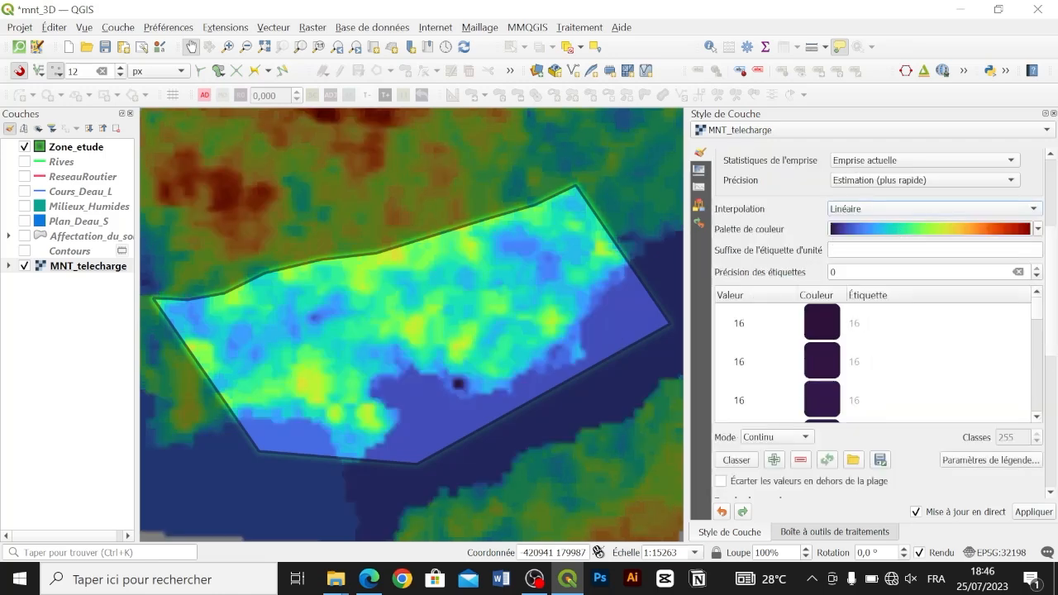
pyautogui.moveTo(1053, 289); pyautogui.dragTo(1053, 283)
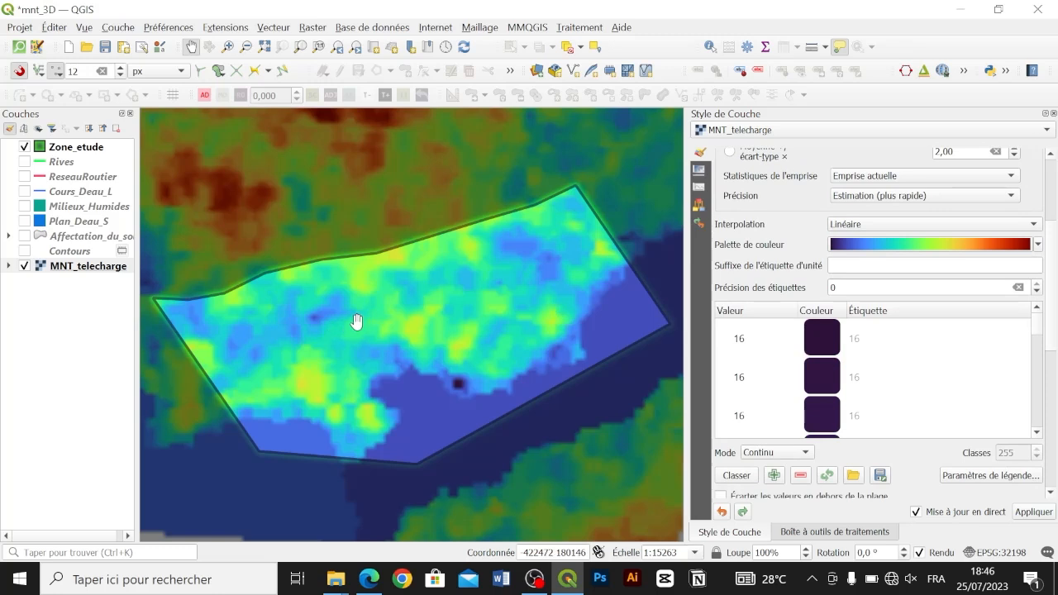
# Generate a temporary hillshade from MNT_telecharge with the Ombrage tool's default settings and collapse the new layer's legend.
pyautogui.click(118, 267)
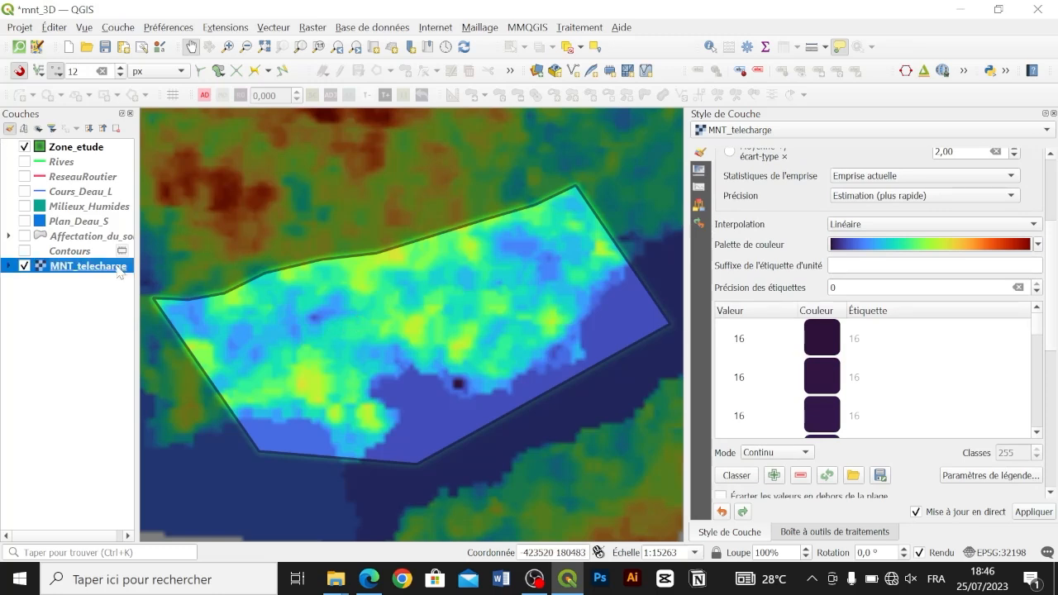
pyautogui.scroll(3, 1053, 267)
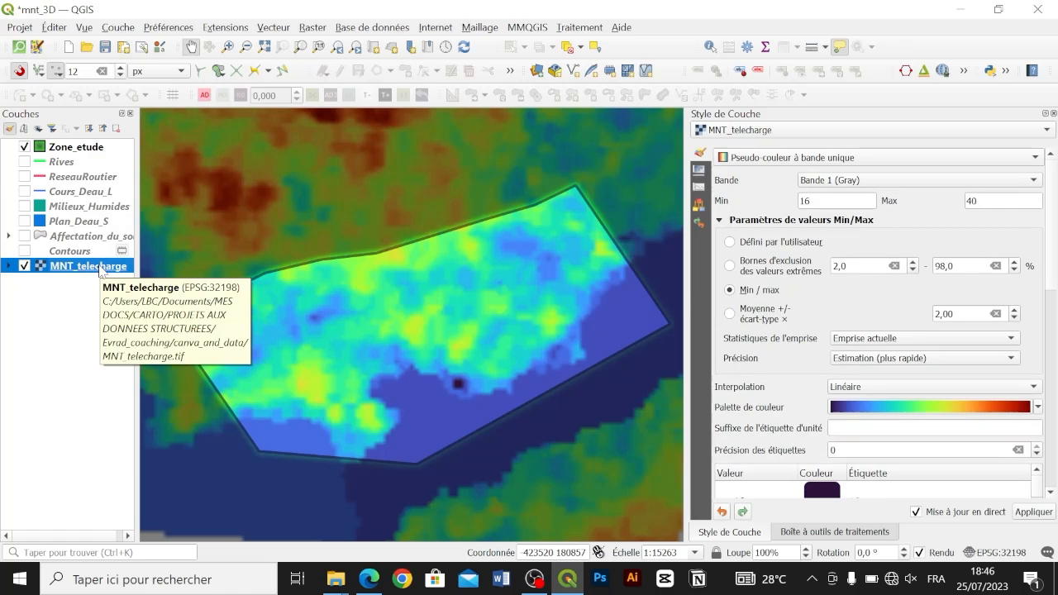
pyautogui.click(313, 27)
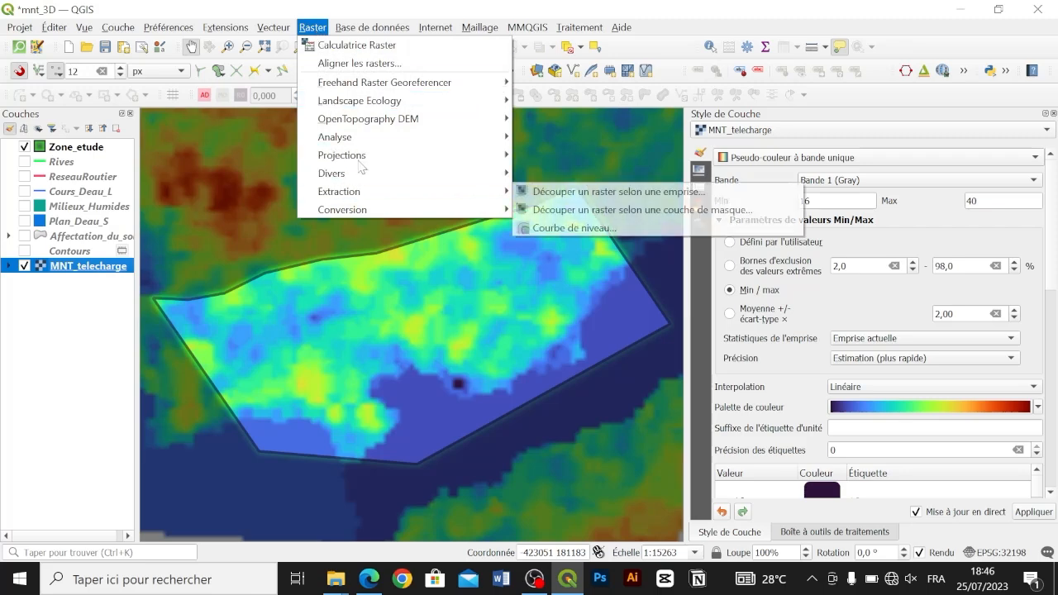
pyautogui.moveTo(380, 136)
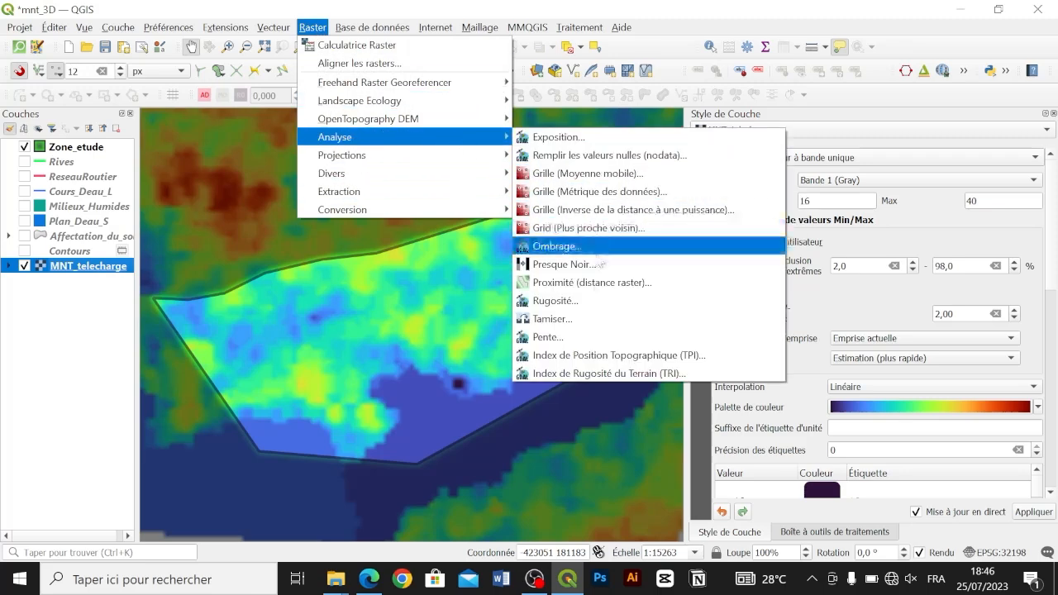
pyautogui.click(591, 253)
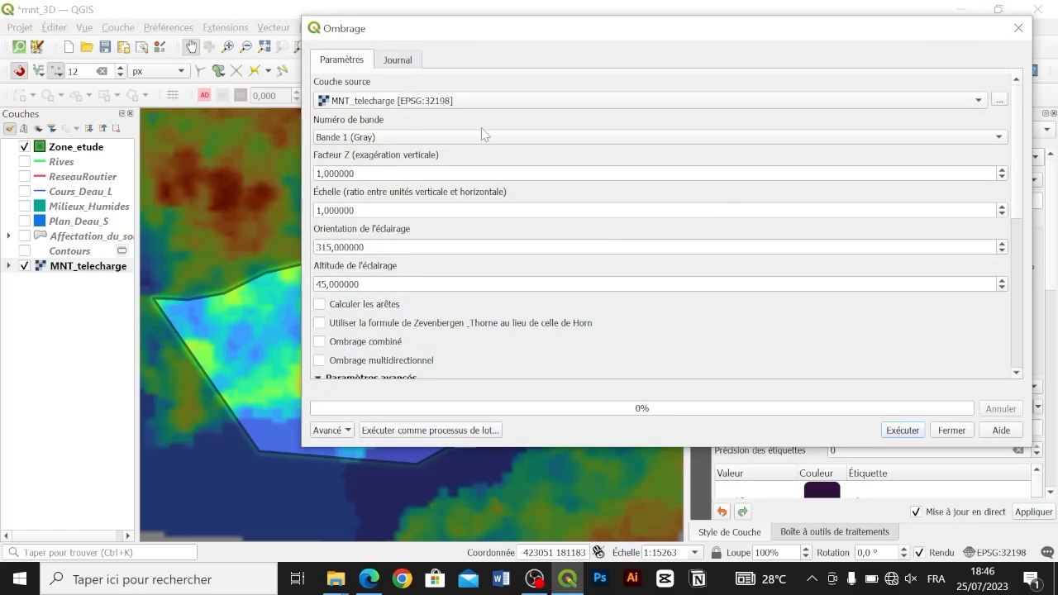
pyautogui.click(889, 431)
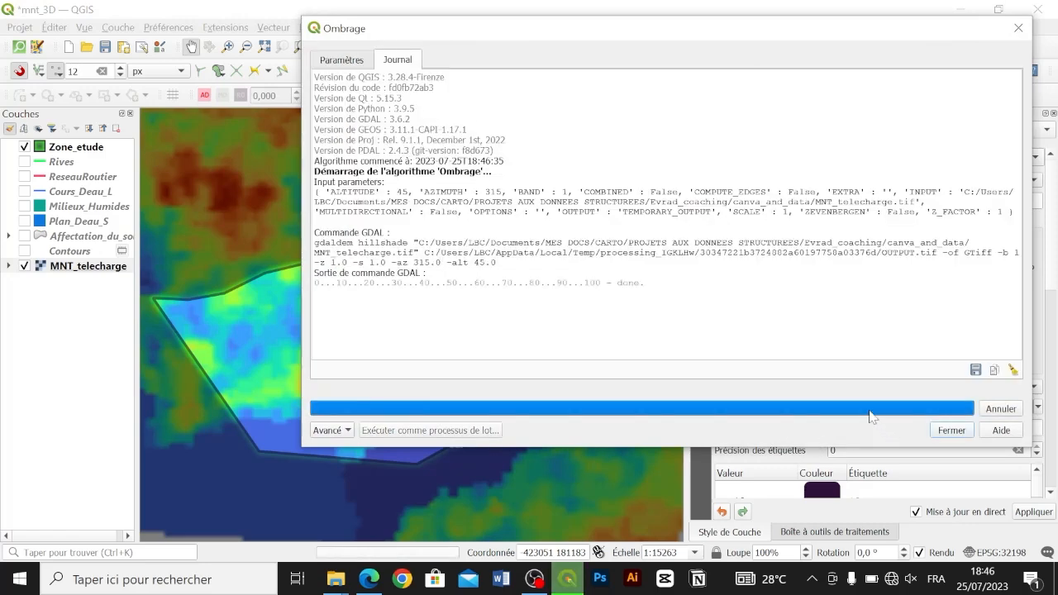
pyautogui.click(951, 432)
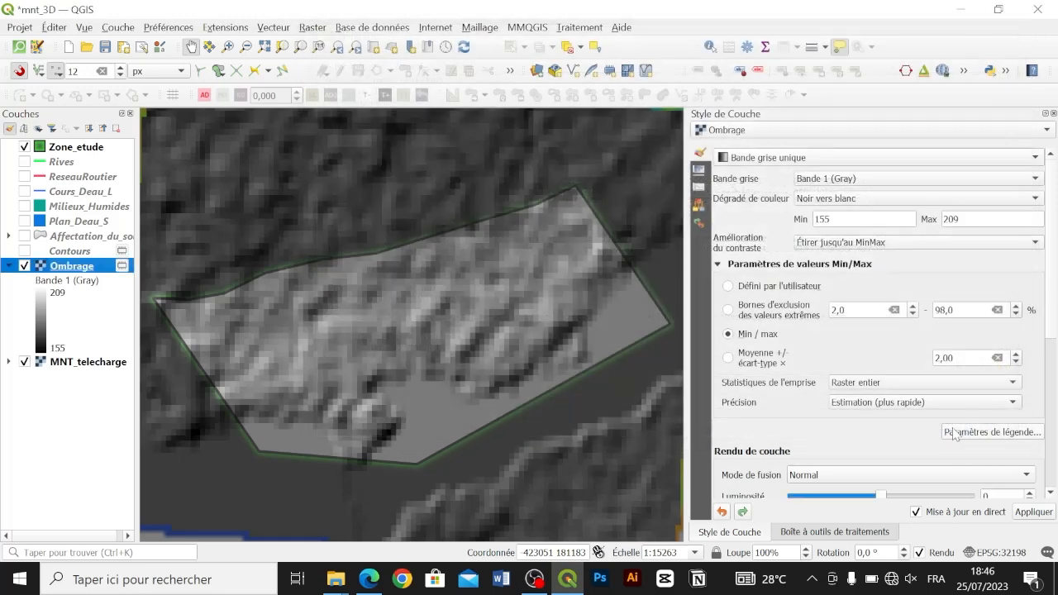
pyautogui.click(7, 266)
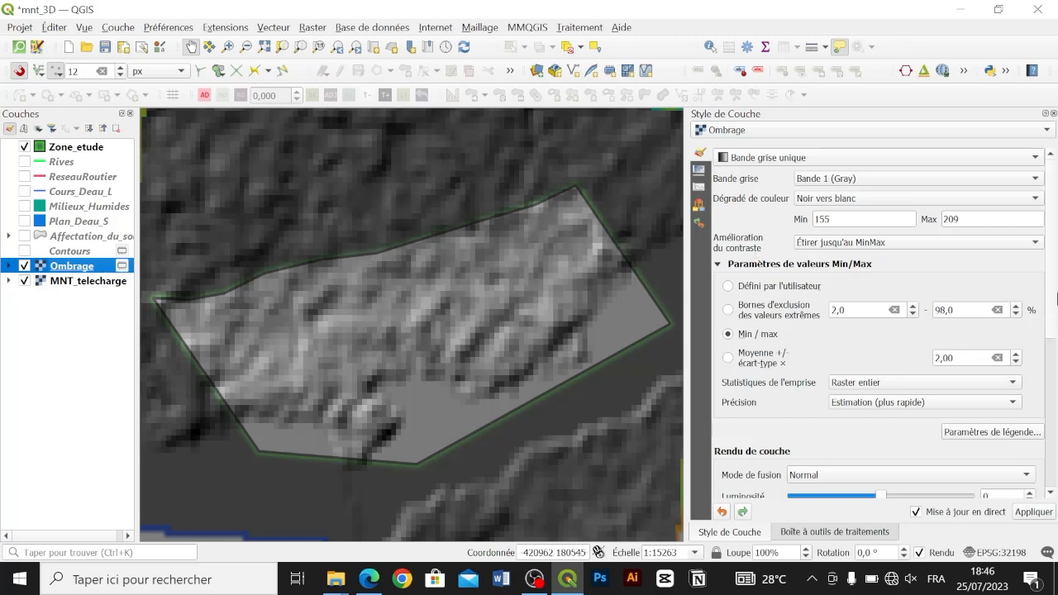
# Raise the Ombrage layer's brightness (Luminosité) to 90.
pyautogui.scroll(-5, 902, 319)
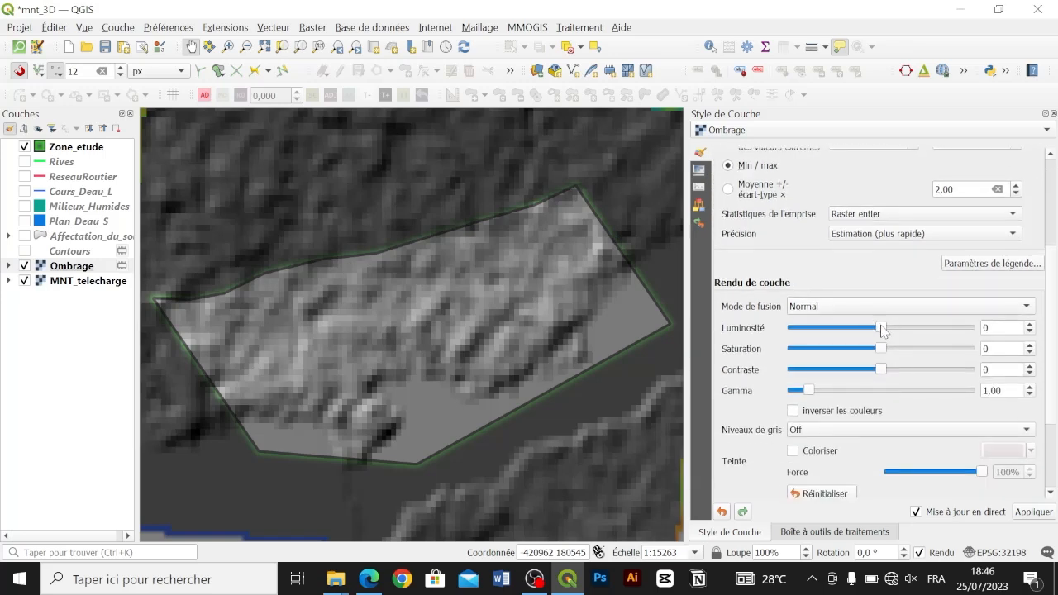
pyautogui.moveTo(881, 331); pyautogui.dragTo(913, 337)
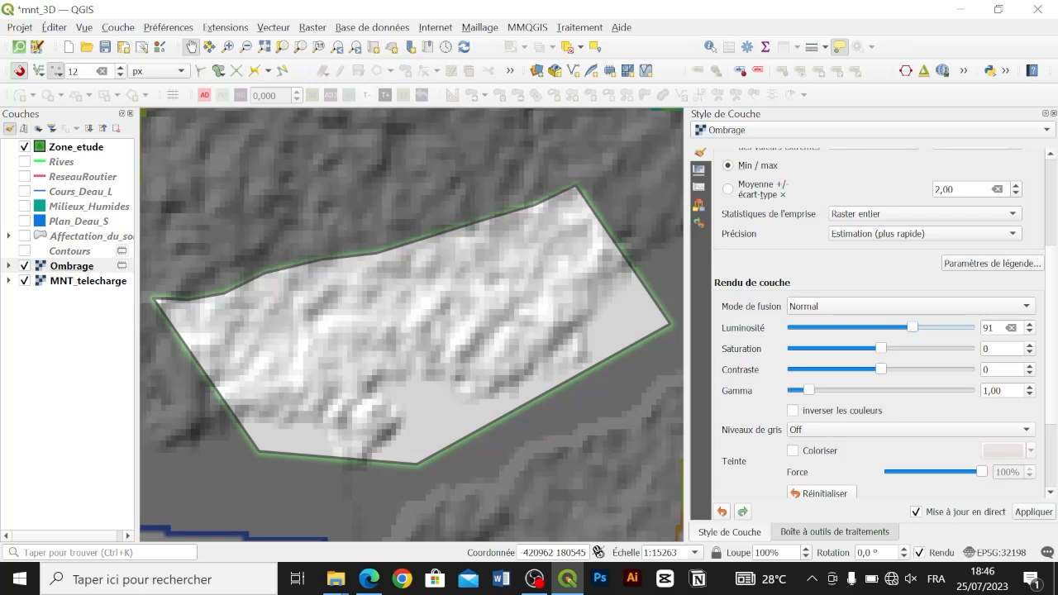
pyautogui.click(1030, 332)
# Set the Ombrage layer's contrast to -20 and its gamma to 1,70.
pyautogui.moveTo(883, 372)
pyautogui.mouseDown()
pyautogui.moveTo(860, 372)
pyautogui.moveTo(917, 371)
pyautogui.moveTo(870, 372)
pyautogui.mouseUp()
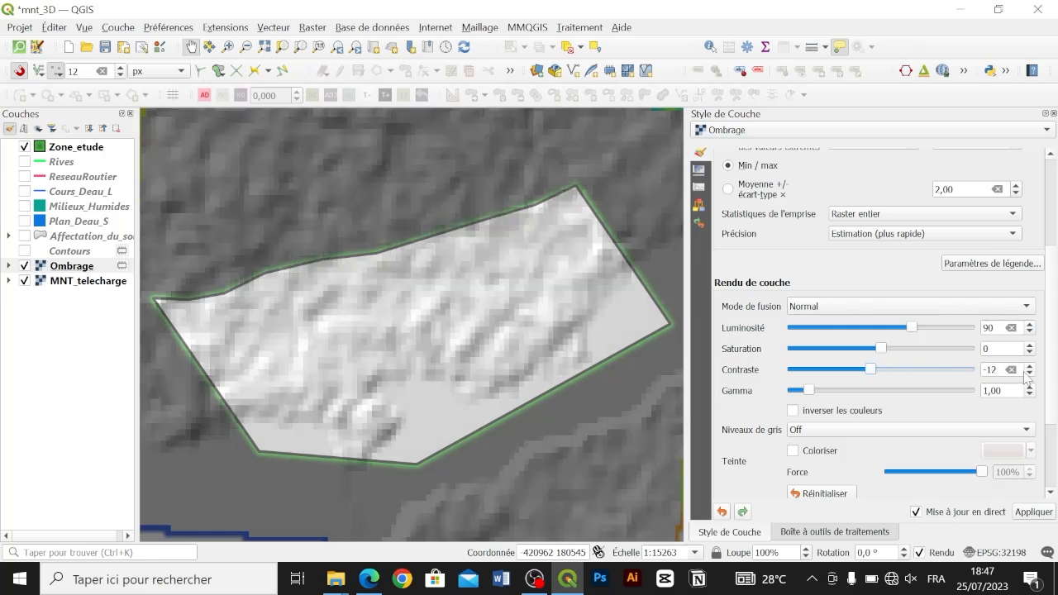
pyautogui.scroll(-3, 985, 378)
pyautogui.scroll(-3, 996, 245)
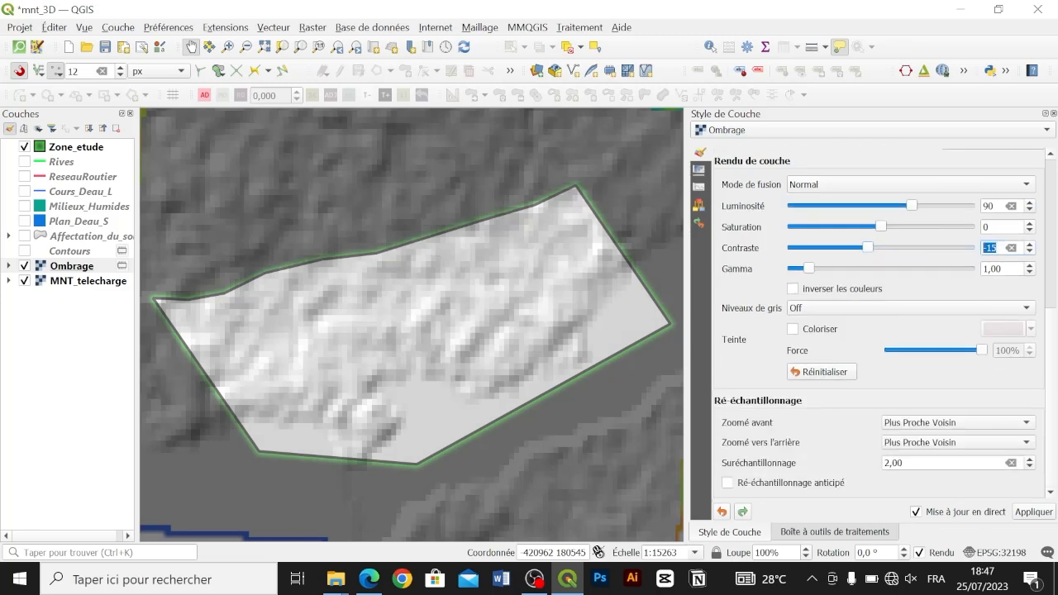
pyautogui.scroll(-1, 996, 247)
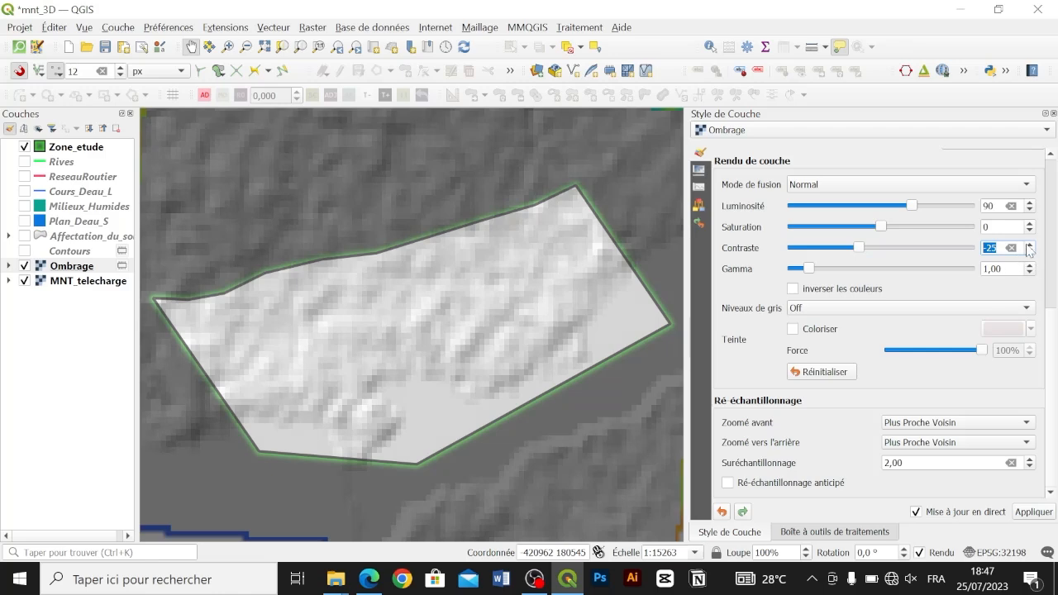
pyautogui.scroll(5, 1033, 251)
pyautogui.moveTo(809, 269)
pyautogui.mouseDown()
pyautogui.moveTo(796, 270)
pyautogui.moveTo(813, 270)
pyautogui.mouseUp()
pyautogui.scroll(5, 1014, 271)
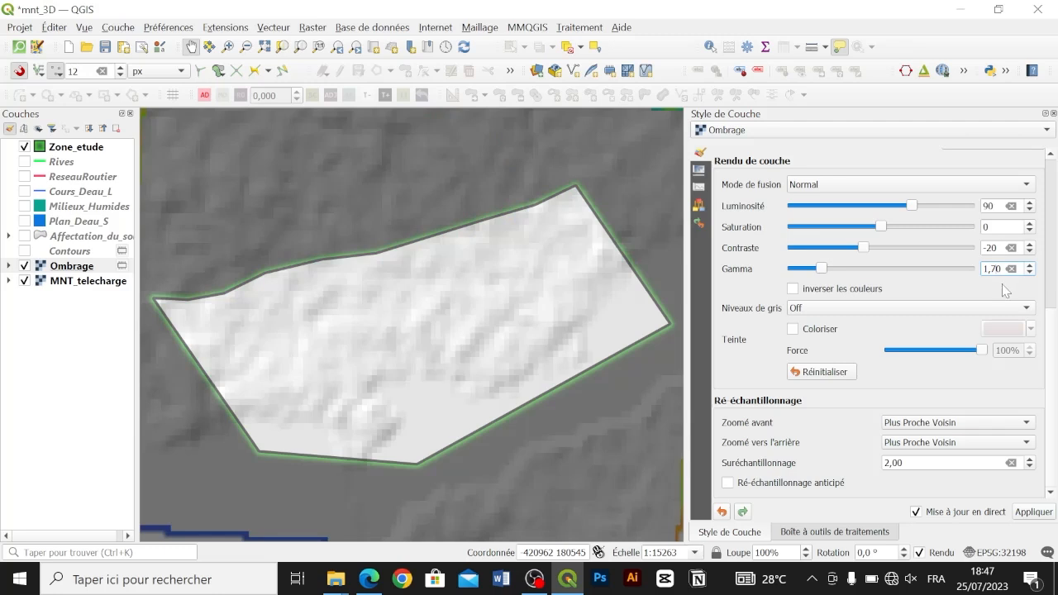
# Try the Coloriser hue option on the Ombrage layer, then turn it off again.
pyautogui.click(1054, 303)
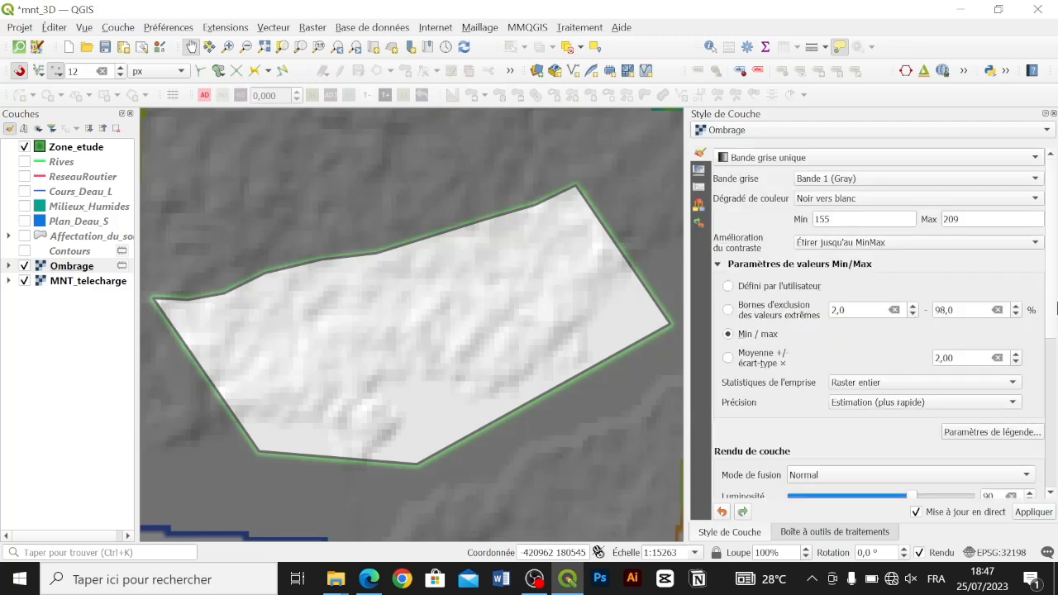
pyautogui.scroll(-5, 1052, 315)
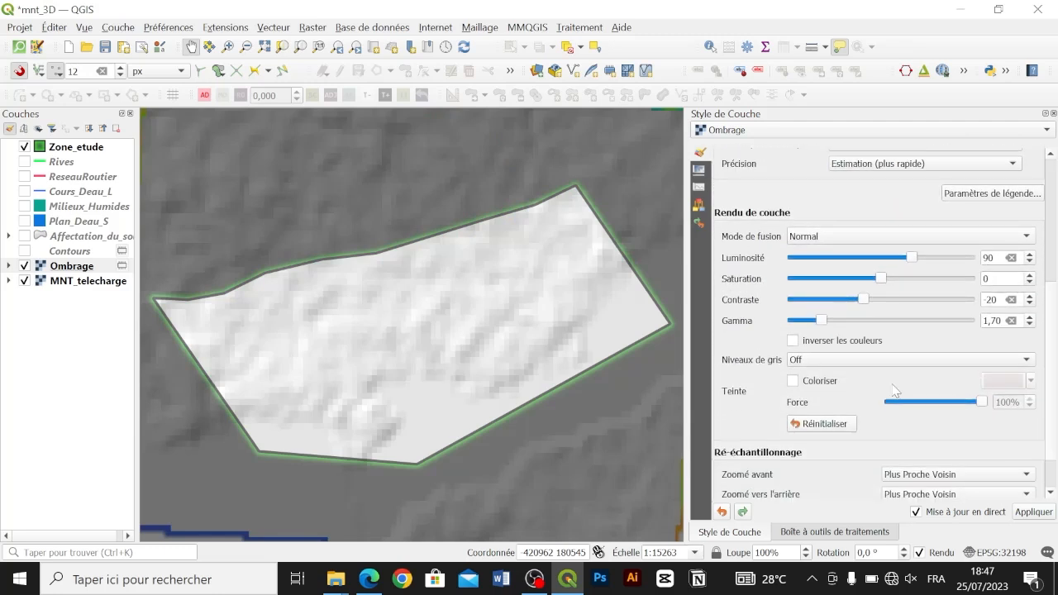
pyautogui.click(793, 382)
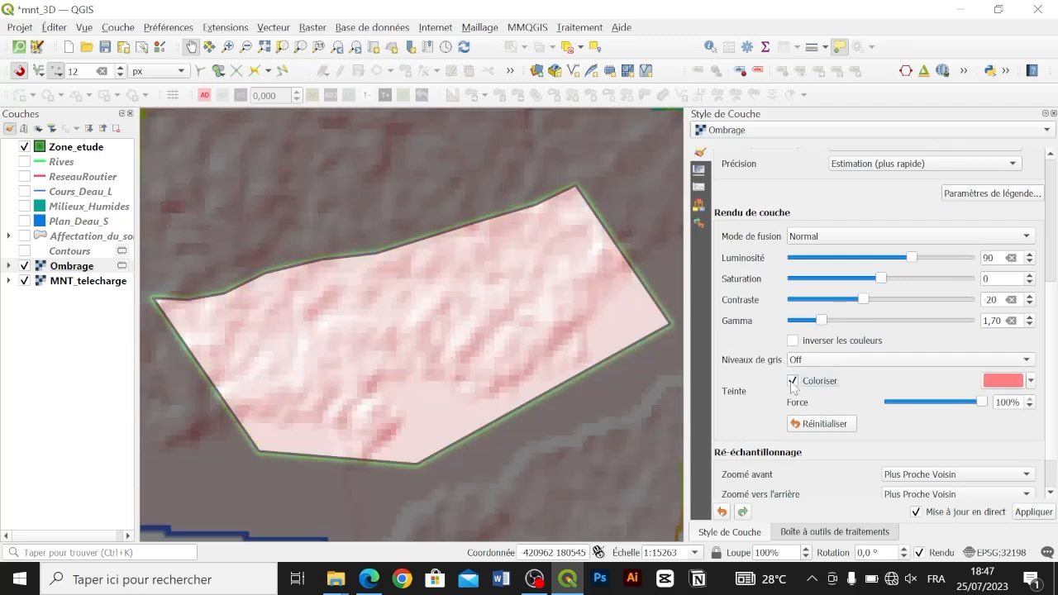
pyautogui.click(794, 382)
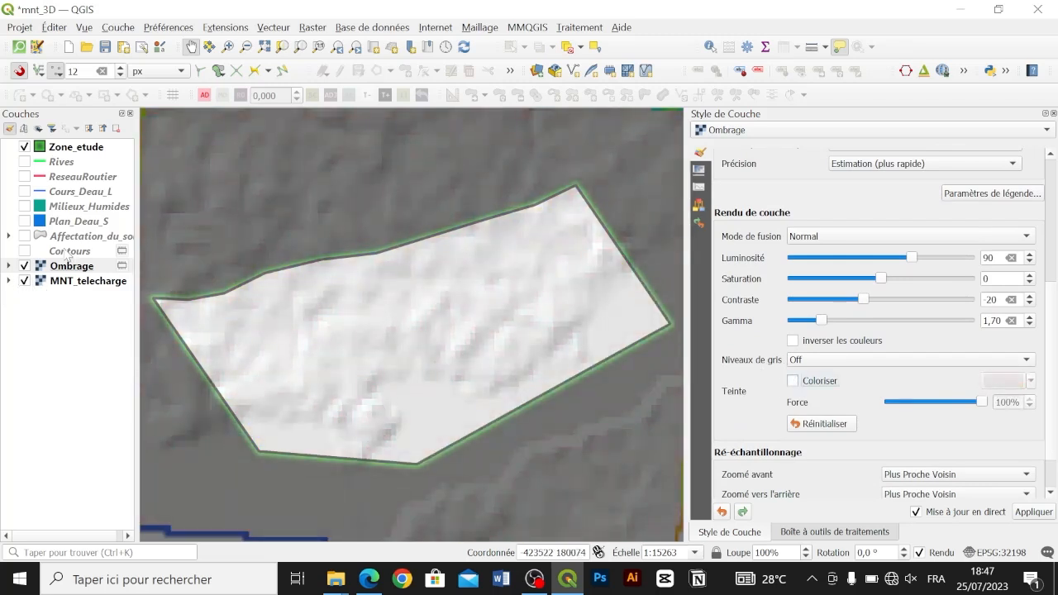
# Move the Ombrage layer beneath MNT_telecharge in the layer order.
pyautogui.moveTo(73, 267)
pyautogui.mouseDown()
pyautogui.moveTo(99, 299)
pyautogui.moveTo(86, 275)
pyautogui.mouseUp()
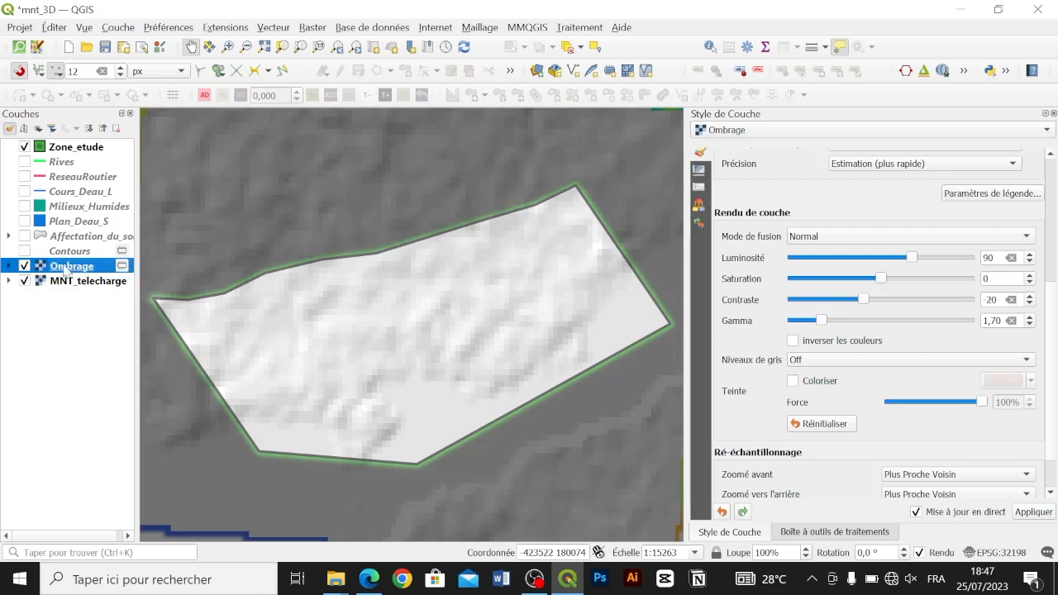
pyautogui.moveTo(71, 268); pyautogui.dragTo(50, 291)
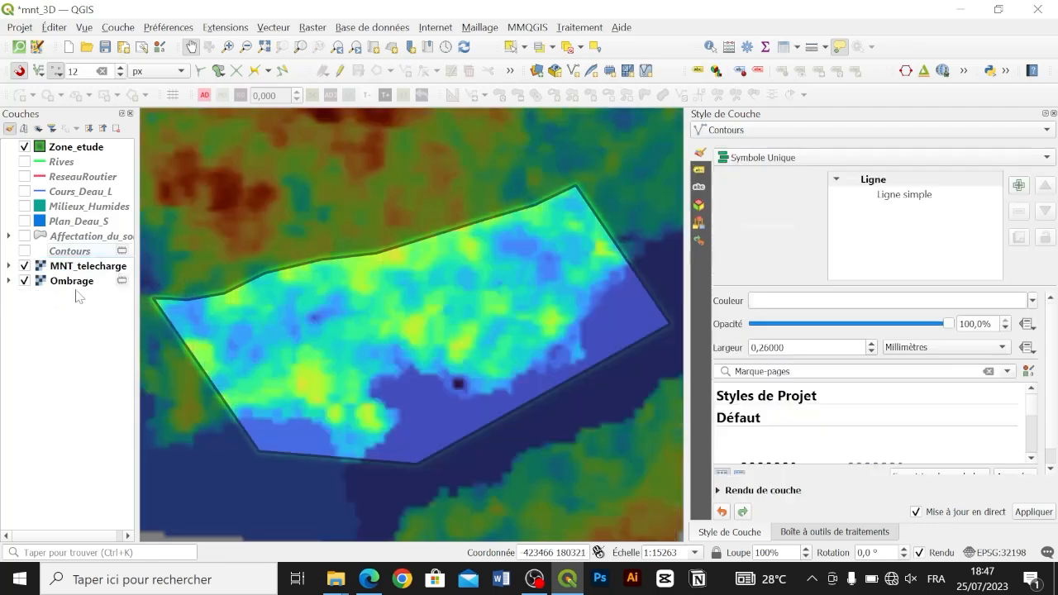
pyautogui.click(82, 282)
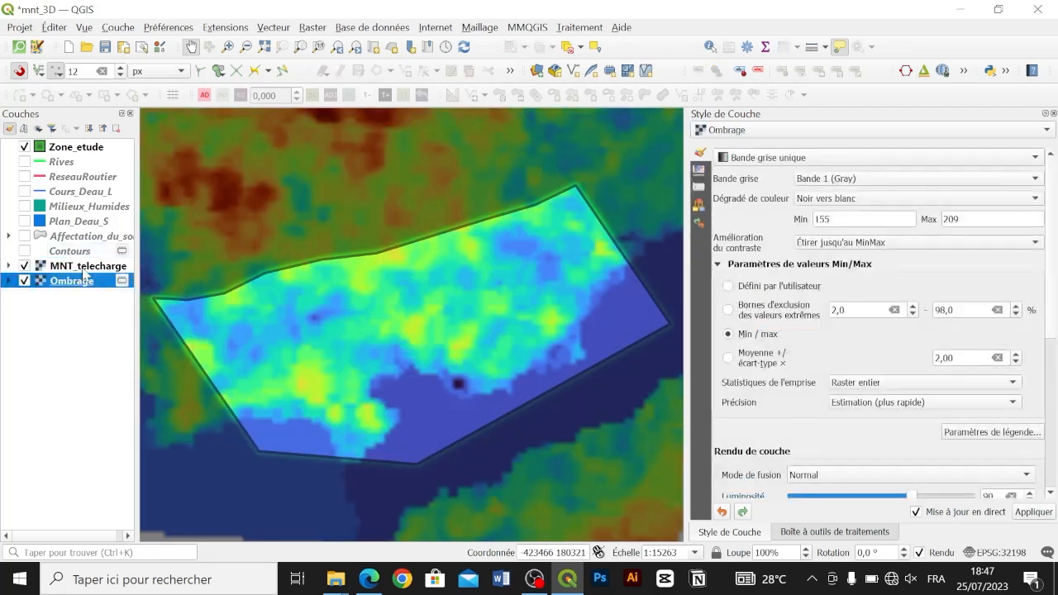
# Set the MNT_telecharge layer's blending mode to Multiplier.
pyautogui.click(87, 269)
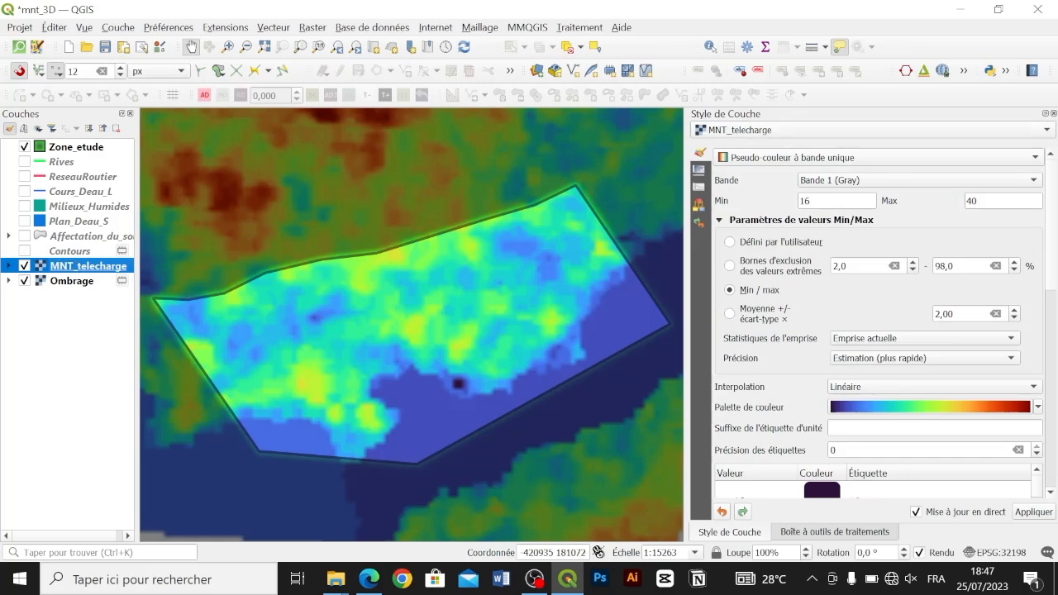
pyautogui.scroll(-10, 1043, 272)
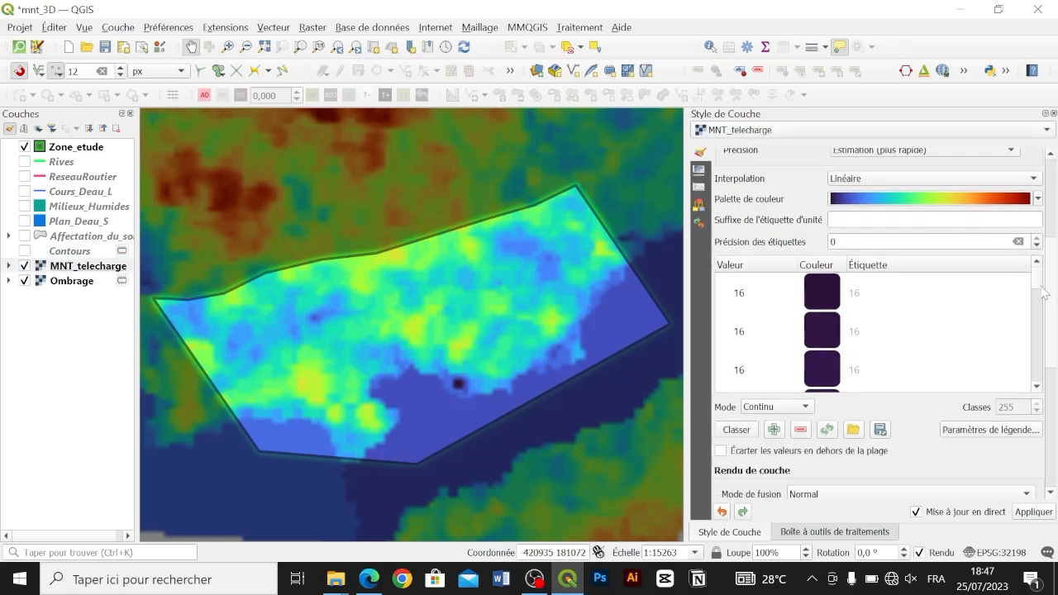
pyautogui.scroll(-2, 1032, 337)
pyautogui.scroll(8, 1033, 330)
pyautogui.scroll(-1, 1033, 331)
pyautogui.scroll(-8, 1046, 350)
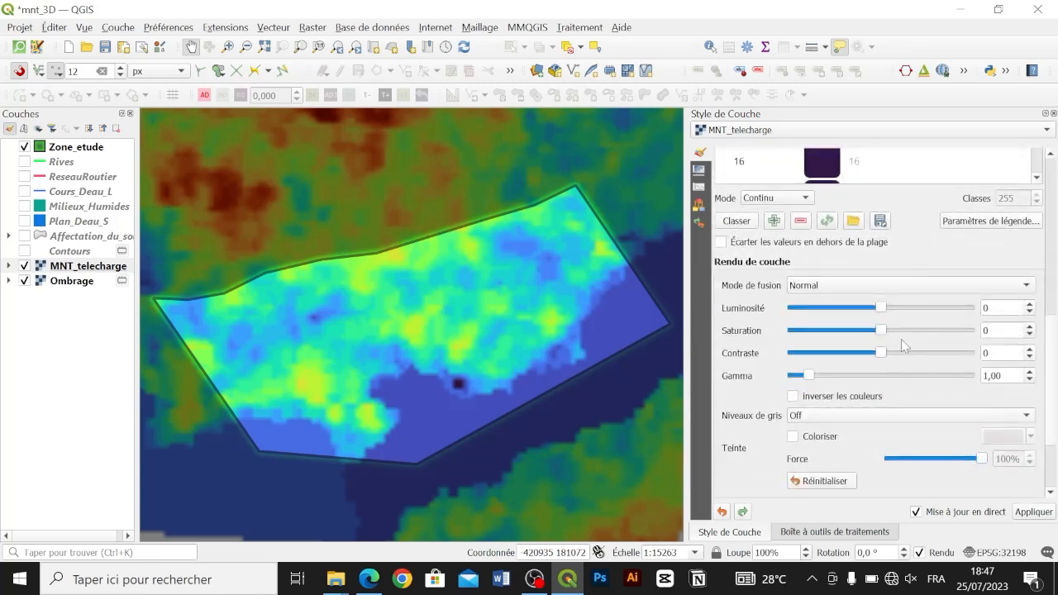
pyautogui.click(808, 286)
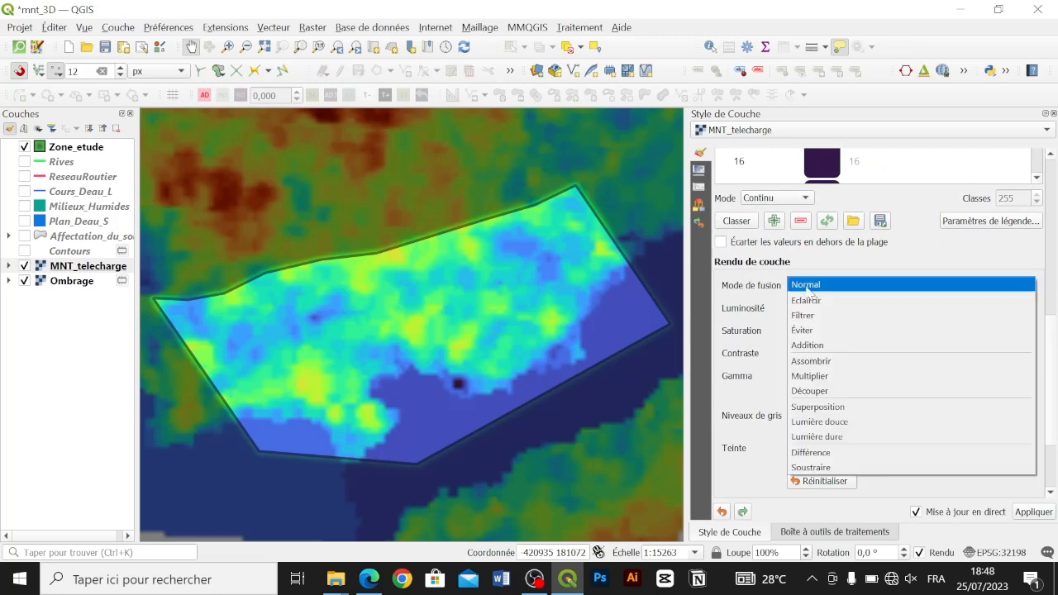
pyautogui.click(815, 376)
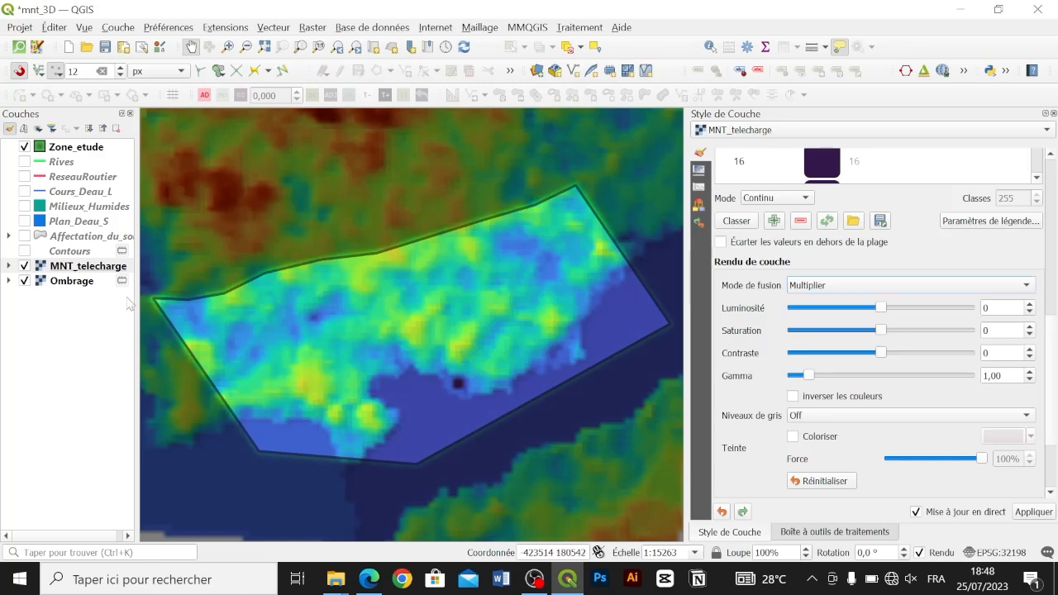
# Set the Ombrage layer's resampling to Bilinéaire for both zoomed-in and zoomed-out display.
pyautogui.scroll(3, 467, 336)
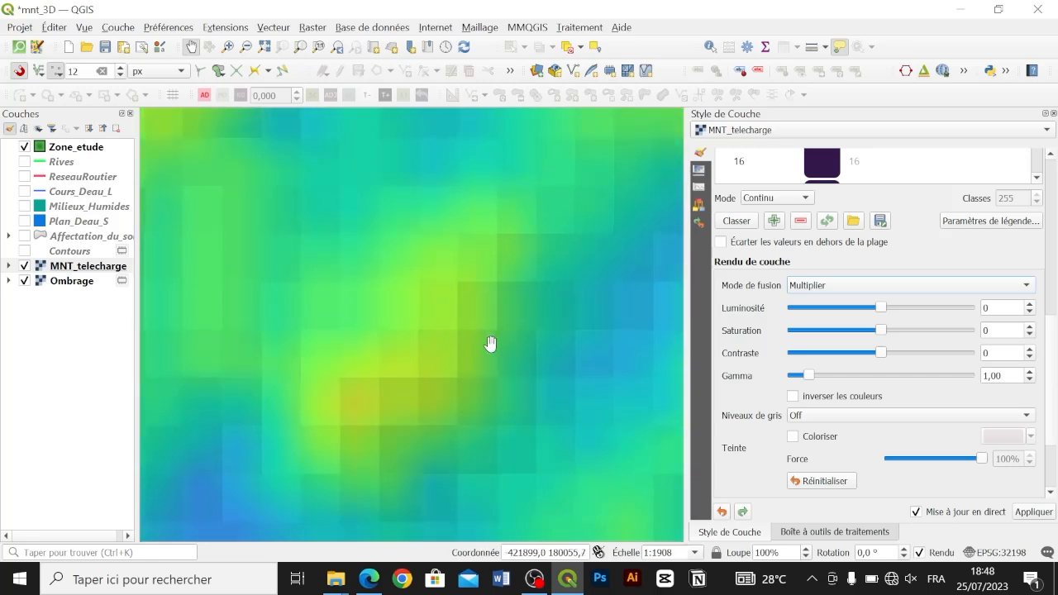
pyautogui.click(300, 47)
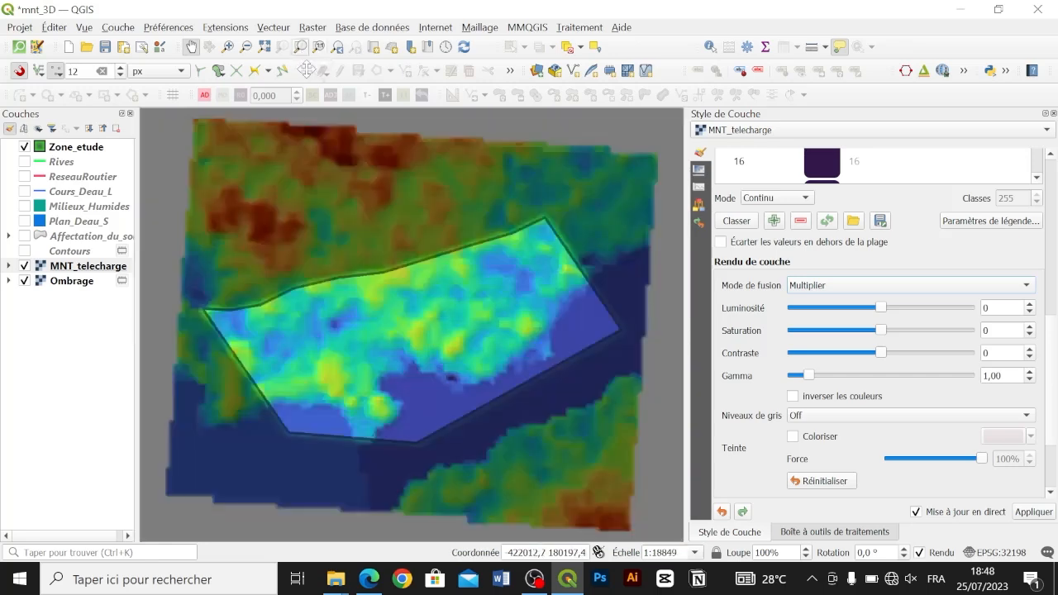
pyautogui.click(72, 282)
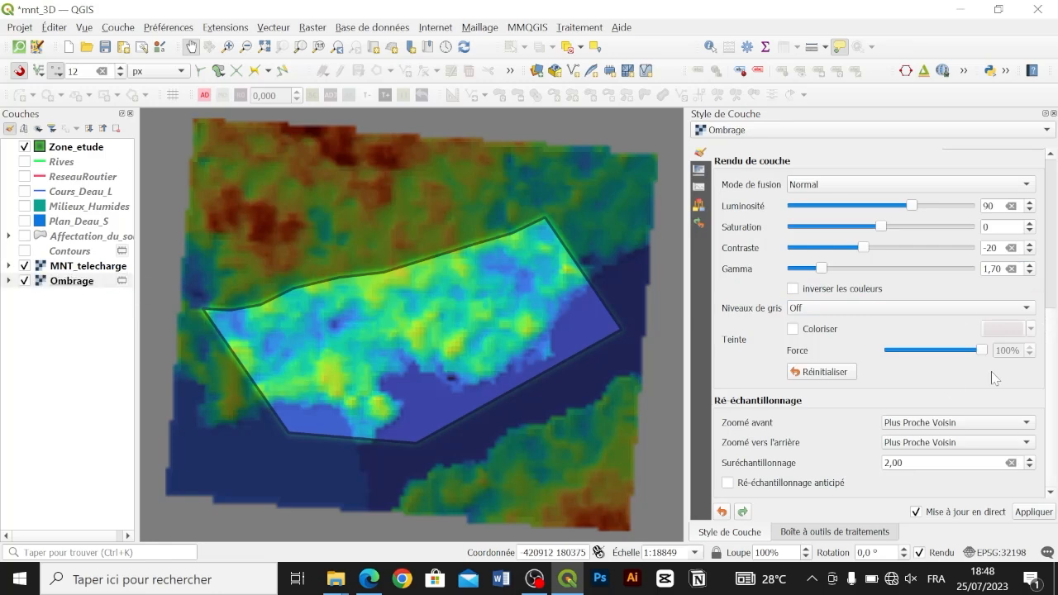
pyautogui.click(917, 424)
pyautogui.click(915, 438)
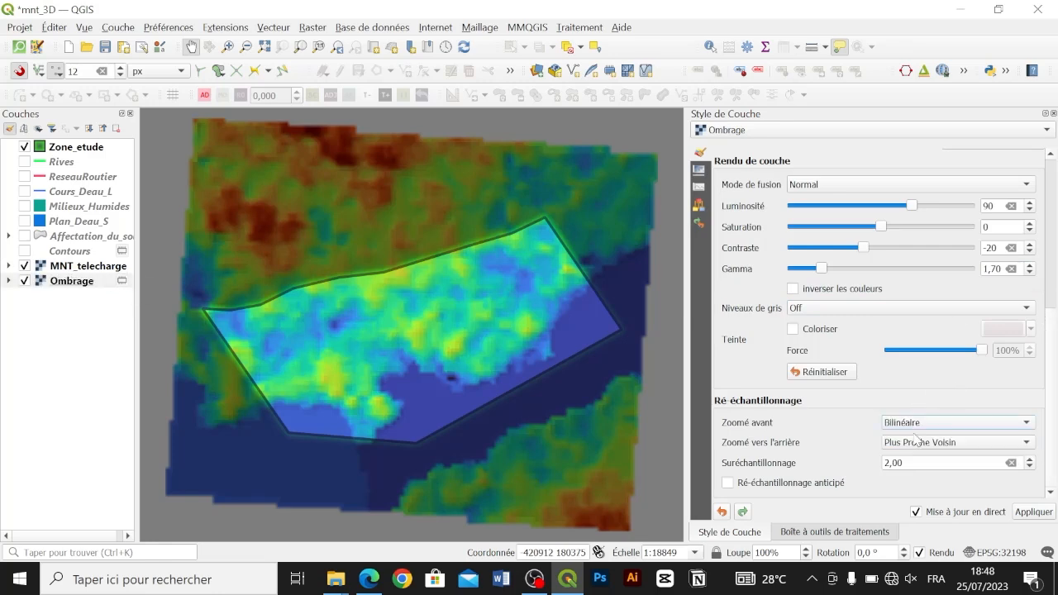
pyautogui.click(977, 445)
pyautogui.click(941, 459)
pyautogui.scroll(3, 451, 321)
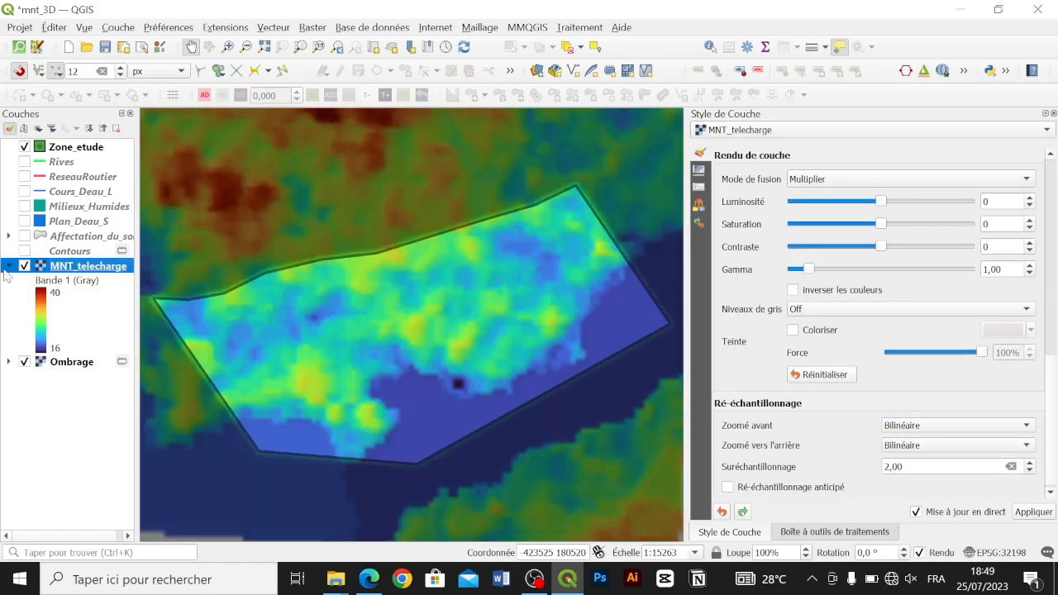
# Collapse the MNT_telecharge legend and switch the existing Contours layer on and off again.
pyautogui.click(8, 266)
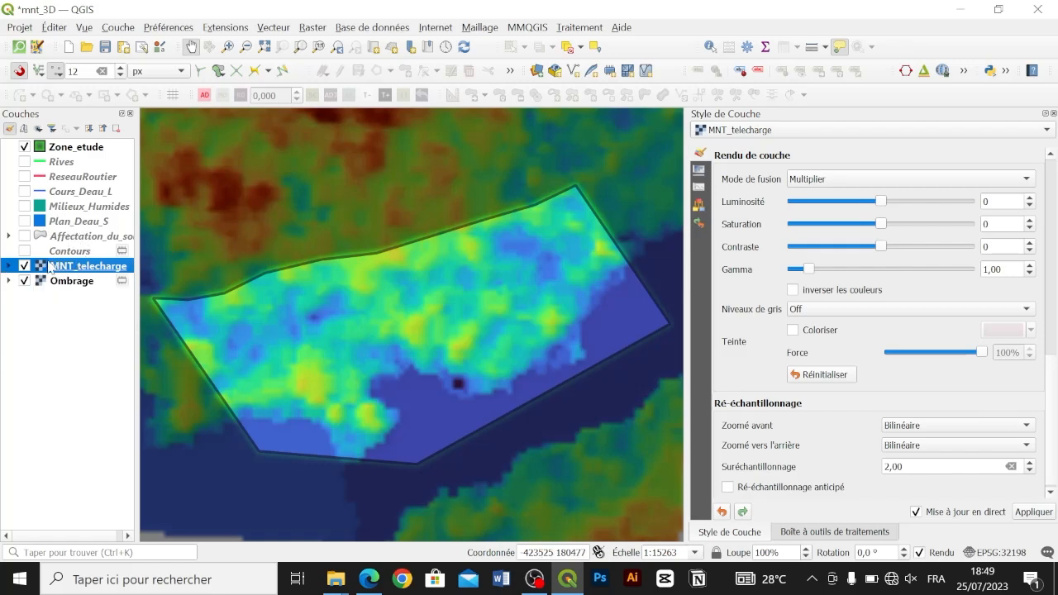
pyautogui.click(25, 251)
pyautogui.click(25, 252)
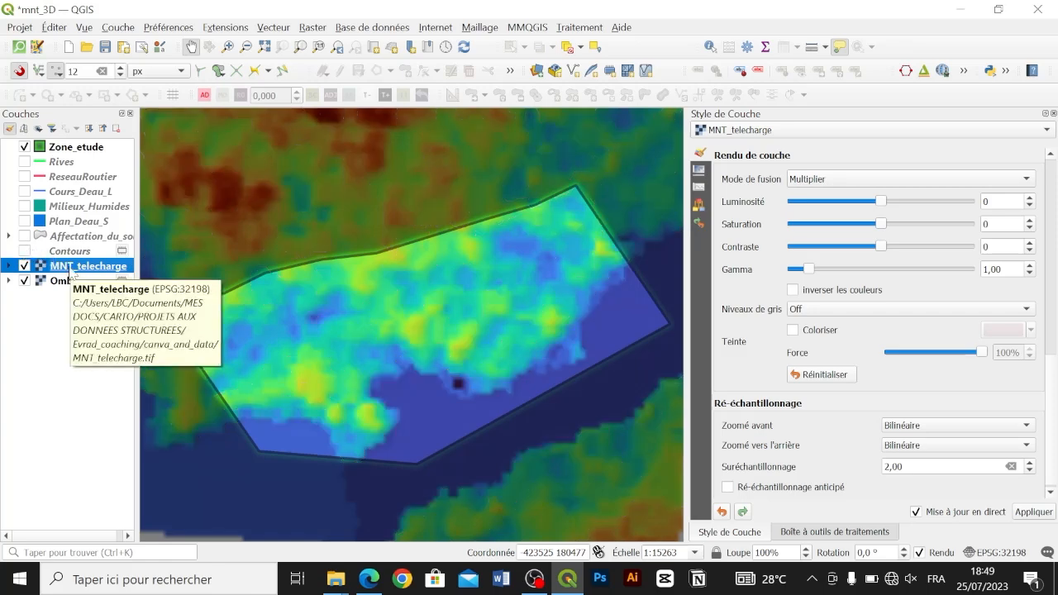
# Generate a temporary contour layer from MNT_telecharge with the Courbe de niveau tool, using a 10 interval and the ELEV attribute.
pyautogui.click(313, 27)
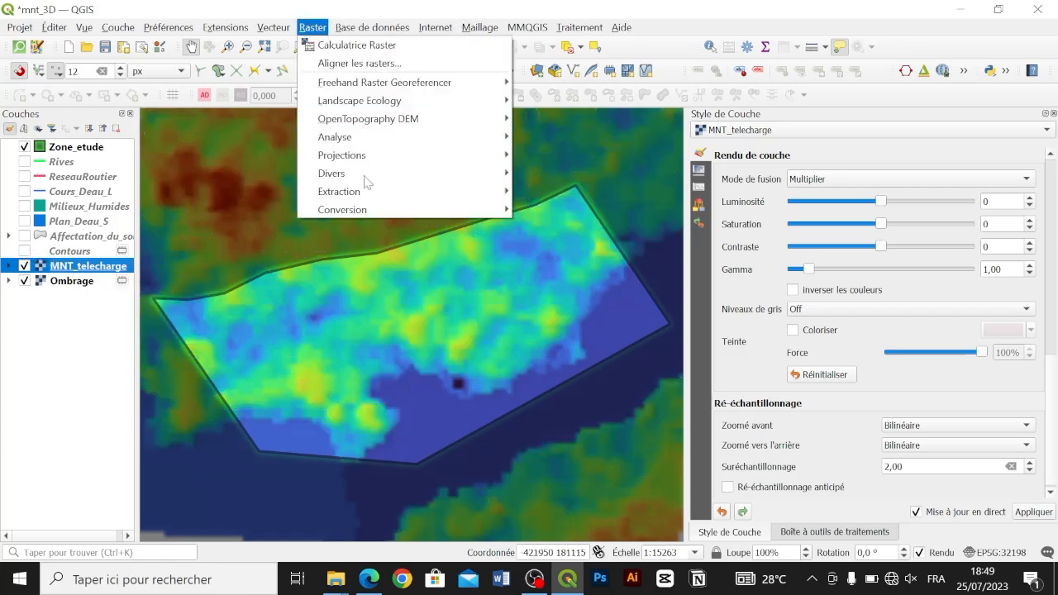
pyautogui.moveTo(390, 203)
pyautogui.moveTo(487, 191)
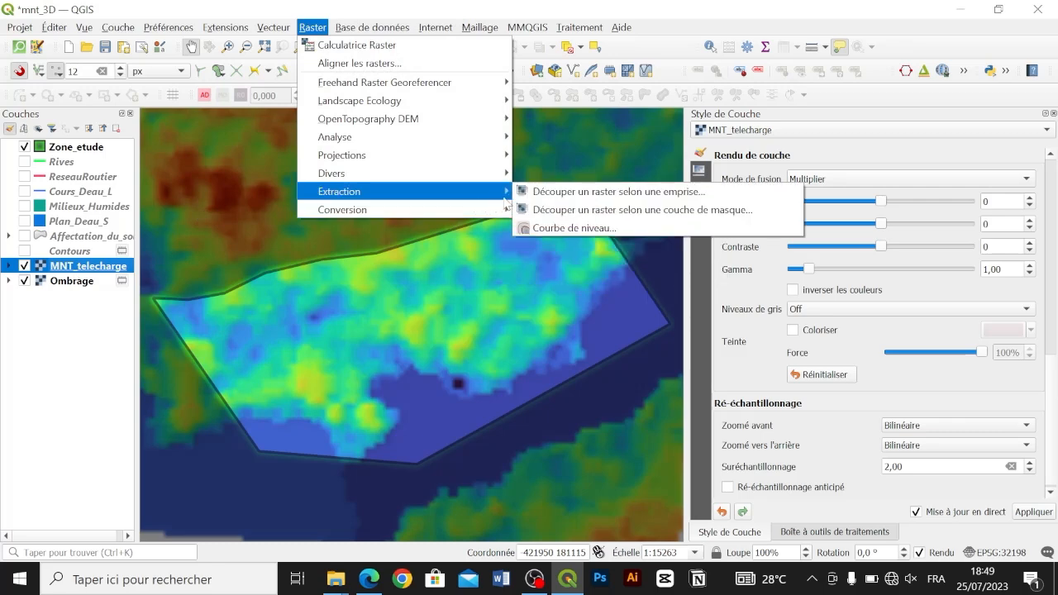
pyautogui.click(578, 227)
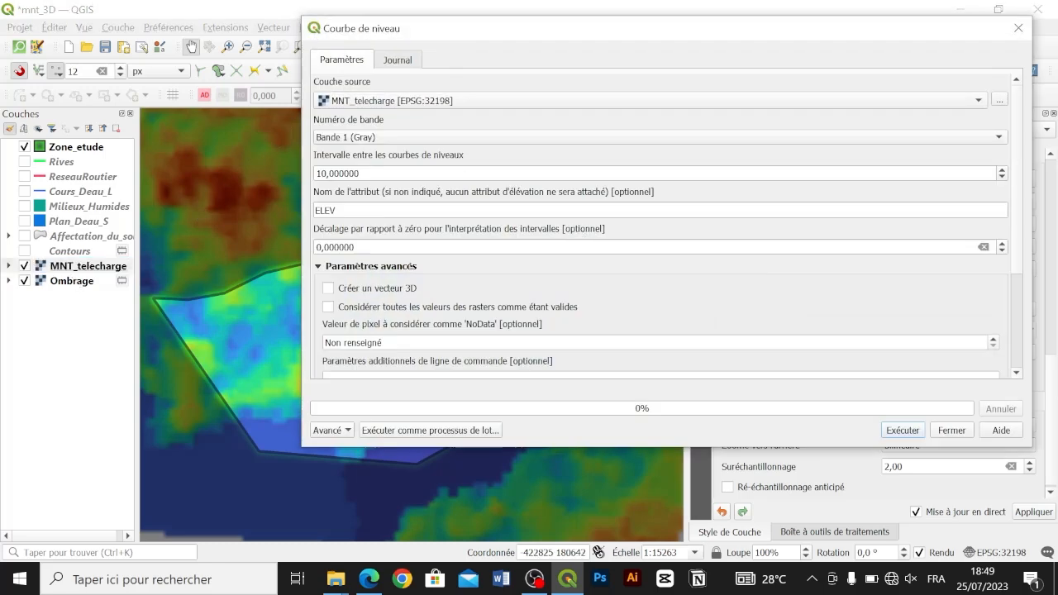
pyautogui.click(9, 267)
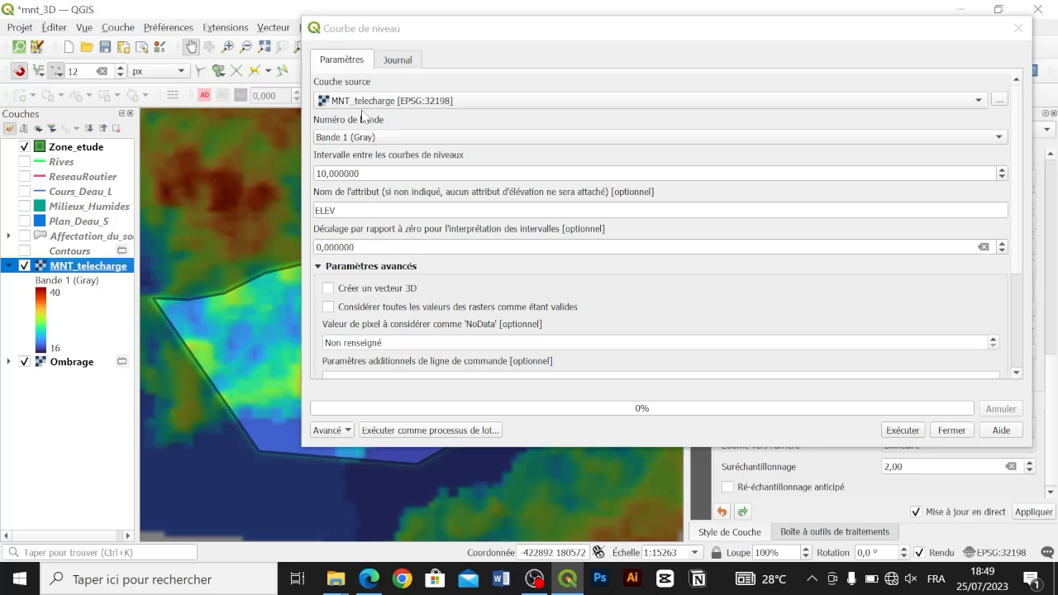
pyautogui.scroll(-2, 496, 174)
pyautogui.click(908, 435)
pyautogui.click(942, 430)
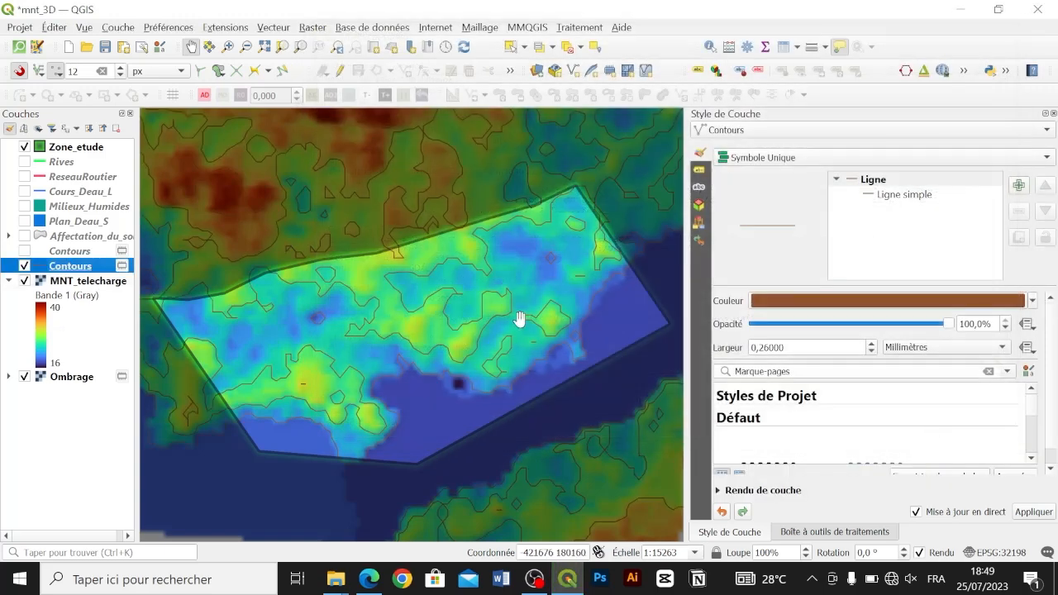
# Collapse the MNT_telecharge legend and colour the new Contours lines white.
pyautogui.click(9, 280)
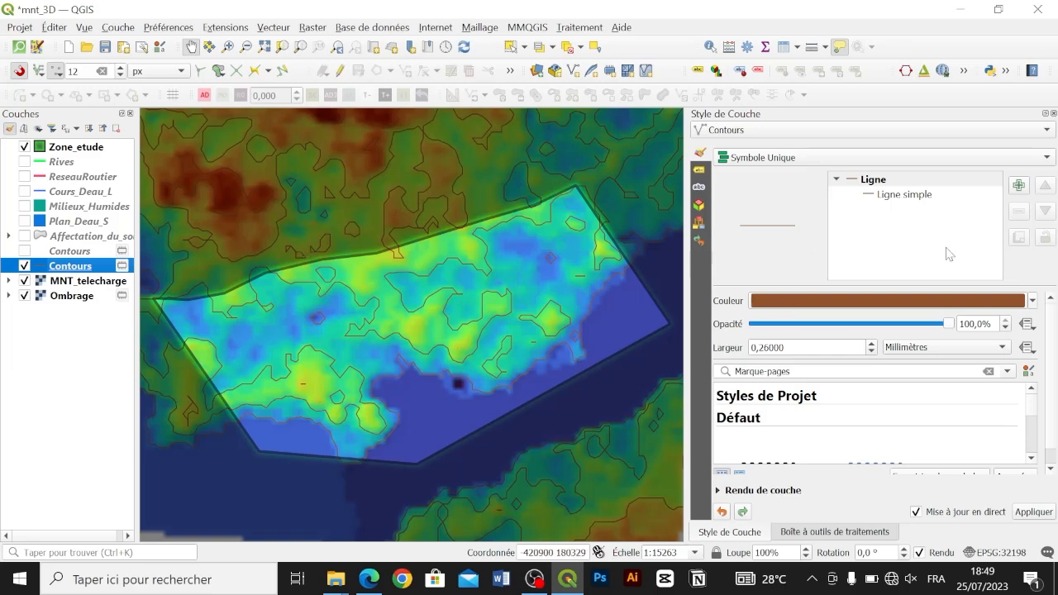
pyautogui.click(1032, 301)
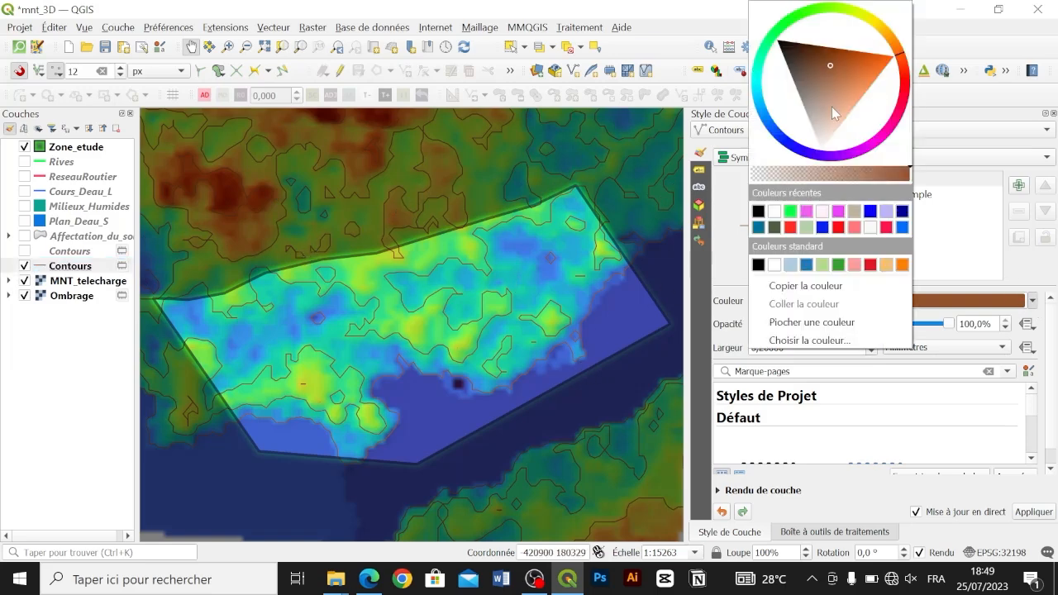
pyautogui.click(814, 214)
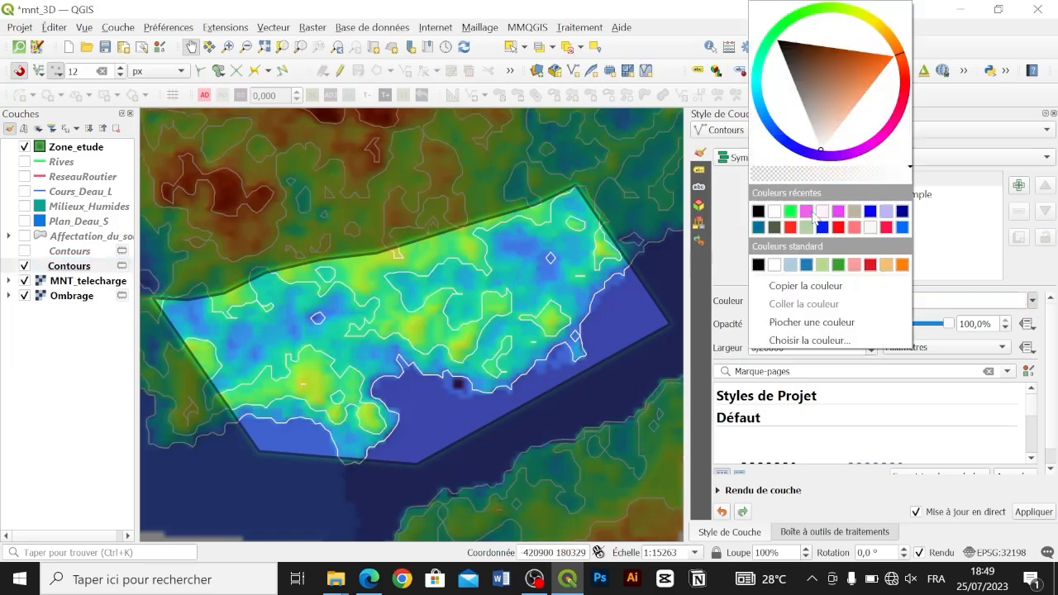
pyautogui.click(729, 258)
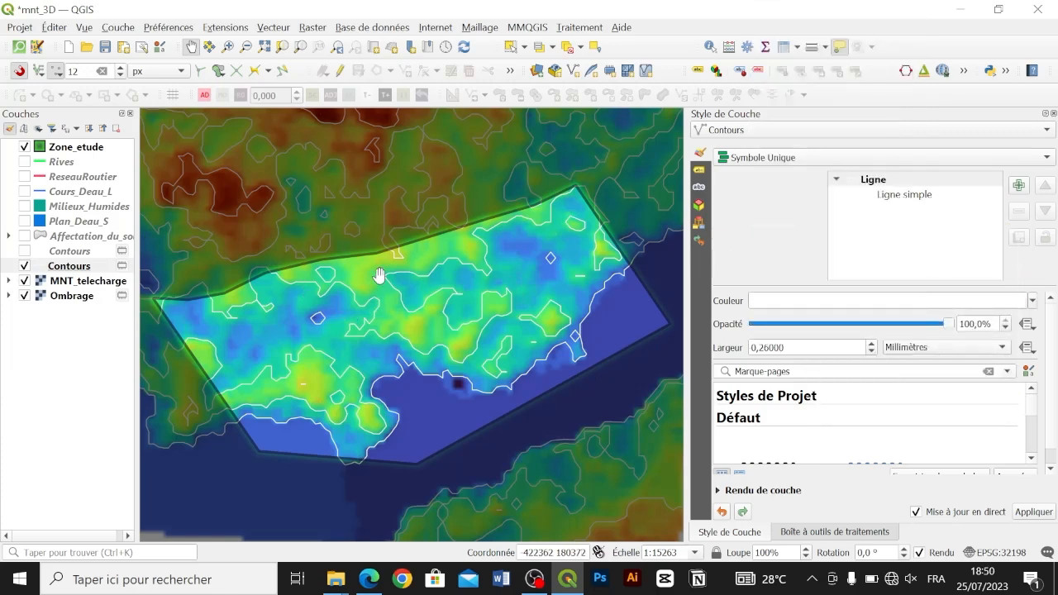
# Try a grey line colour on the new Contours layer, then return it to white.
pyautogui.click(37, 266)
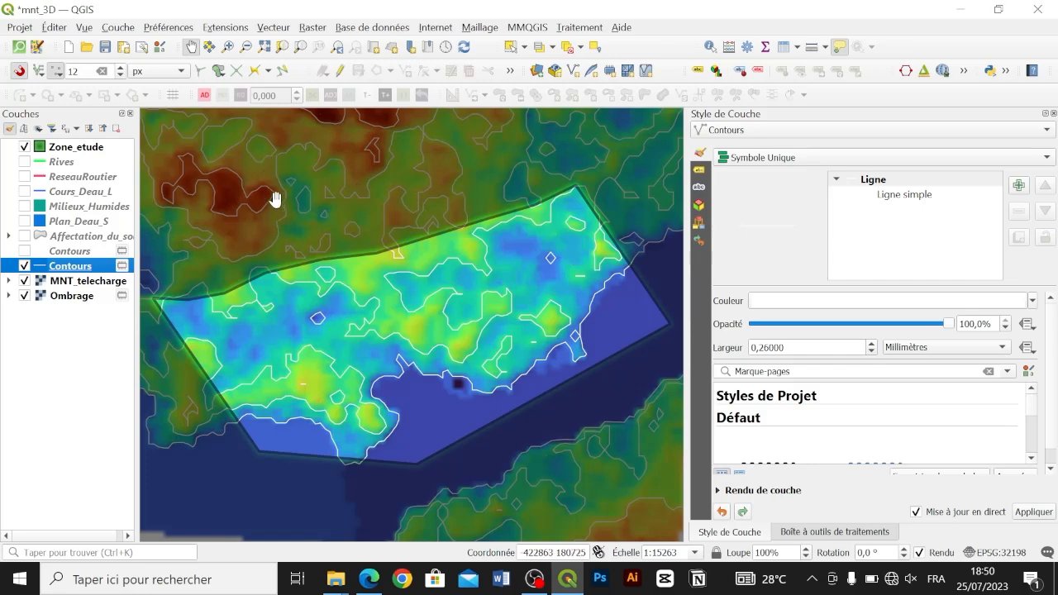
pyautogui.click(1032, 301)
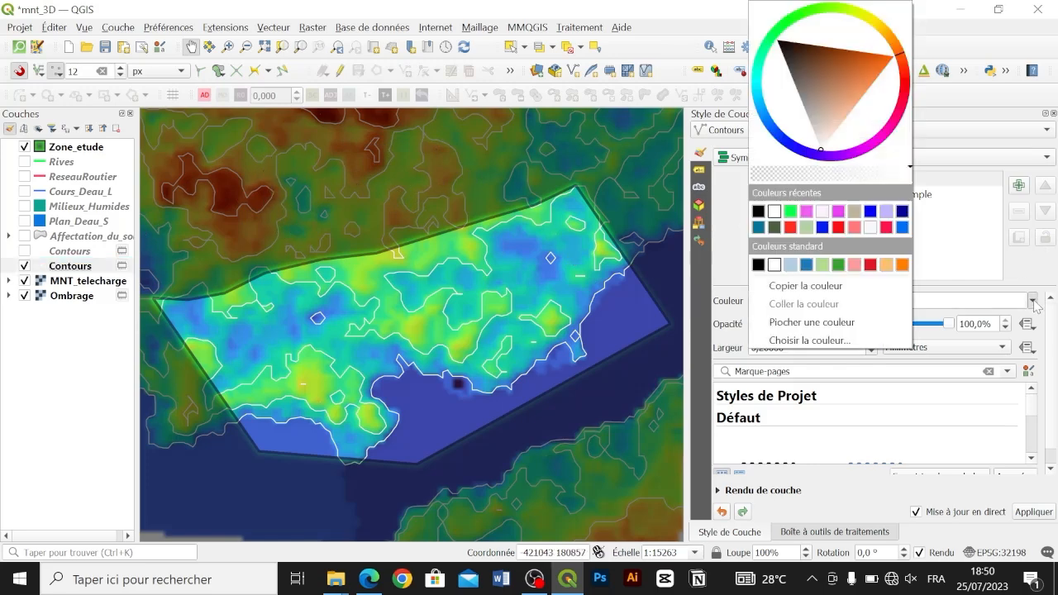
pyautogui.click(810, 116)
pyautogui.click(810, 124)
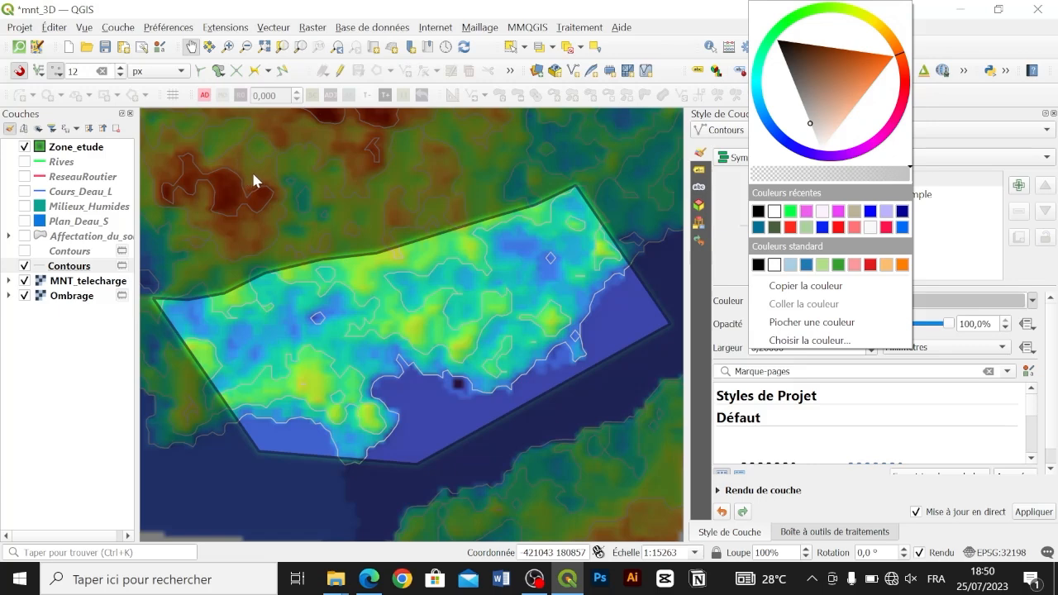
pyautogui.click(820, 152)
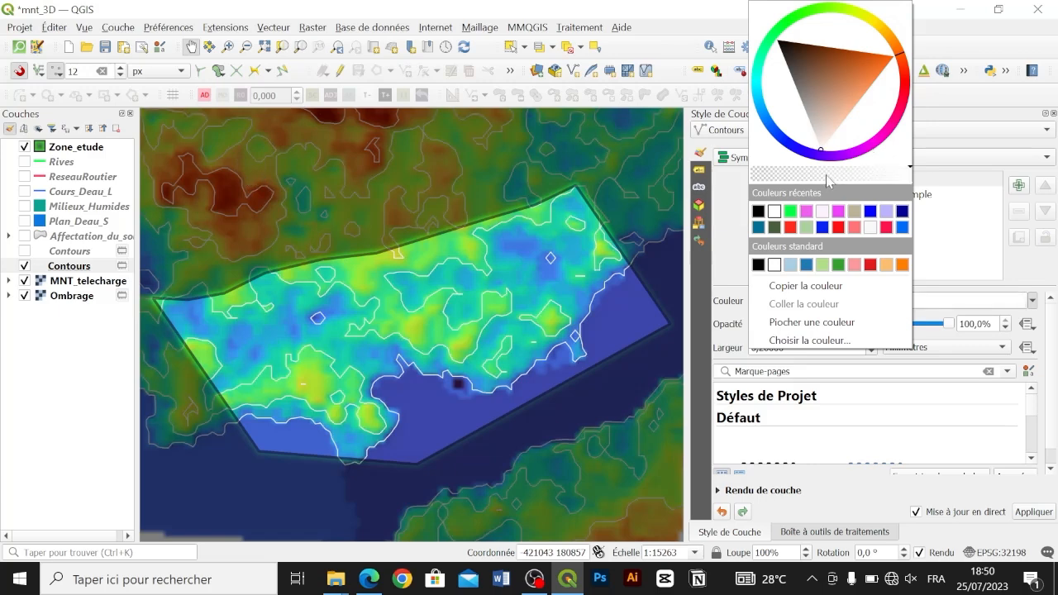
pyautogui.click(736, 281)
# Try a thinner 0,16 mm width and a thicker one on the Contours lines, then restore 0,26 mm.
pyautogui.click(871, 353)
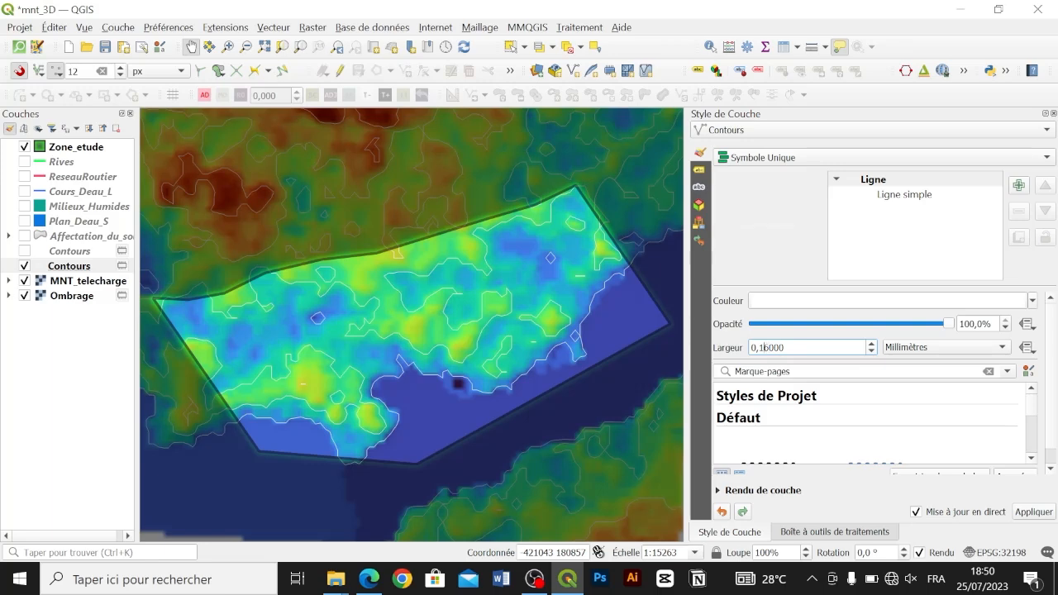
pyautogui.press('BackSpace')
pyautogui.write('2')
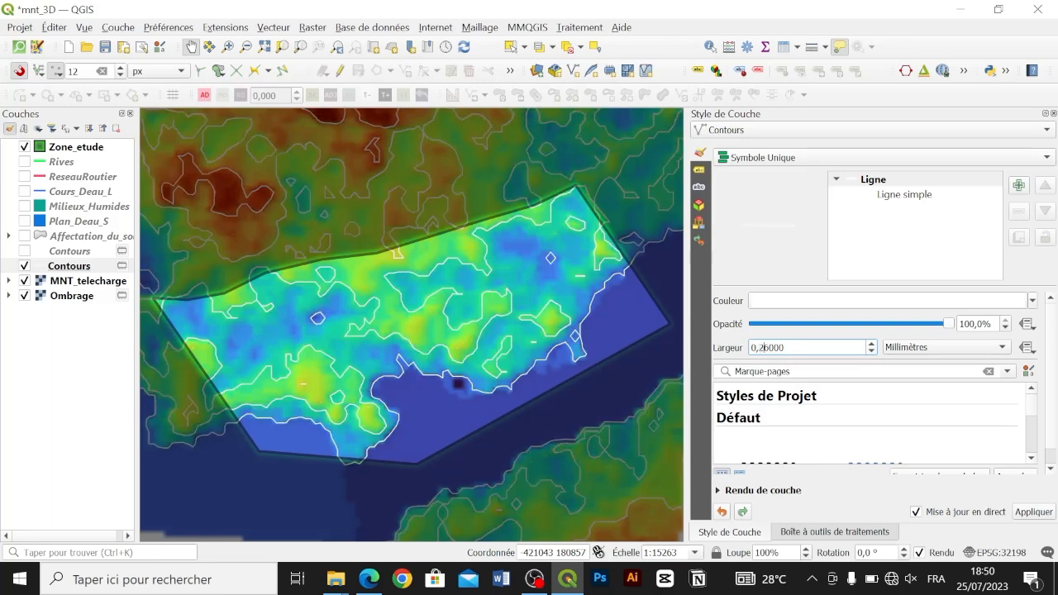
pyautogui.click(872, 343)
pyautogui.click(872, 344)
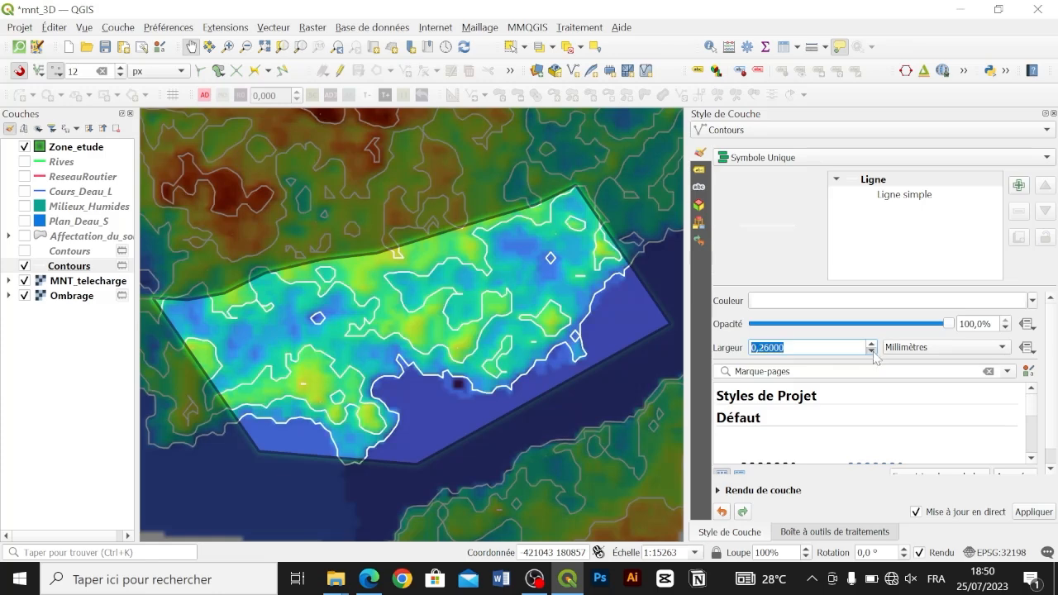
# Try the Éviter blending mode on the Contours layer, then settle on Eclaircir.
pyautogui.click(719, 490)
pyautogui.click(826, 439)
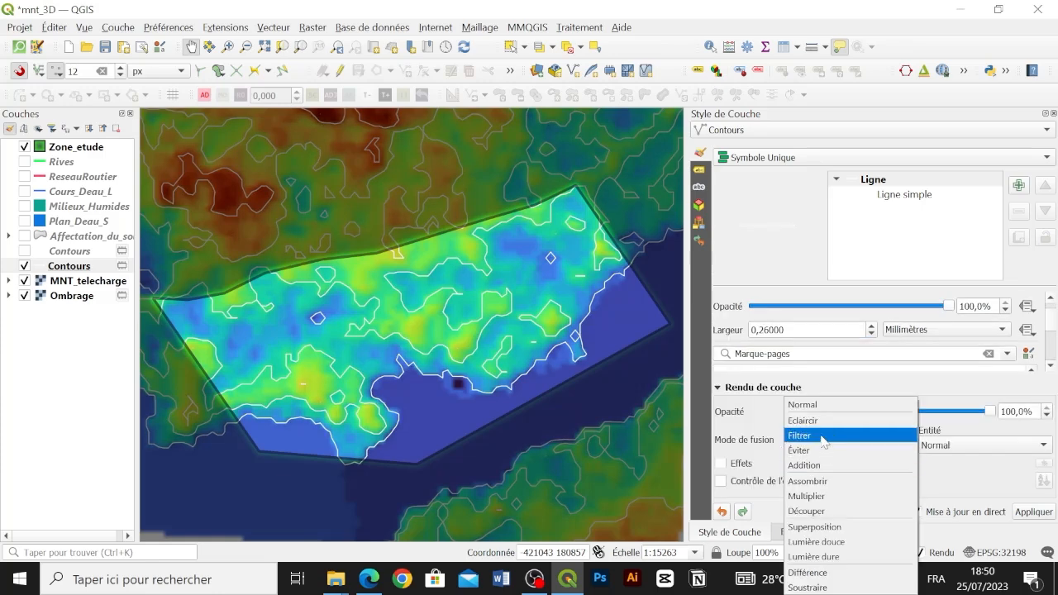
pyautogui.click(825, 449)
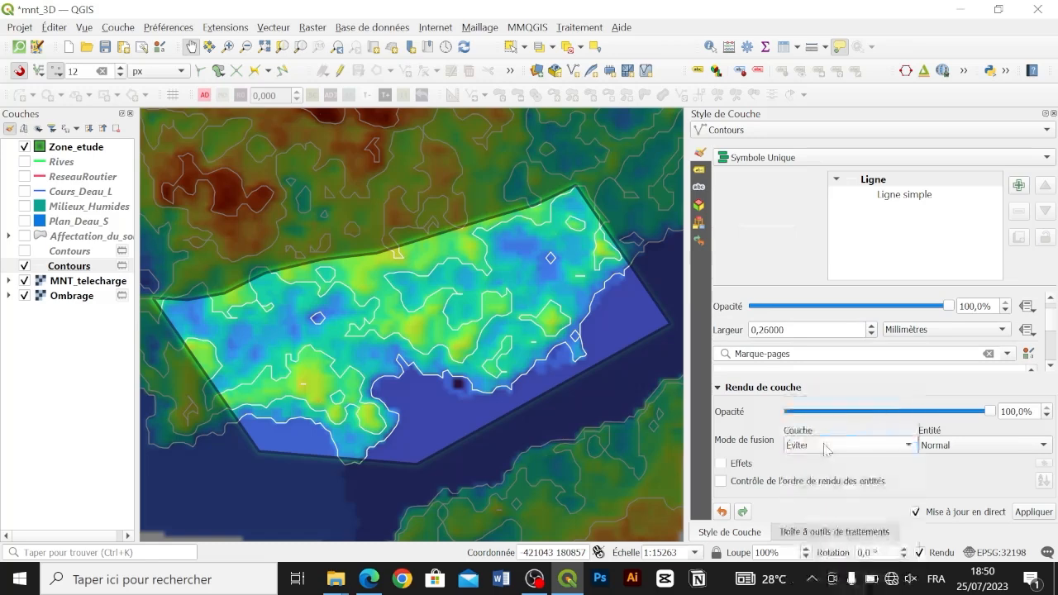
pyautogui.click(823, 438)
pyautogui.click(823, 431)
pyautogui.click(824, 446)
pyautogui.click(823, 421)
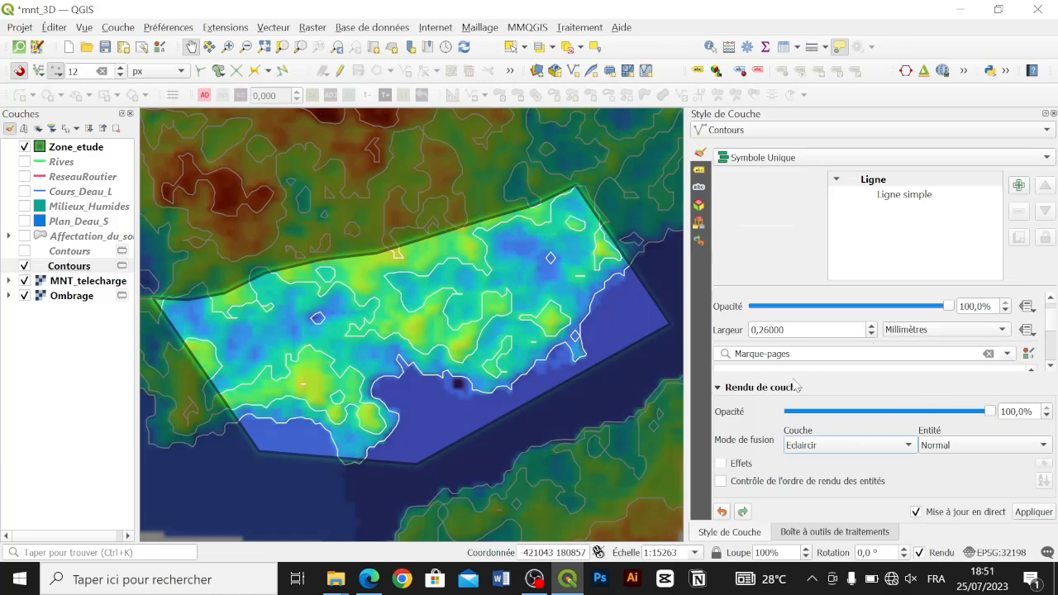
# Try green shades for the Contours lines, then return the colour to white.
pyautogui.scroll(-3, 1053, 345)
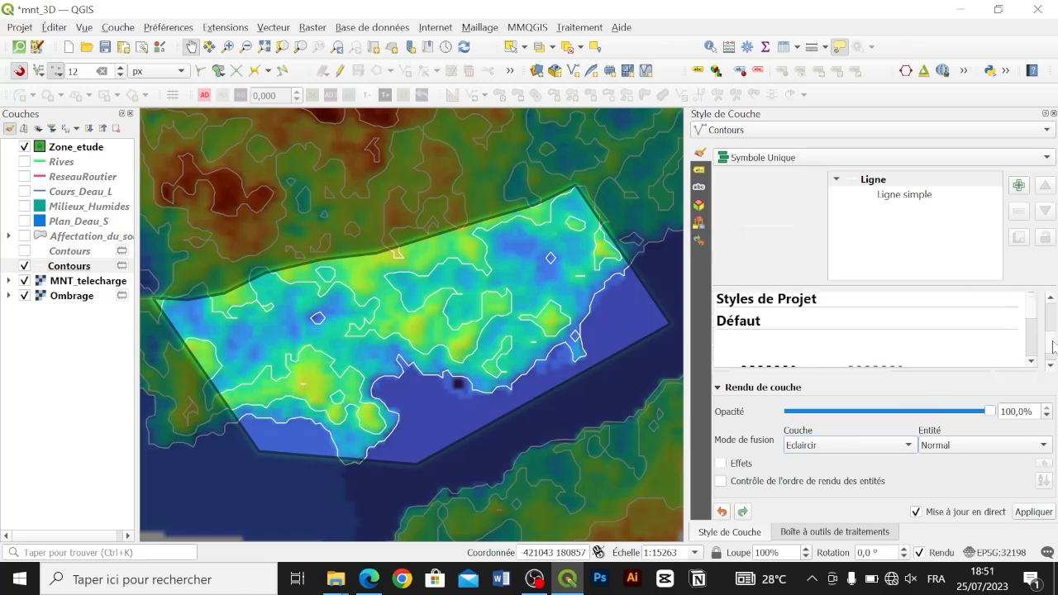
pyautogui.scroll(3, 1055, 318)
pyautogui.scroll(1, 1053, 318)
pyautogui.click(1031, 300)
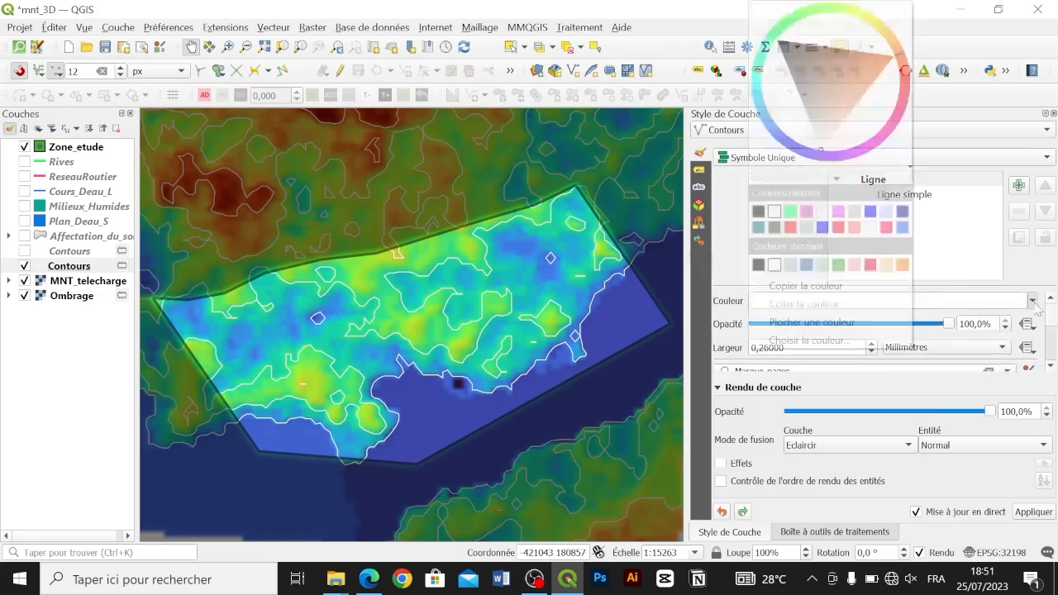
pyautogui.click(773, 47)
pyautogui.click(814, 51)
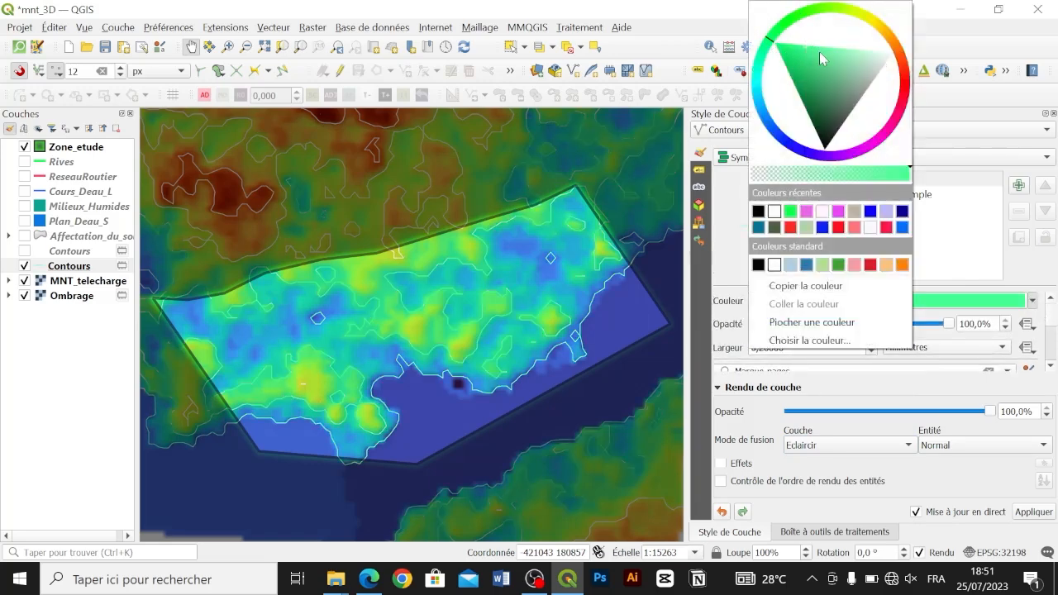
pyautogui.click(843, 48)
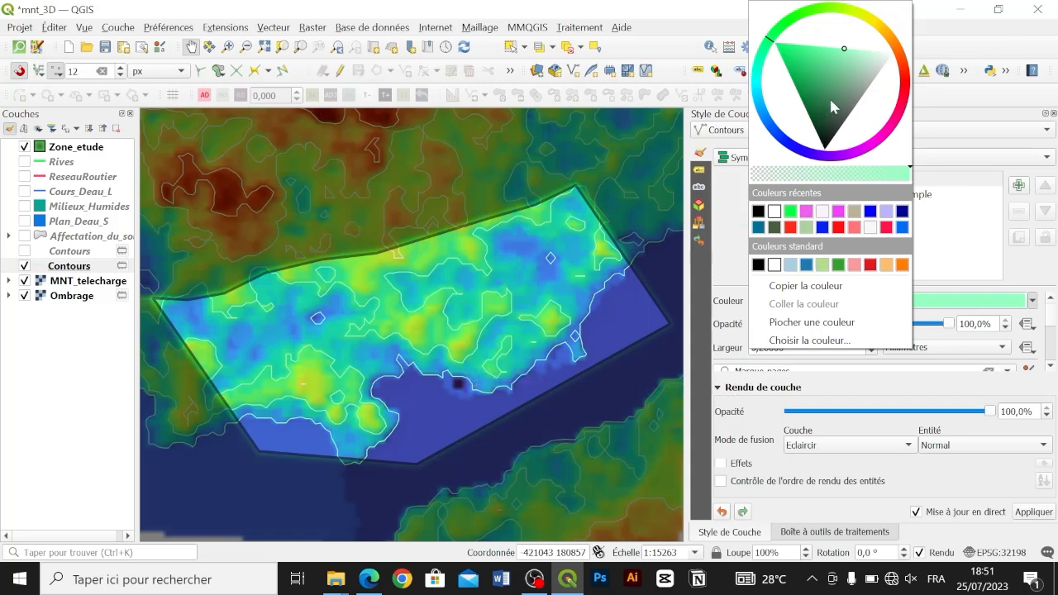
pyautogui.moveTo(826, 97); pyautogui.dragTo(958, 23)
pyautogui.click(40, 397)
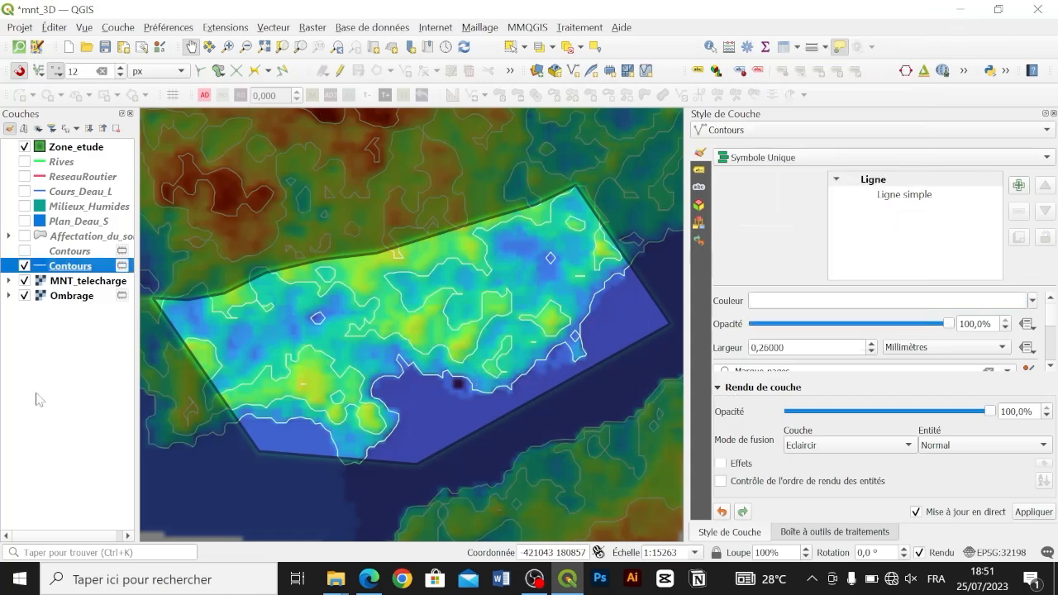